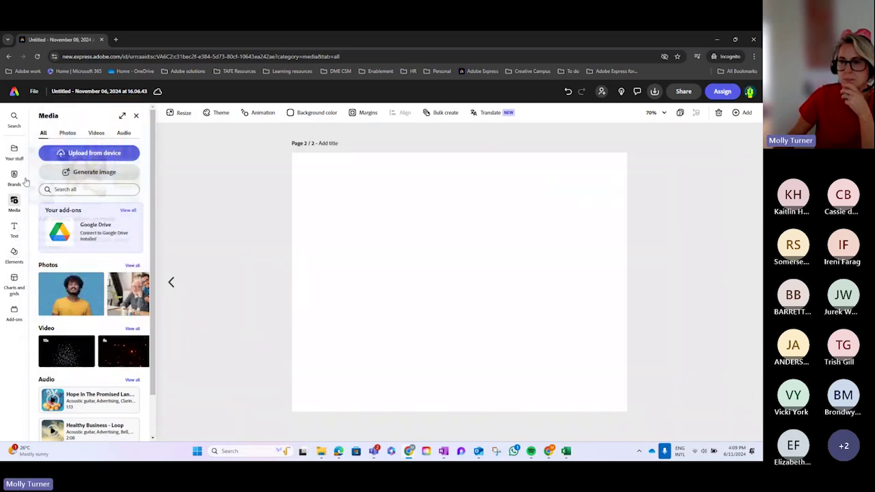
# Step: Search the media library for "graphic organiser" and view all the photo results
pyautogui.click(56, 189)
pyautogui.write('grephic organiser')
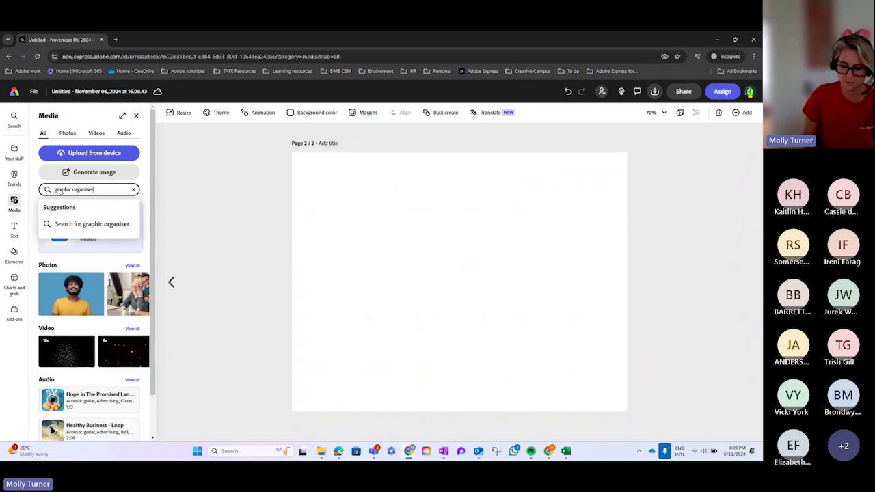
pyautogui.press('Return')
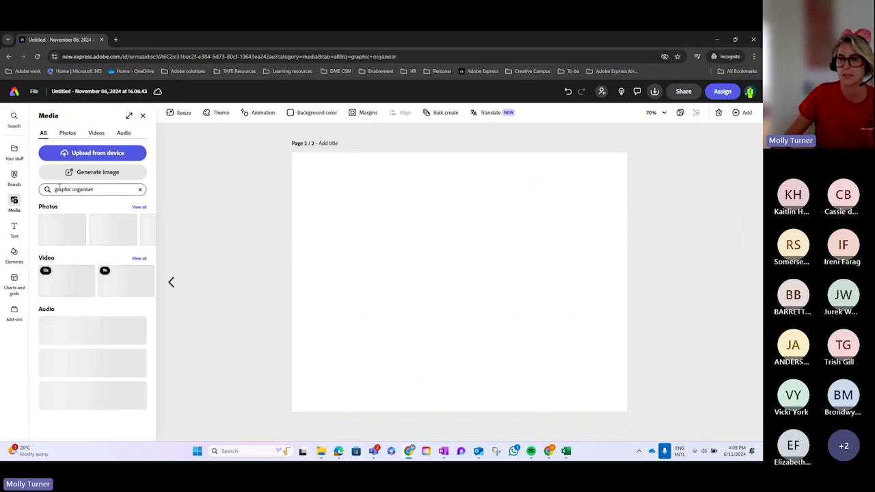
pyautogui.click(139, 206)
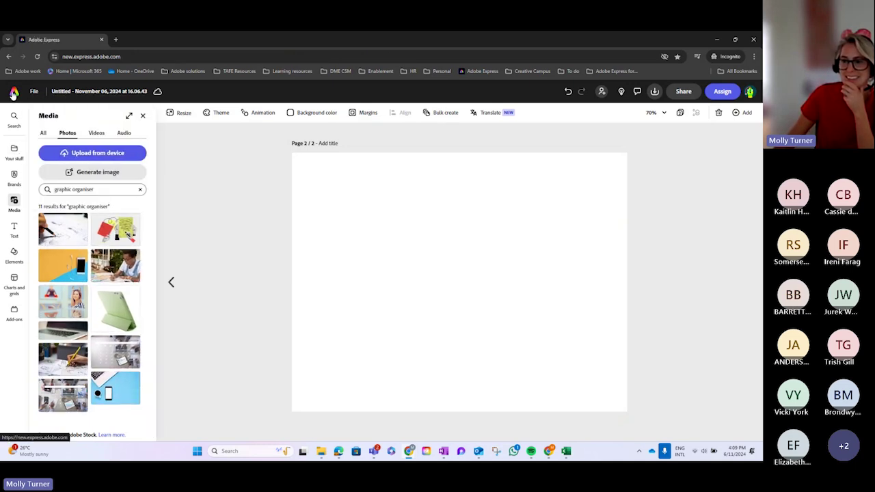
# Step: Return to the home page, search everything for "graphic organiser" and open the purple Mind Map template as a new file
pyautogui.click(14, 93)
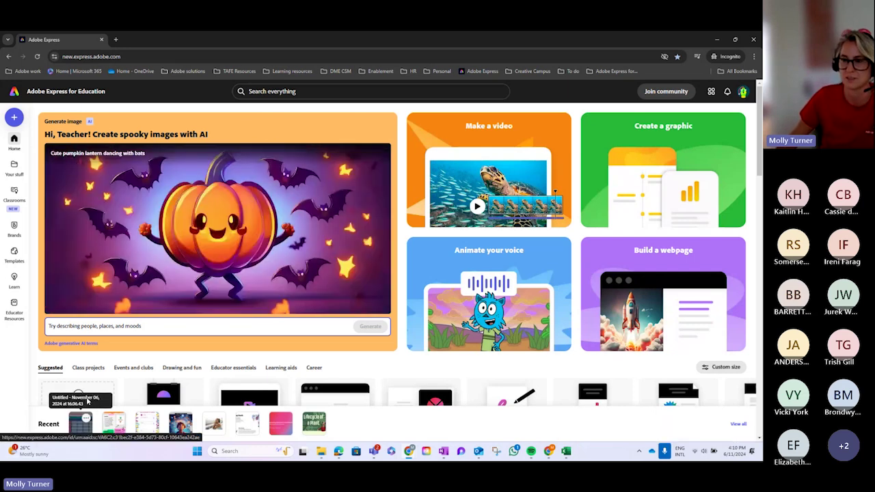
pyautogui.click(270, 96)
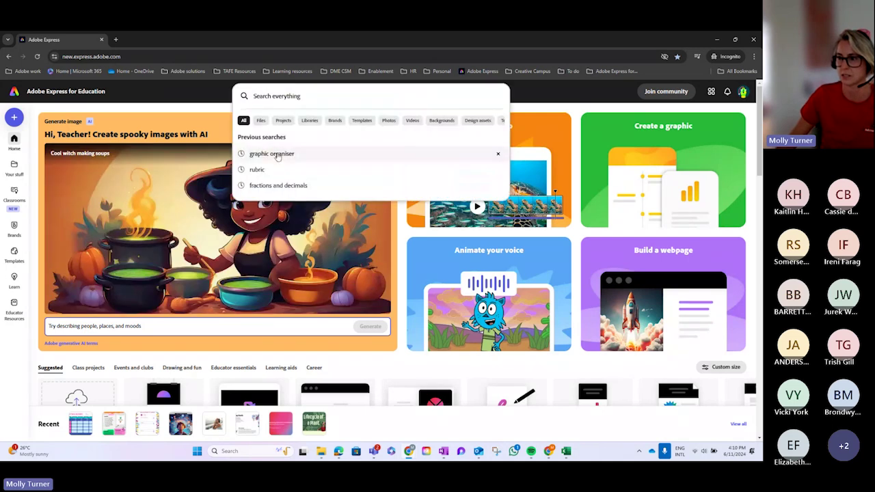
pyautogui.click(277, 153)
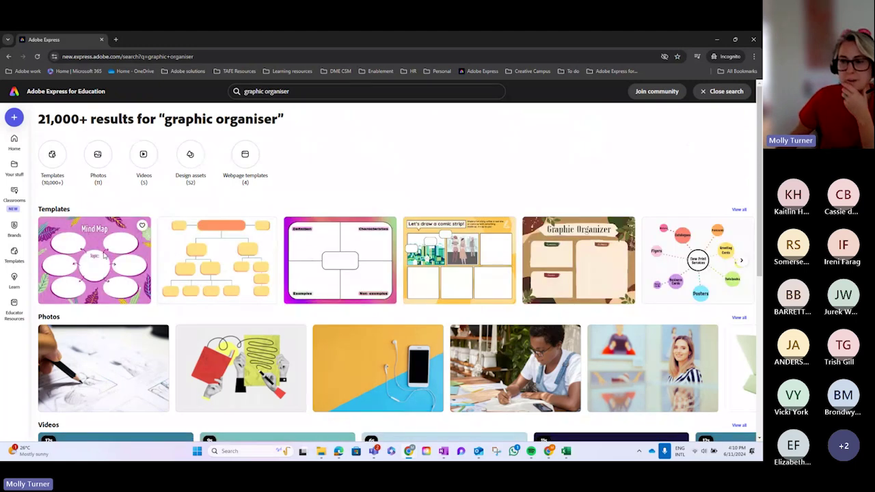
pyautogui.click(104, 255)
pyautogui.click(434, 196)
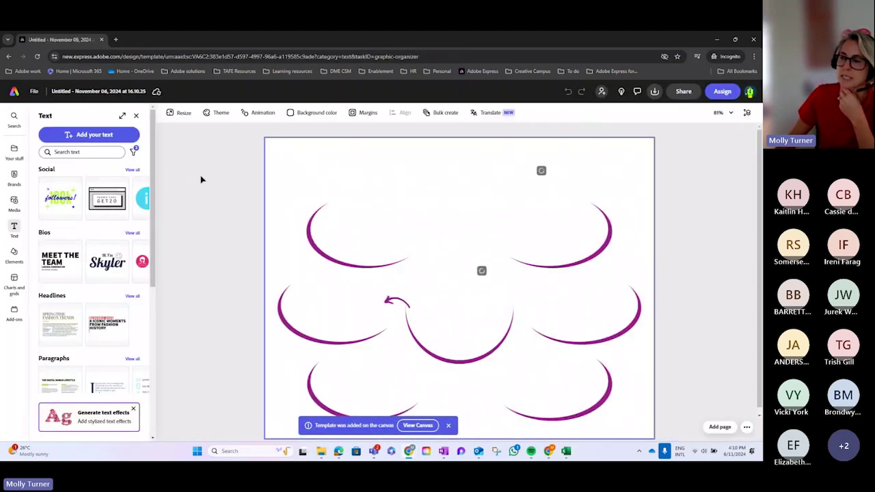
# Step: Apply the Bold colour theme of turquoise, green, lavender, orange and red to the Mind Map page
pyautogui.click(348, 164)
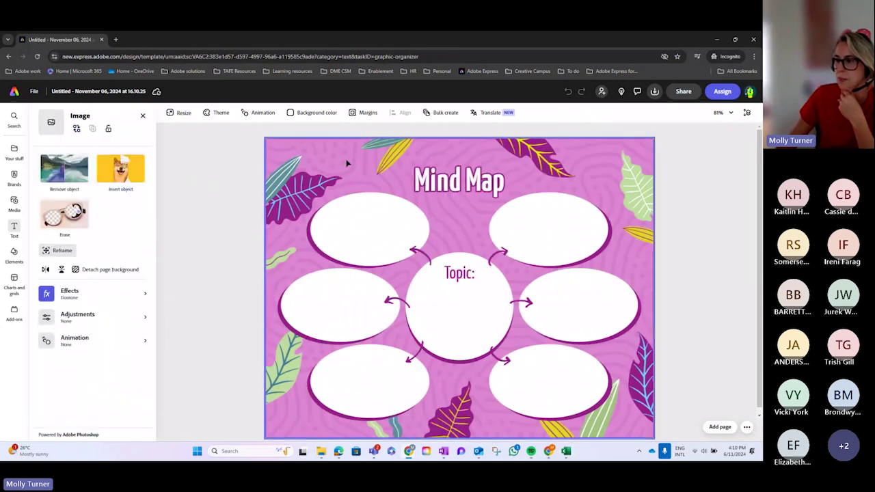
pyautogui.click(218, 113)
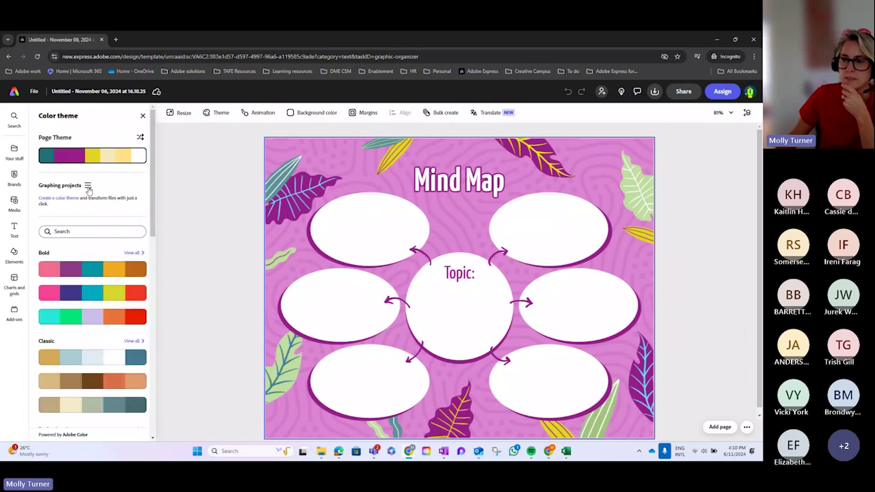
pyautogui.click(96, 293)
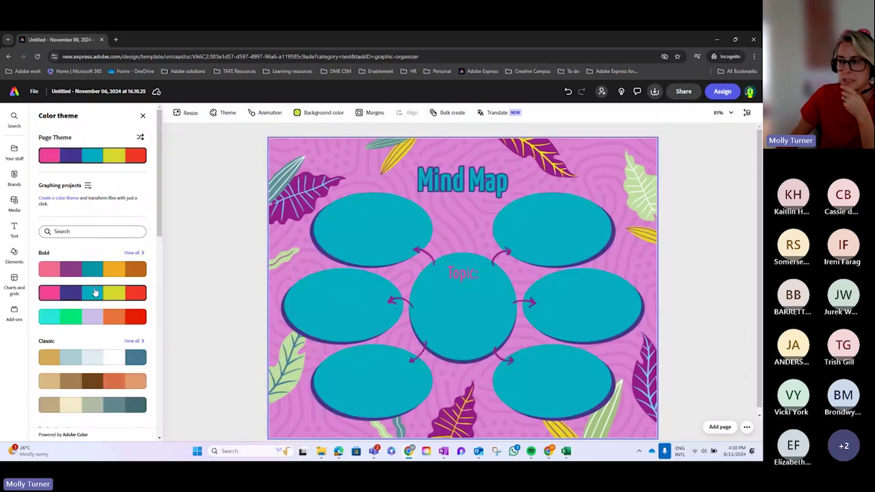
pyautogui.click(97, 317)
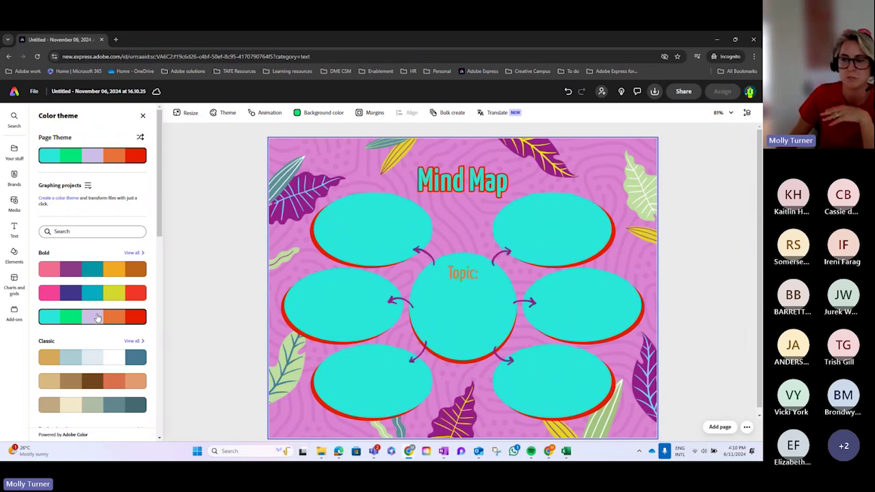
pyautogui.scroll(-3, 97, 317)
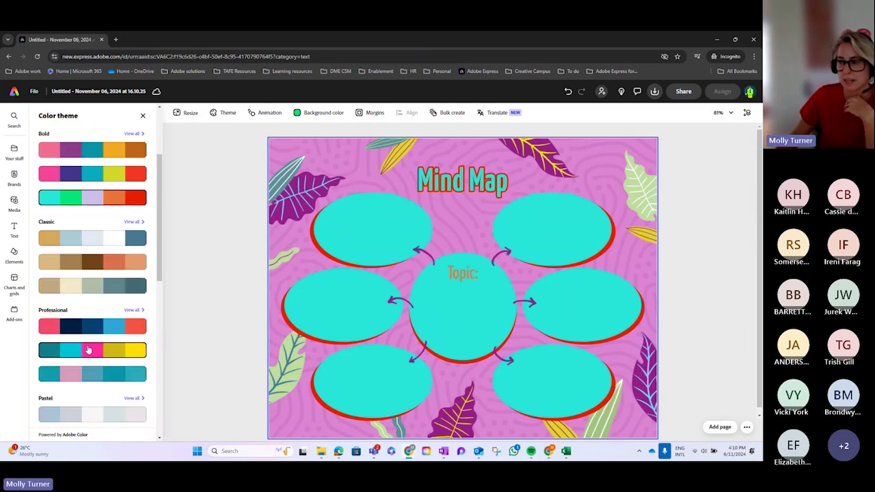
pyautogui.scroll(3, 95, 319)
# Step: Rename the Mind Map file as "Graphic organiser template"
pyautogui.click(81, 91)
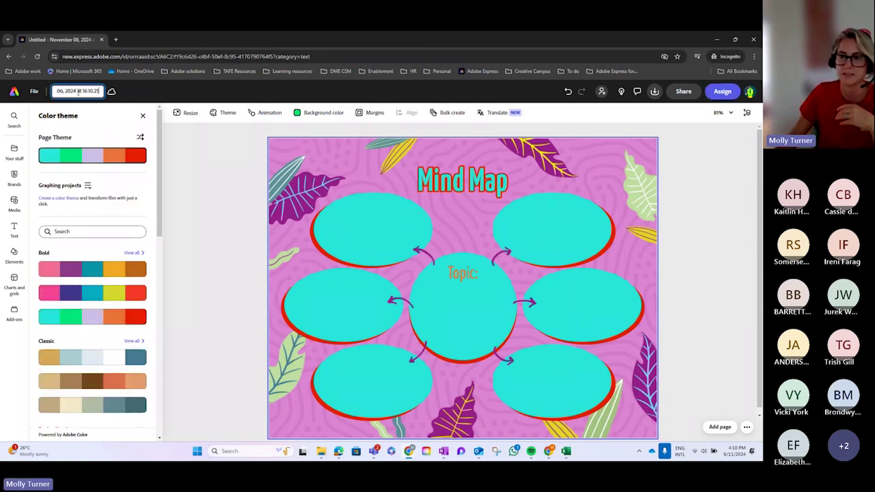
pyautogui.moveTo(100, 90); pyautogui.dragTo(56, 91)
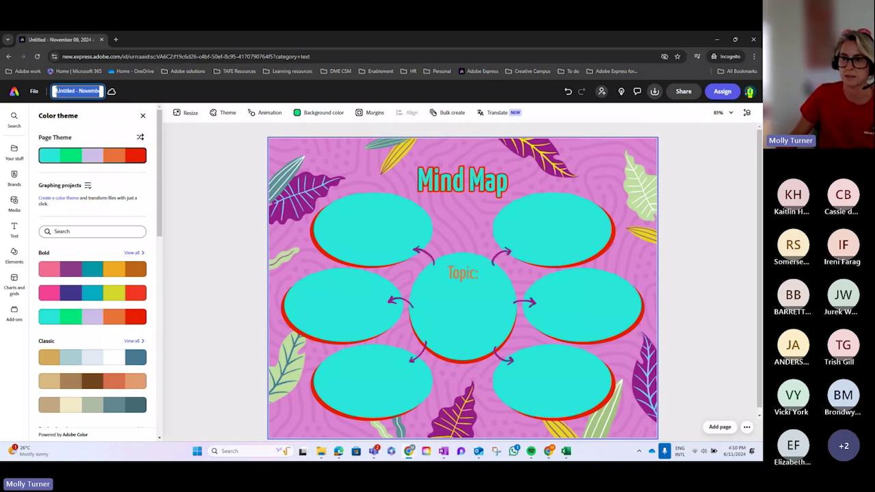
pyautogui.write('traph')
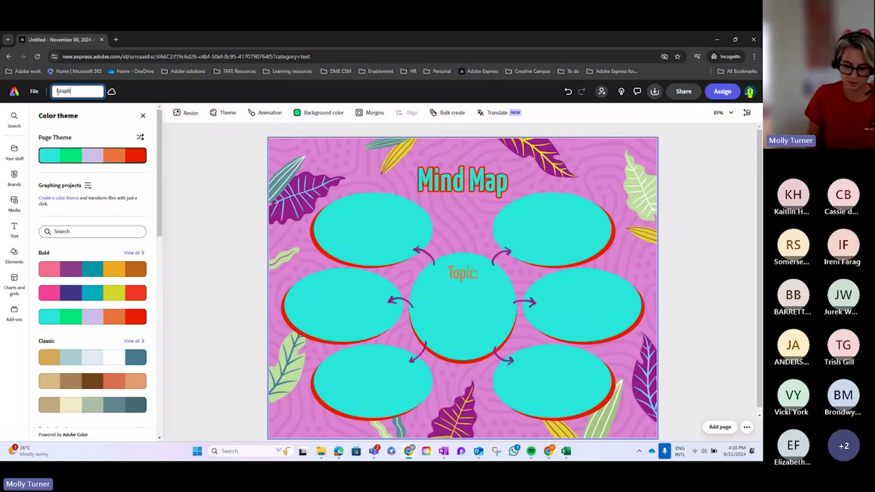
pyautogui.write('ic organi')
pyautogui.write('ser template')
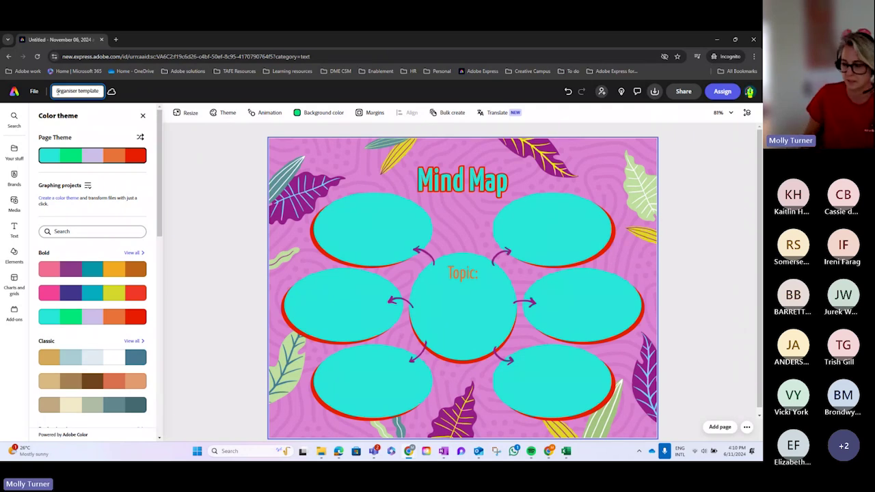
pyautogui.press('Return')
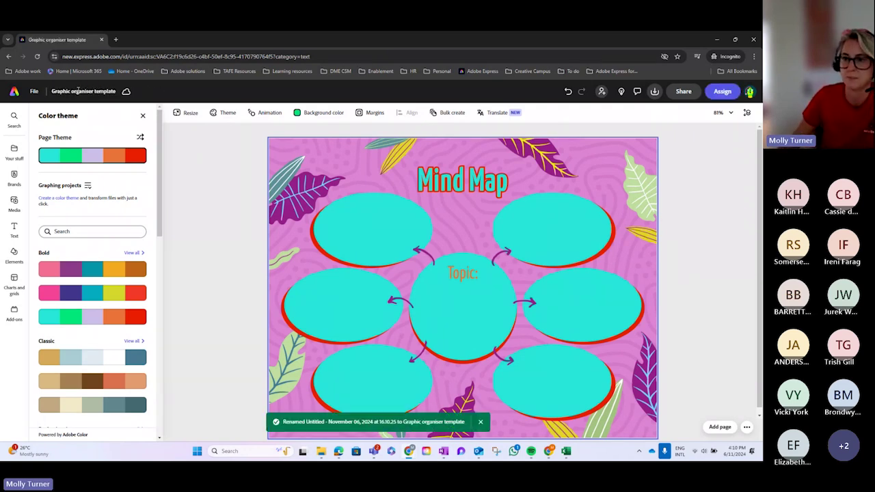
# Step: Return to the home page, reopen the untitled writing rubric project and close its colour theme options
pyautogui.click(14, 93)
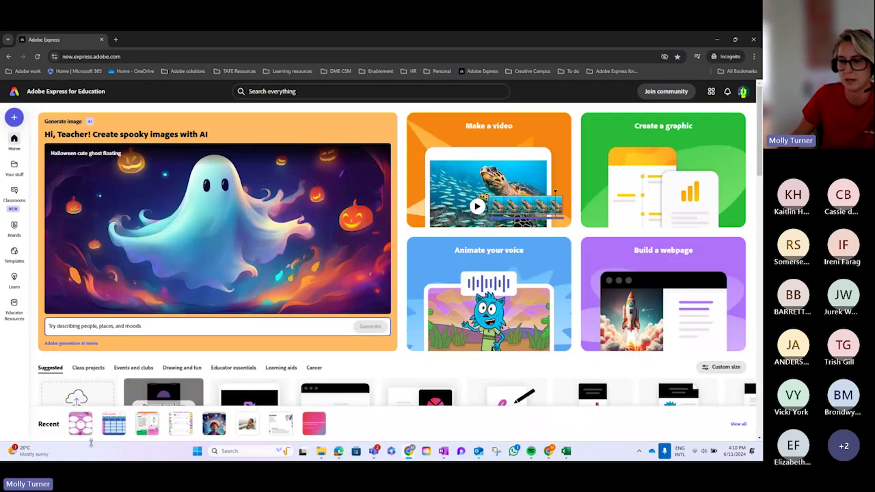
pyautogui.click(183, 424)
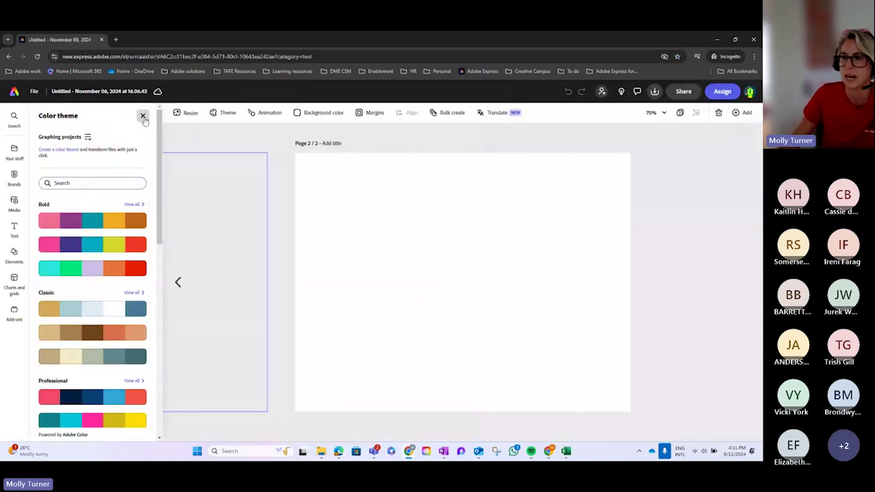
pyautogui.click(143, 116)
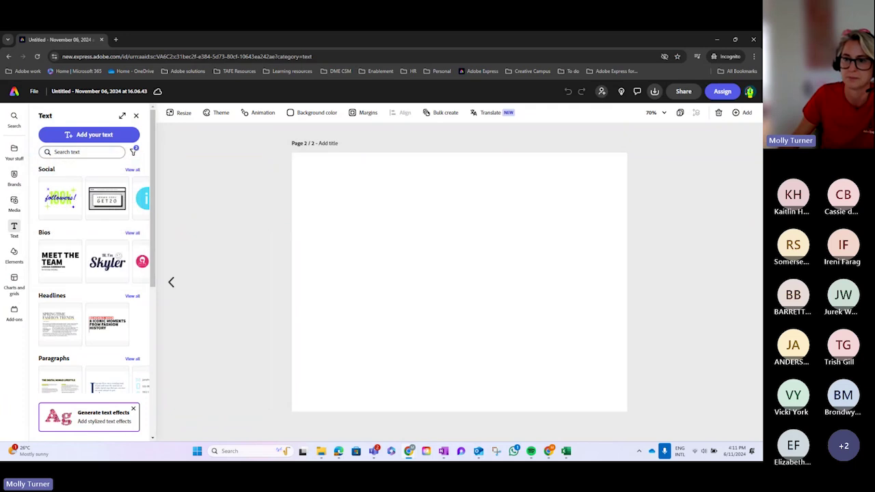
# Step: Add the saved Graphic organiser template to the rubric project as a page and open that page for editing
pyautogui.click(12, 154)
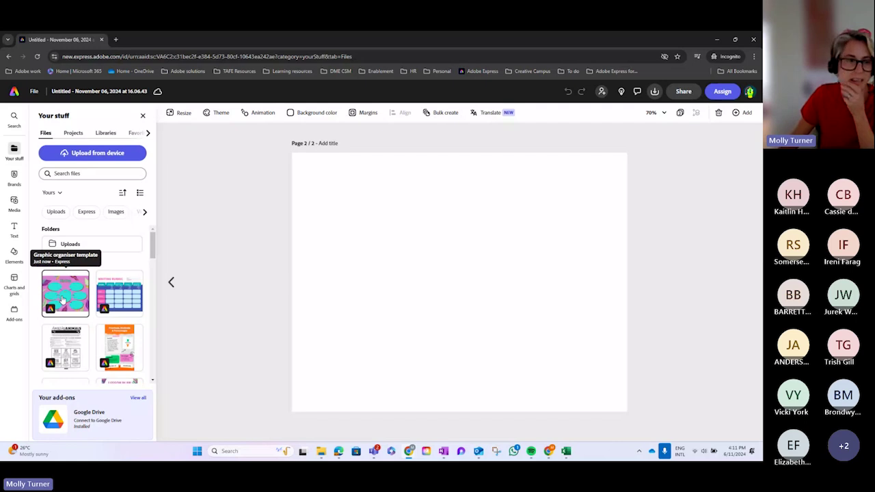
pyautogui.click(62, 299)
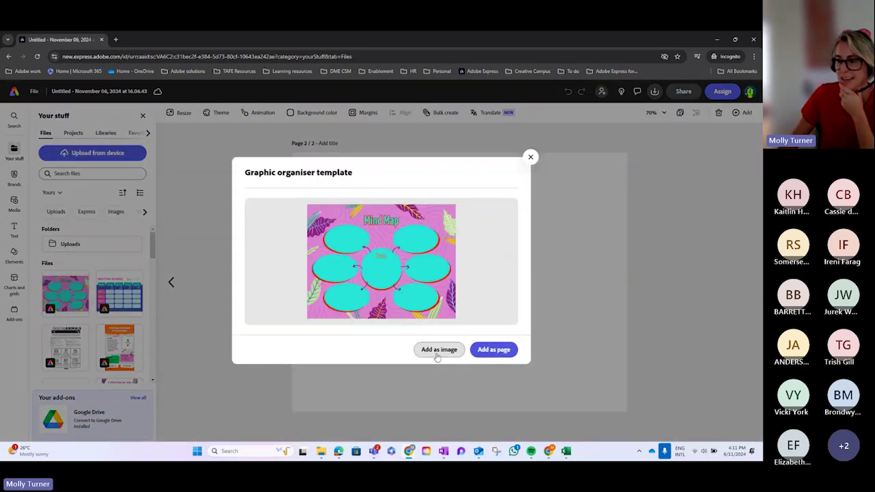
pyautogui.click(494, 350)
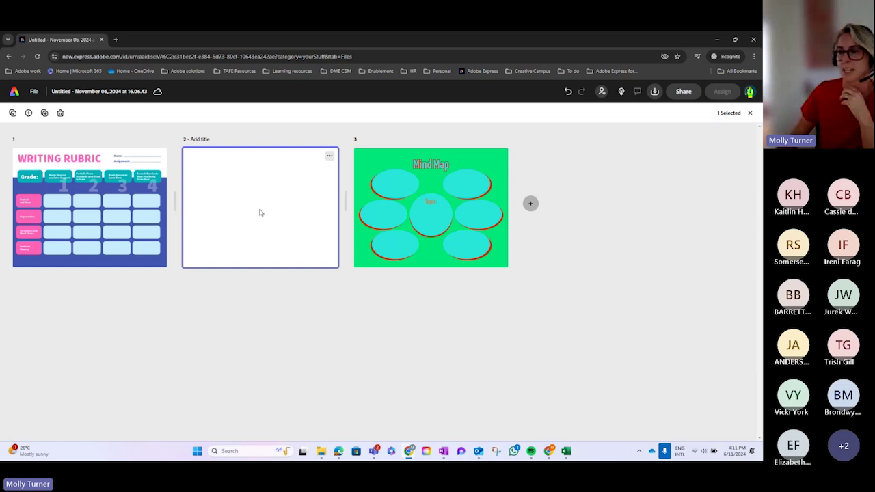
pyautogui.click(425, 189)
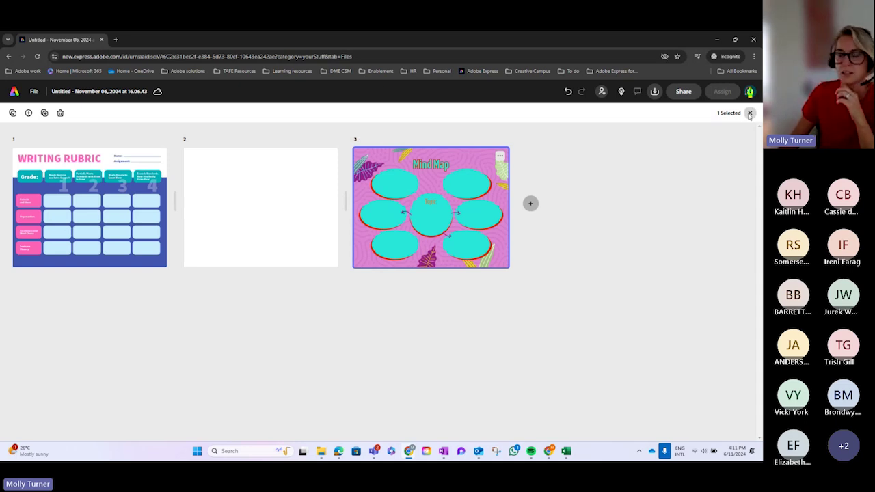
pyautogui.click(748, 113)
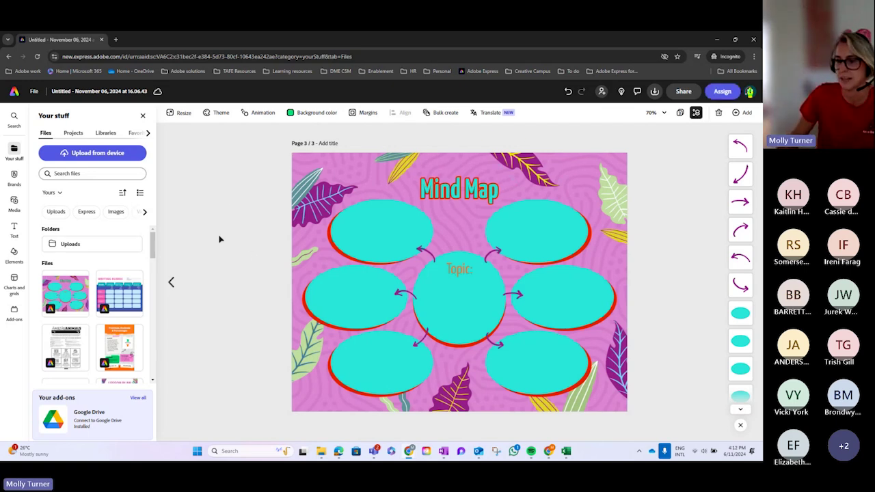
# Step: Review the Writing Rubric on page 1, then return to the Mind Map on page 3
pyautogui.click(170, 283)
pyautogui.click(171, 283)
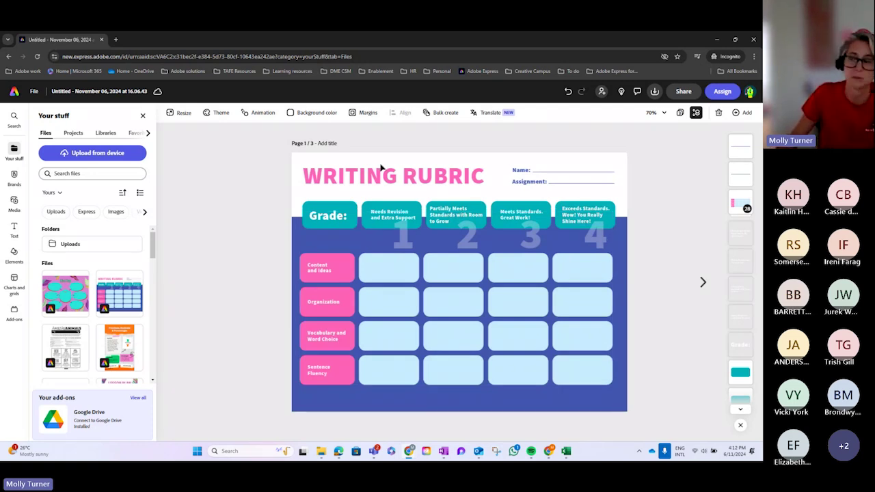
pyautogui.click(702, 282)
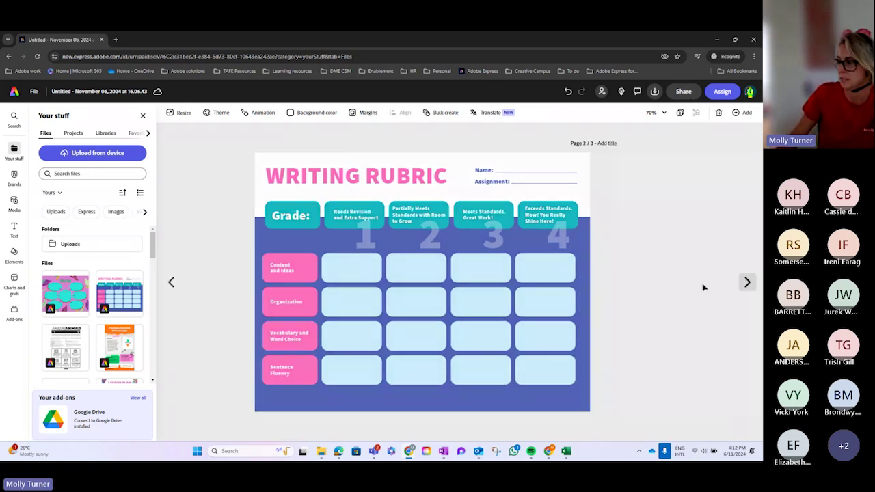
pyautogui.click(702, 282)
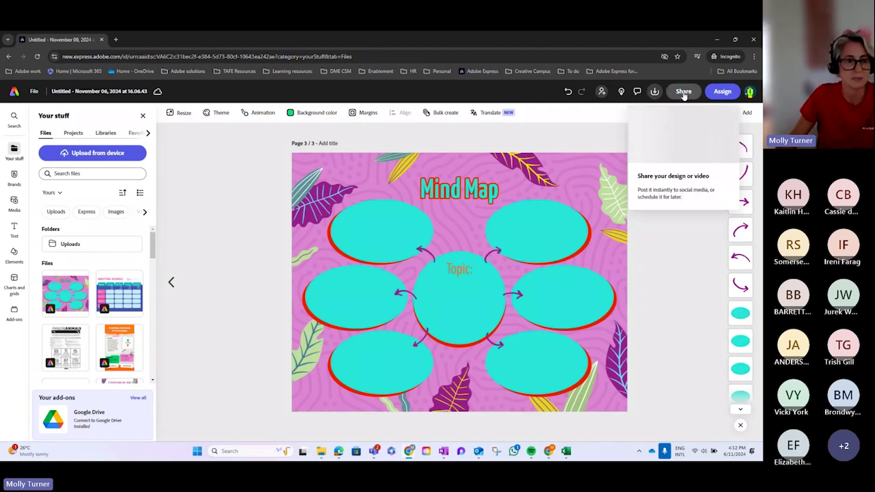
# Step: Save the project as a template named "Rubric and mindmap" in Creative Digital Literacy PLC Resources
pyautogui.click(684, 92)
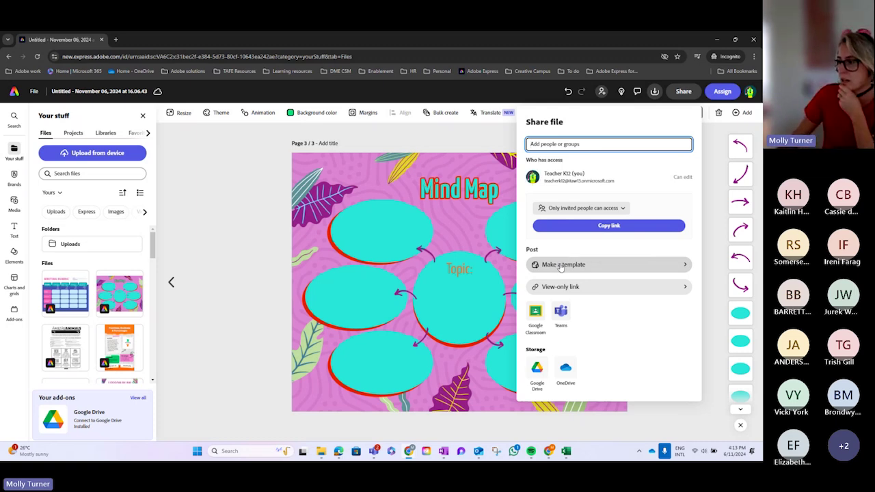
pyautogui.press('Escape')
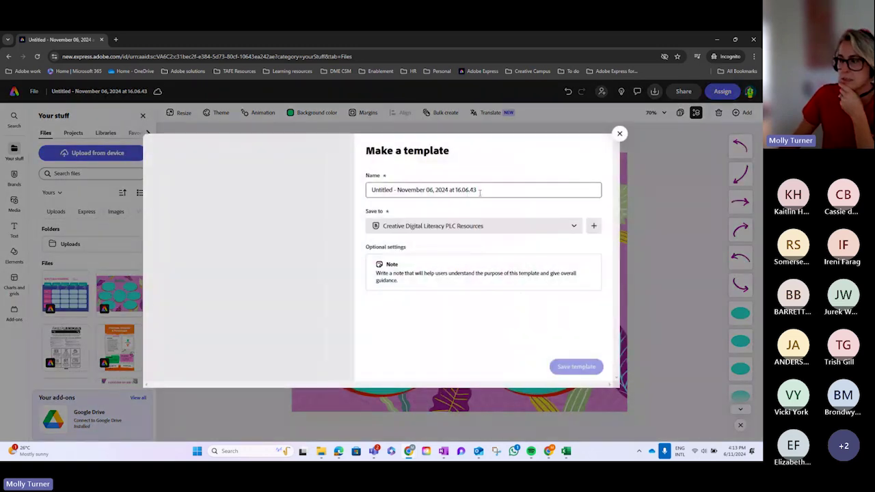
pyautogui.moveTo(482, 191); pyautogui.dragTo(363, 194)
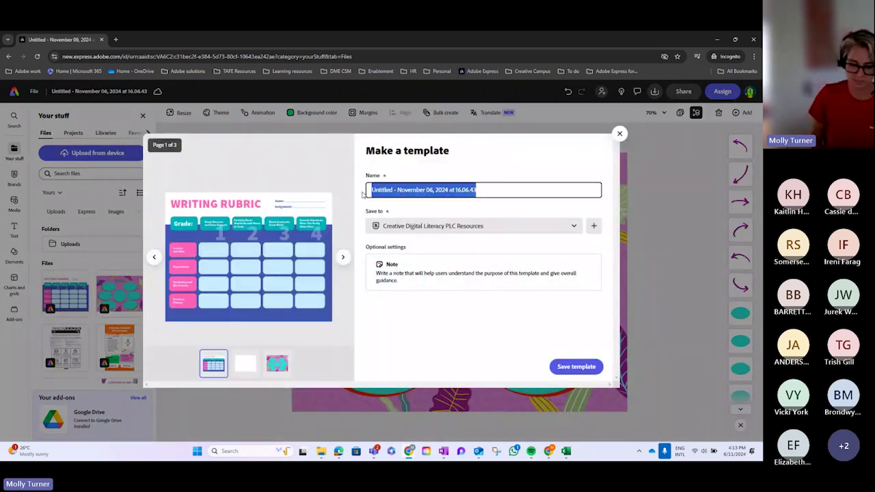
pyautogui.write('Rubric and mindmap')
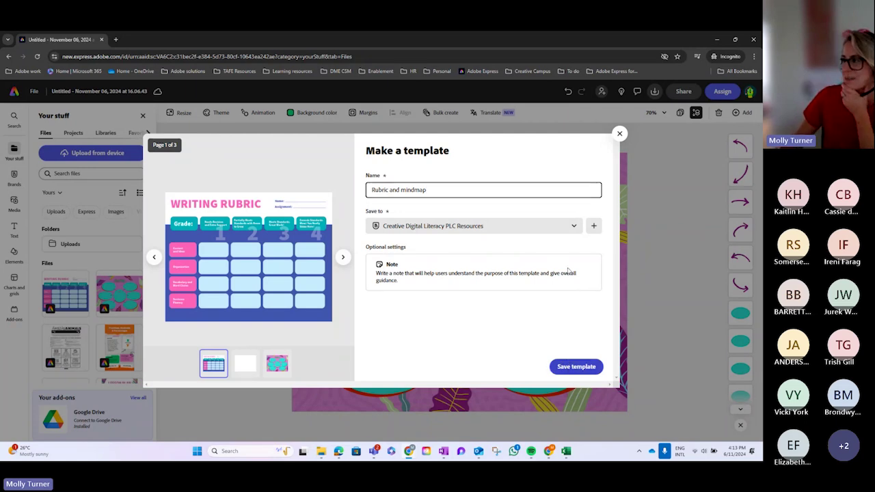
pyautogui.press('Return')
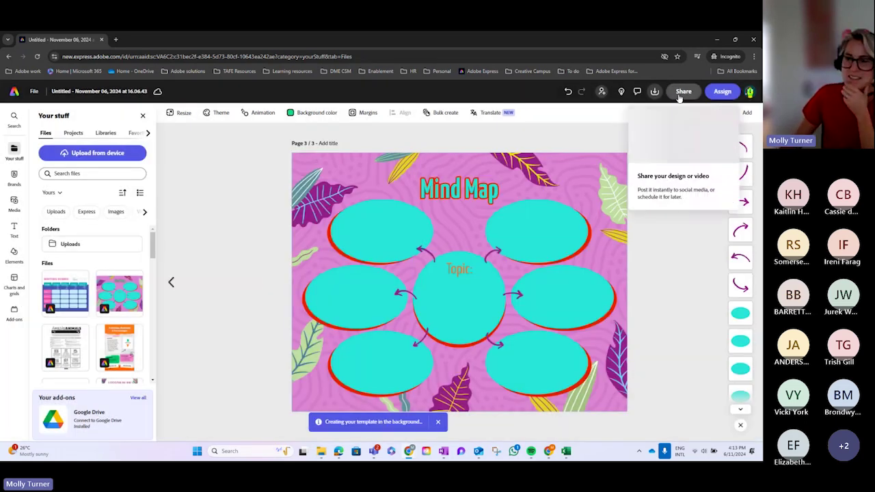
# Step: Open the project's sharing options and copy the file link
pyautogui.click(673, 191)
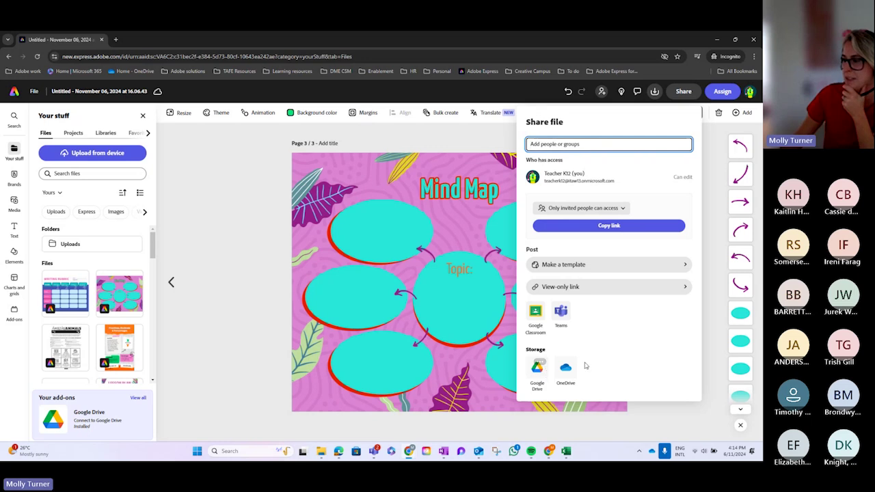
pyautogui.click(628, 228)
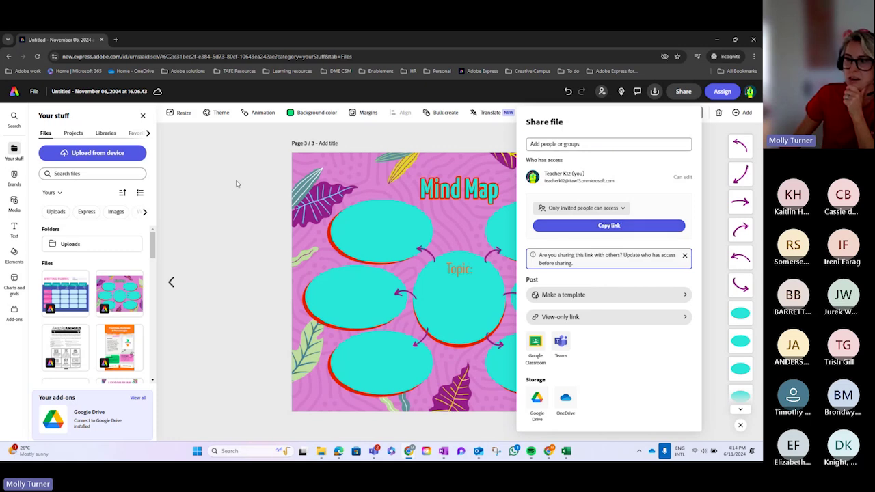
# Step: Close the file sharing options and return to the home page
pyautogui.click(642, 229)
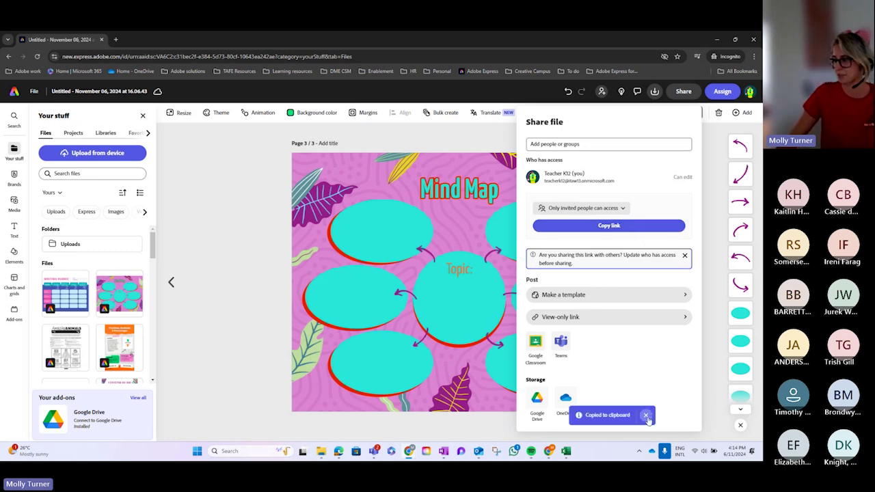
pyautogui.click(711, 161)
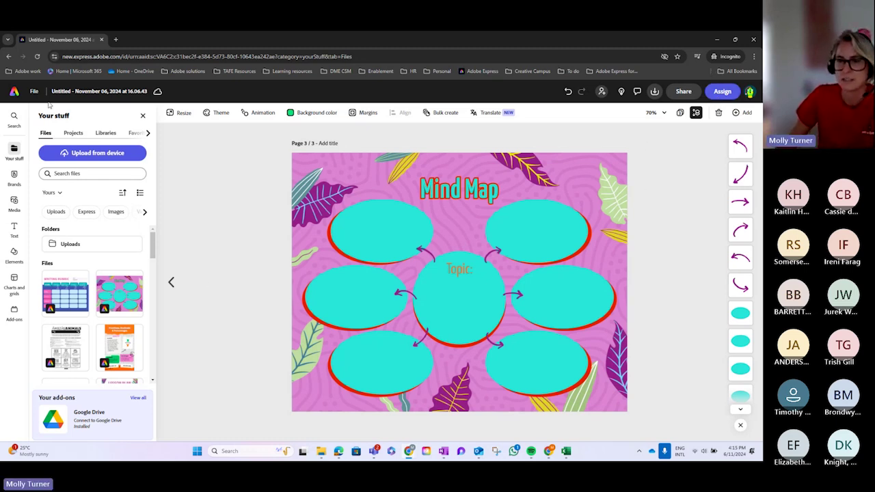
pyautogui.click(14, 93)
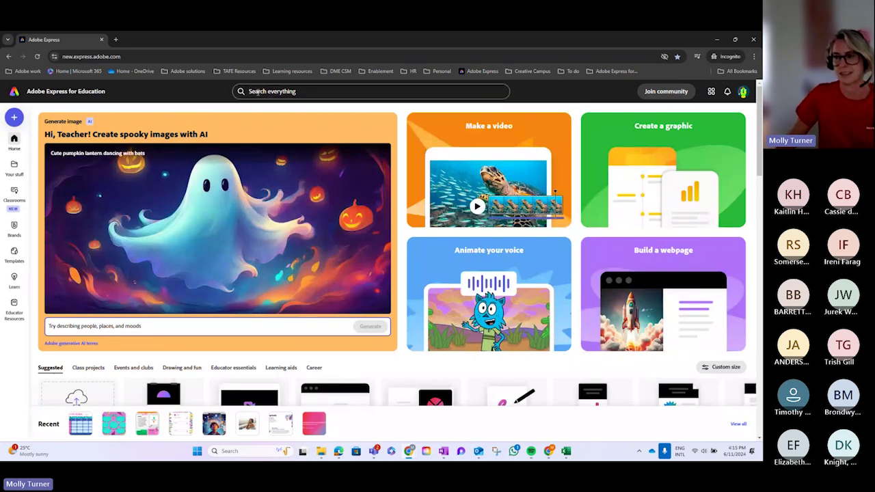
# Step: Look through the home page, open the Language Arts K-12 template collection and return to the home page
pyautogui.scroll(-1, 220, 293)
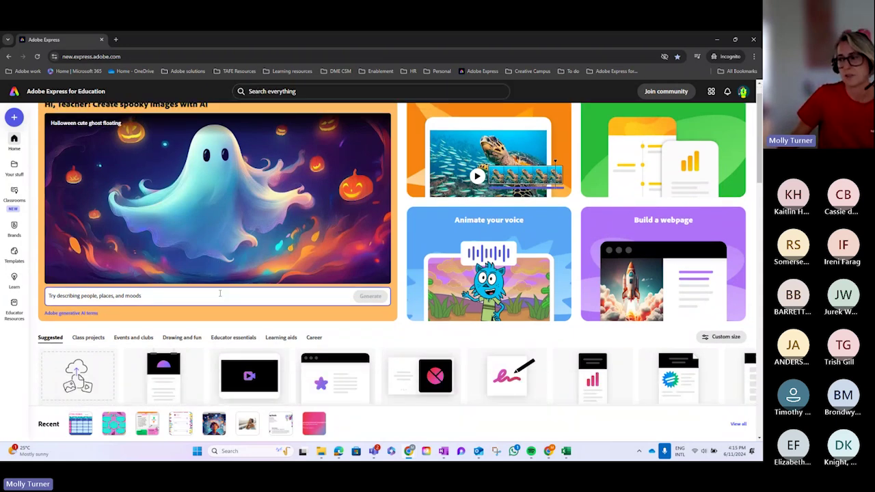
pyautogui.scroll(-5, 220, 294)
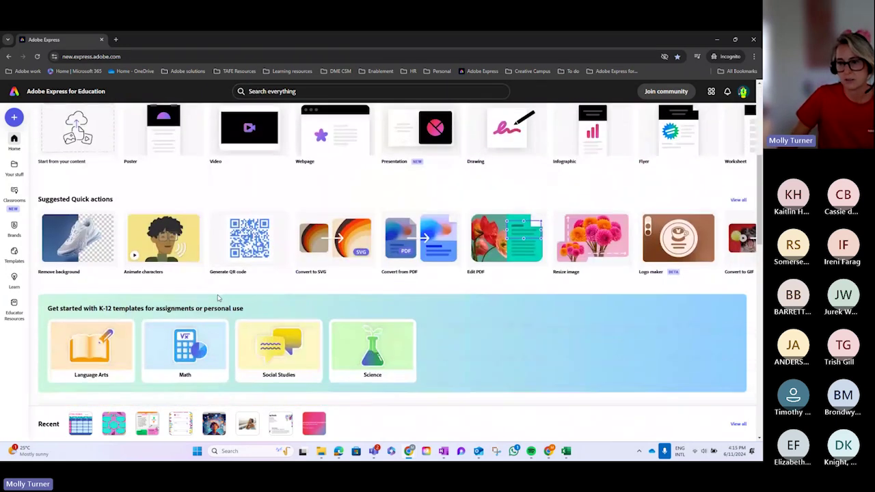
pyautogui.scroll(-2, 132, 278)
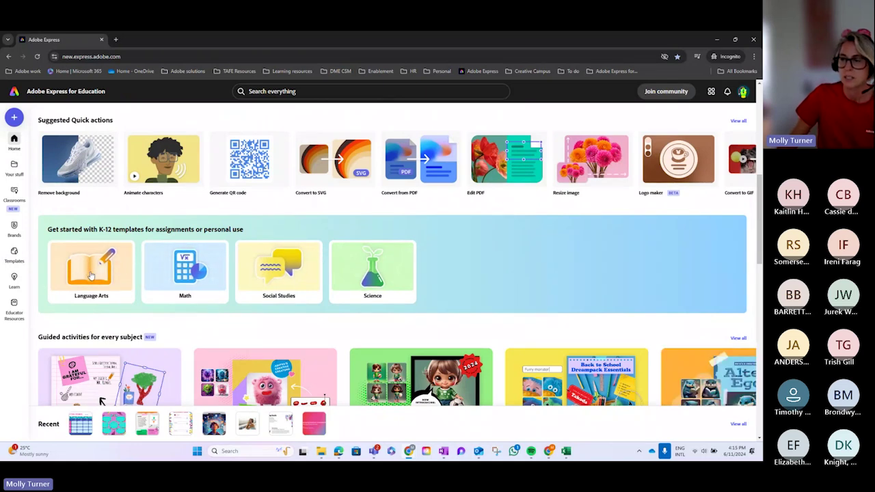
pyautogui.click(91, 276)
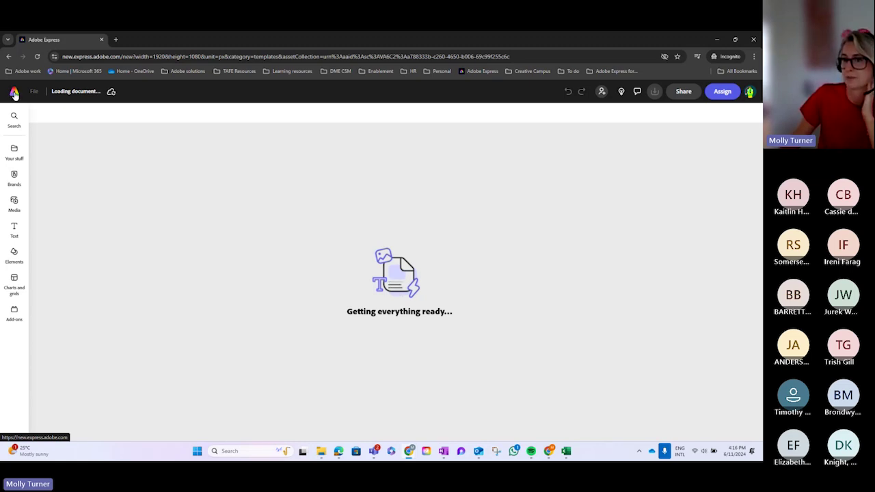
pyautogui.click(14, 94)
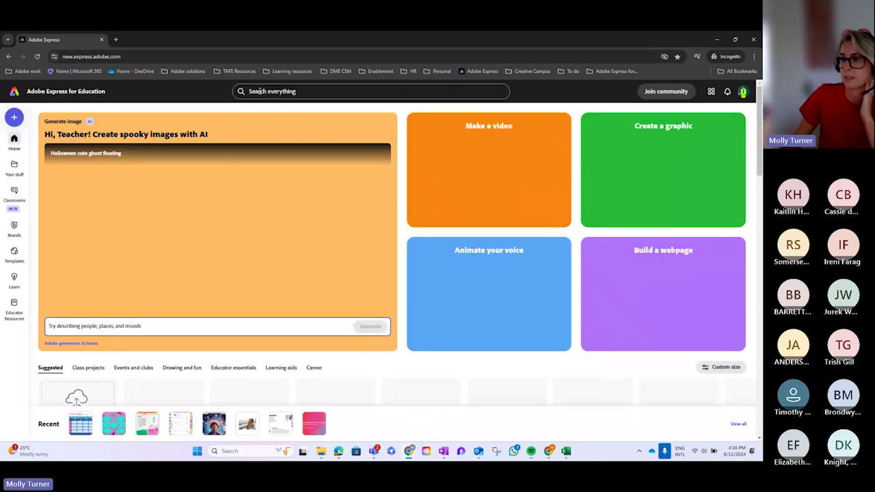
# Step: Search everything for "fractions and decimals" and look through the files, templates and design assets
pyautogui.click(258, 93)
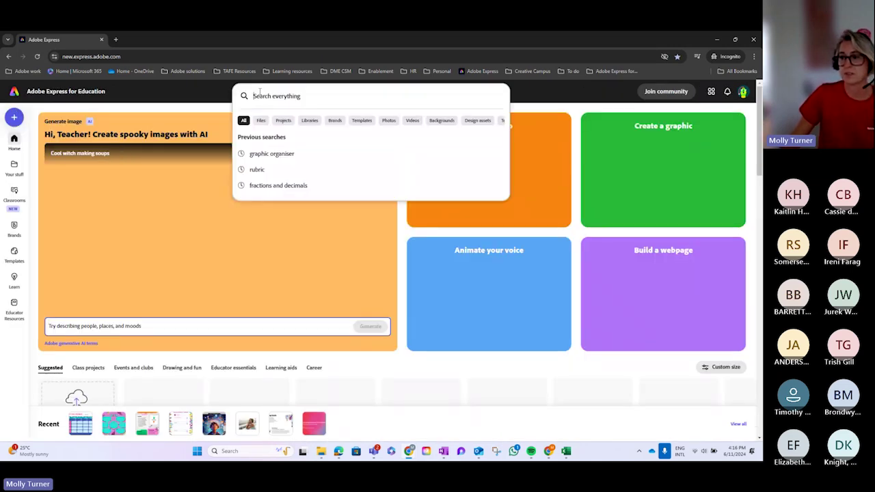
pyautogui.click(267, 186)
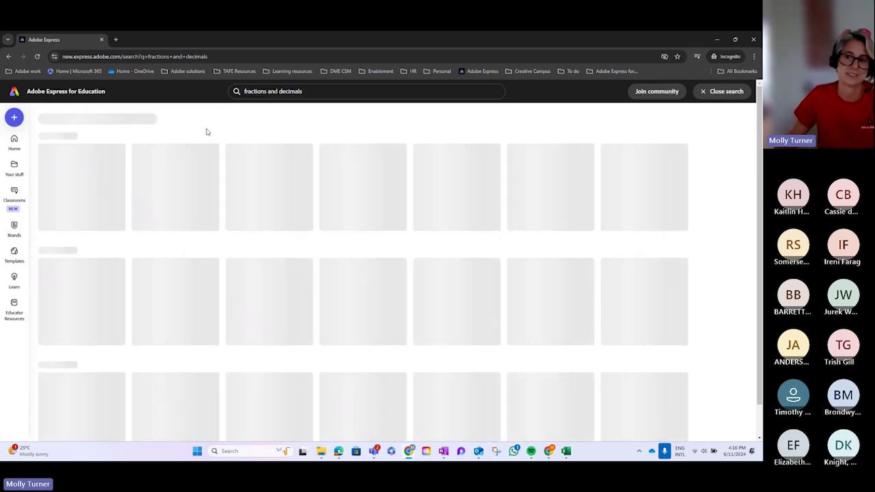
pyautogui.scroll(-3, 260, 268)
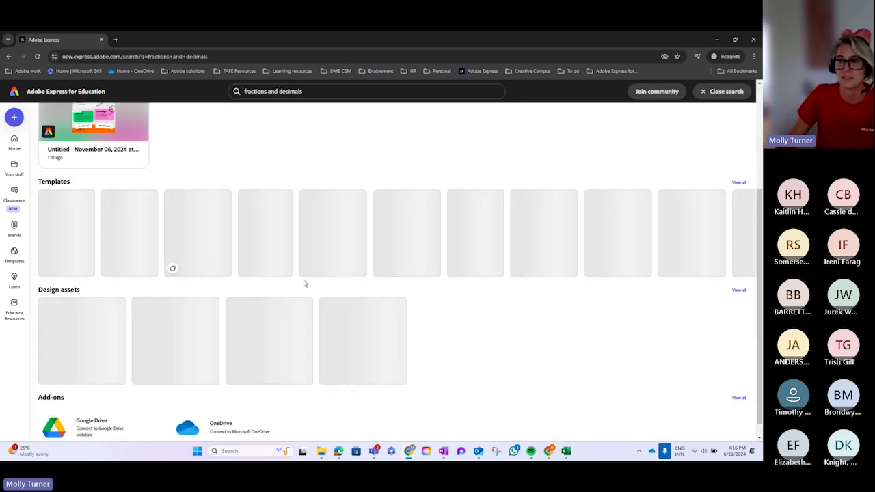
pyautogui.scroll(1, 429, 320)
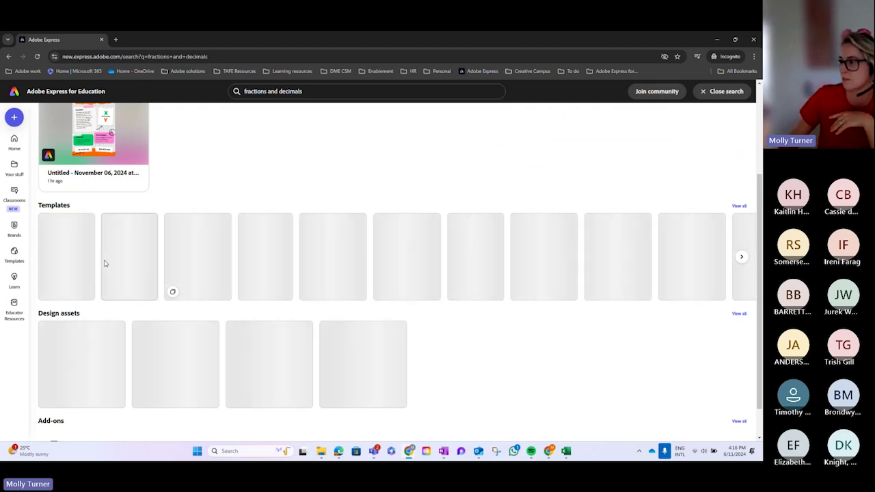
pyautogui.scroll(2, 104, 262)
pyautogui.scroll(2, 82, 191)
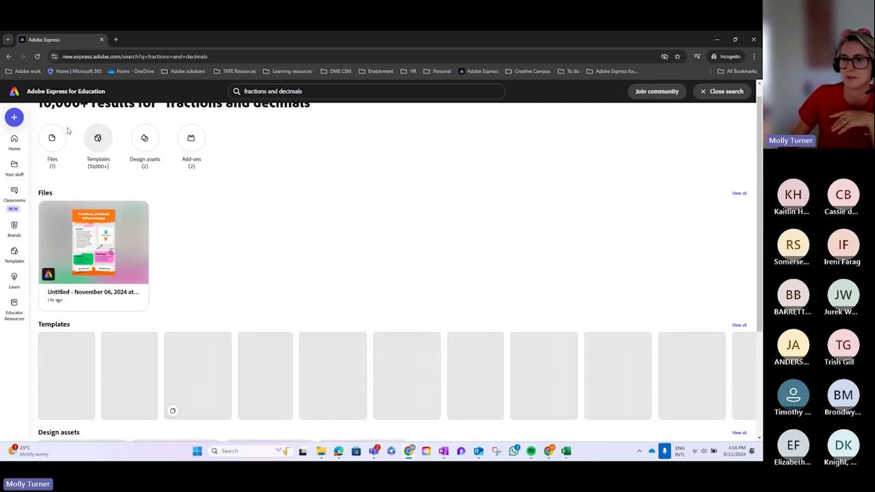
# Step: Open the recent Fractions, Decimals & Percentages project and select its Fractions text, X over Y graphic and Percentages box
pyautogui.click(14, 92)
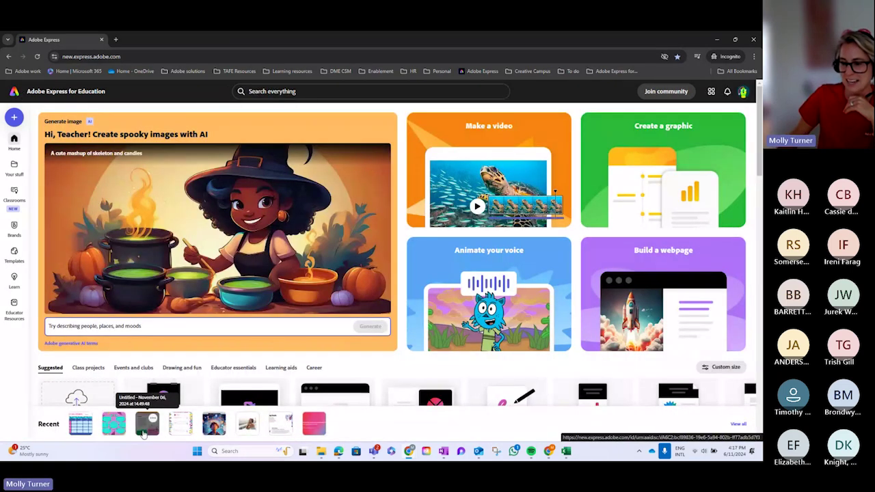
pyautogui.click(139, 431)
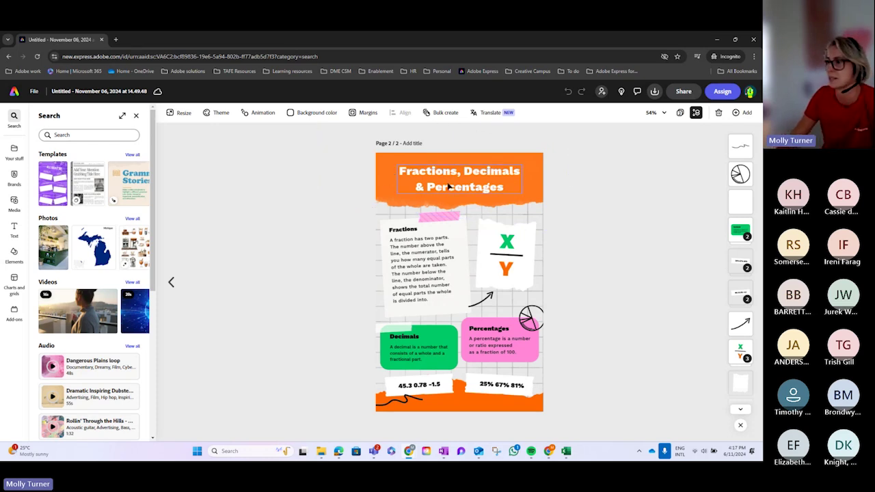
pyautogui.click(414, 265)
pyautogui.click(413, 267)
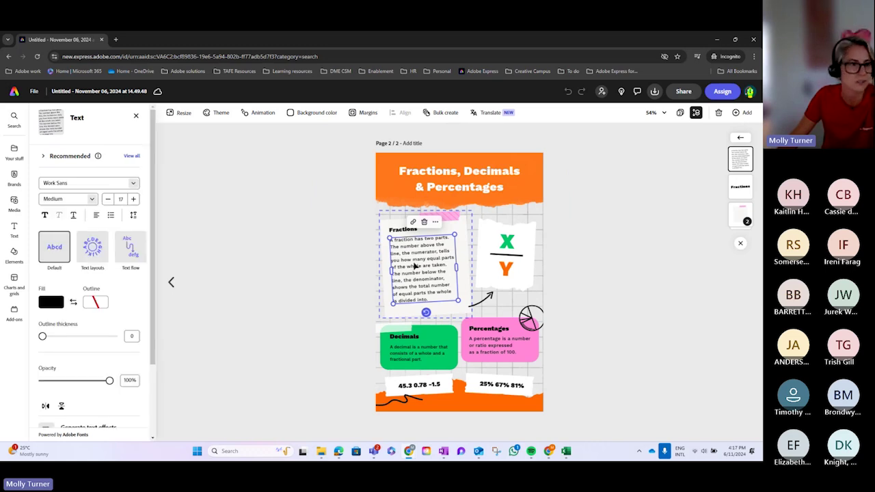
pyautogui.click(506, 271)
pyautogui.click(493, 339)
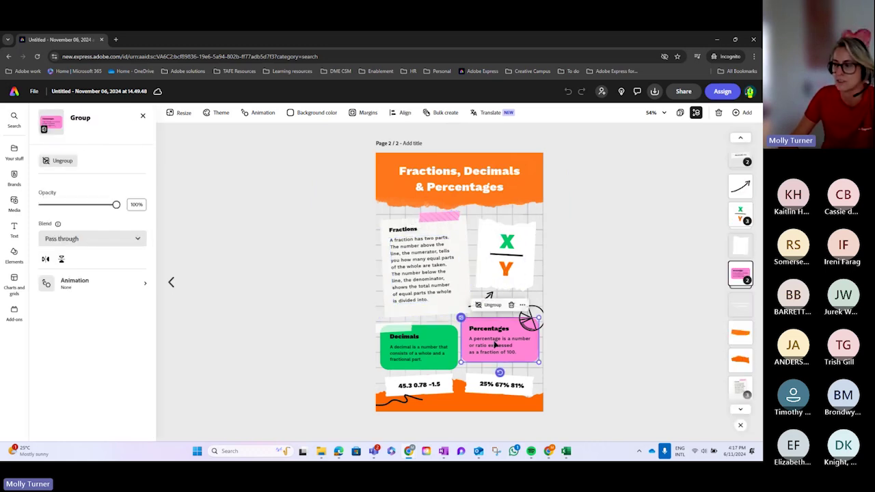
# Step: Examine both pages in the page overview and the options for page 2, and return to the page 2 editor
pyautogui.click(678, 116)
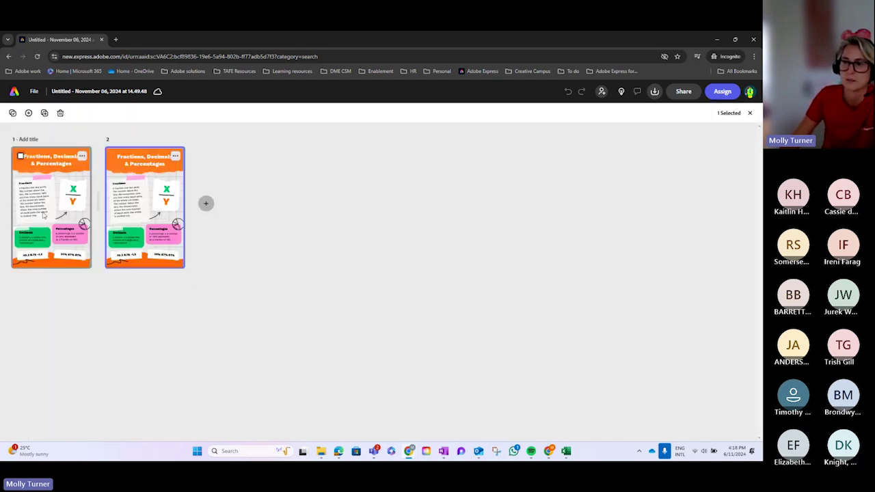
pyautogui.click(749, 113)
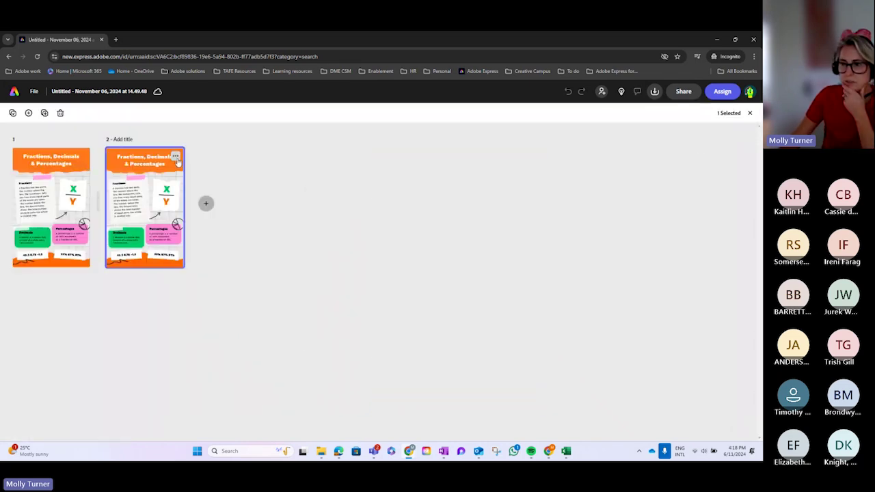
pyautogui.click(176, 158)
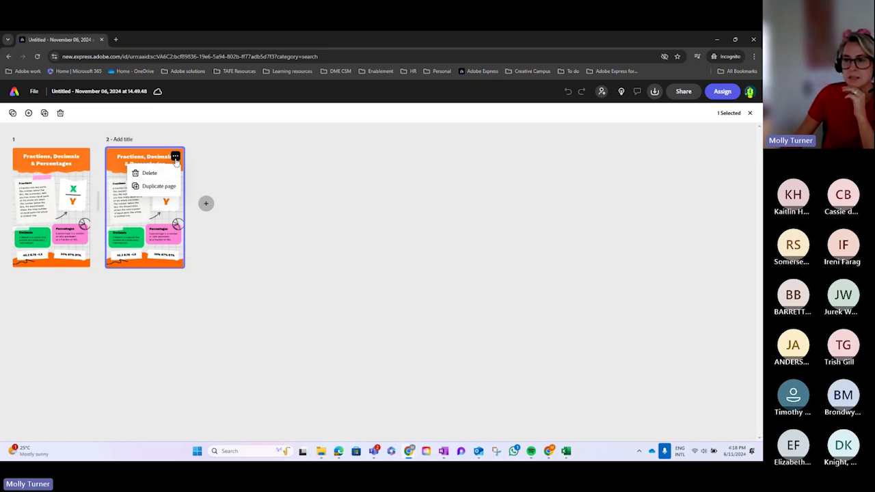
pyautogui.click(751, 114)
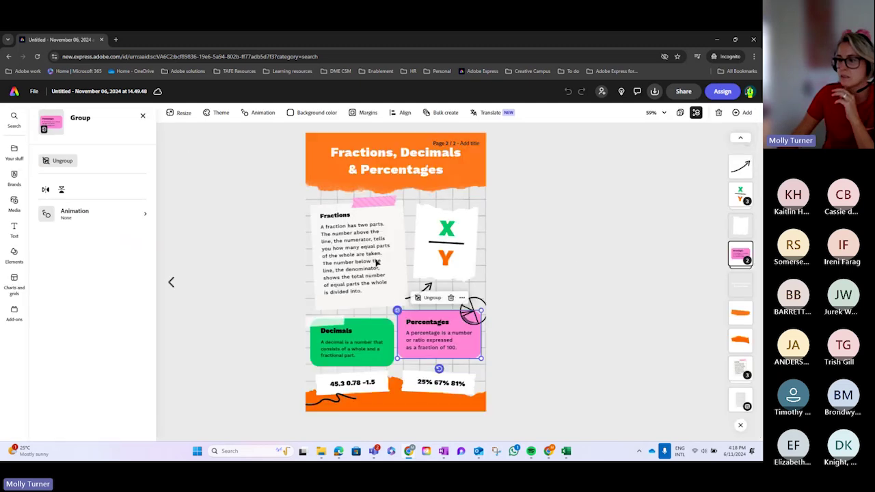
# Step: Delete the explanatory paragraph below the Fractions heading on page 2
pyautogui.click(414, 262)
pyautogui.click(414, 262)
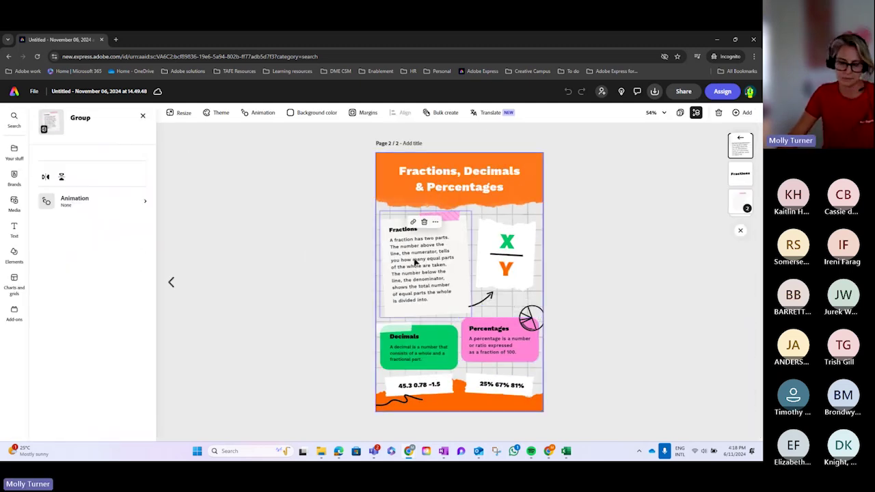
pyautogui.click(414, 261)
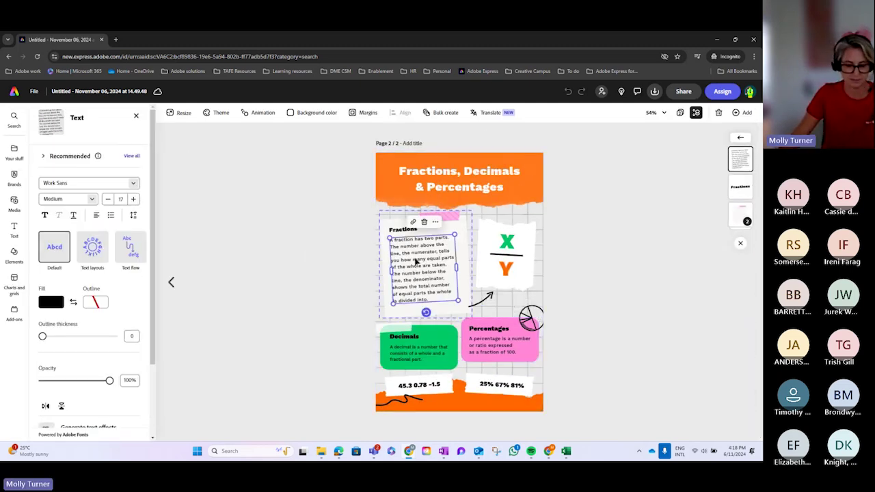
pyautogui.press('Delete')
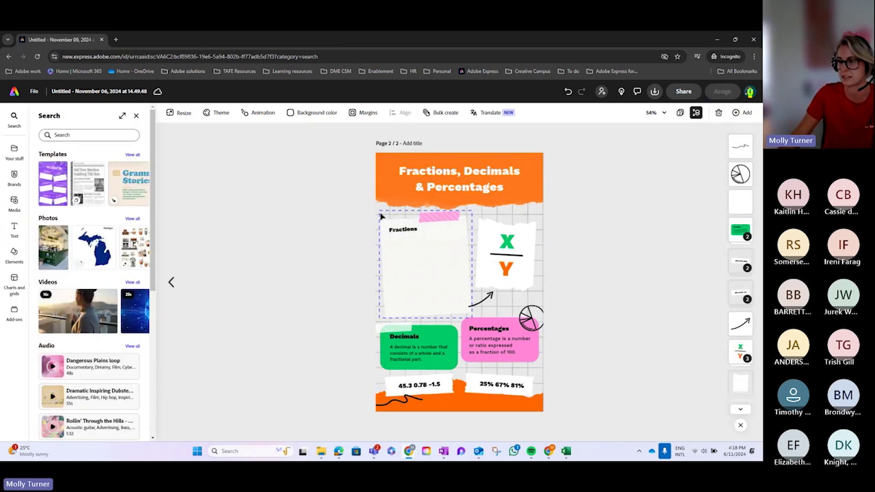
# Step: Enlarge the orange header image on page 2 and delete the white paper shape behind the X over Y fraction
pyautogui.click(496, 256)
pyautogui.click(496, 256)
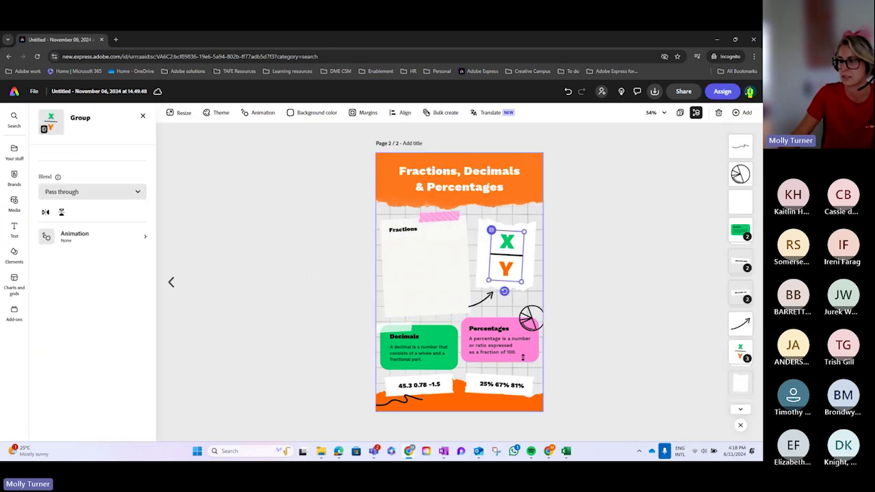
pyautogui.click(451, 203)
pyautogui.click(522, 356)
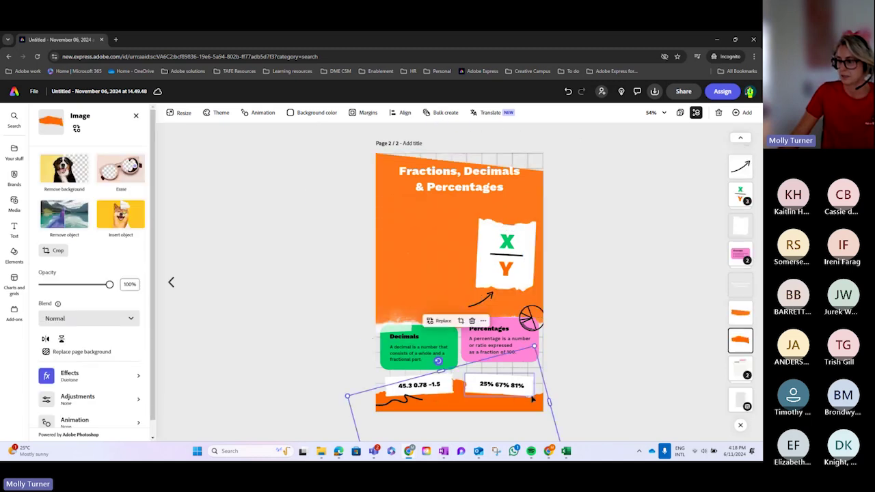
pyautogui.click(482, 246)
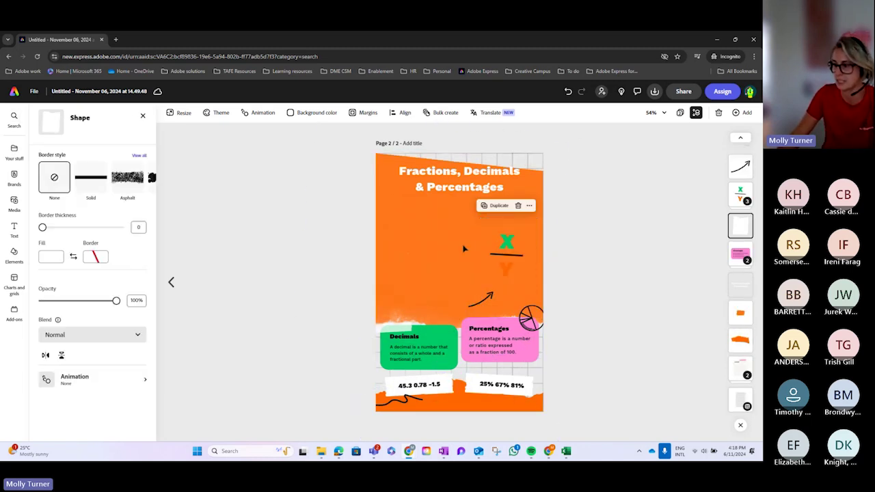
pyautogui.press('Escape')
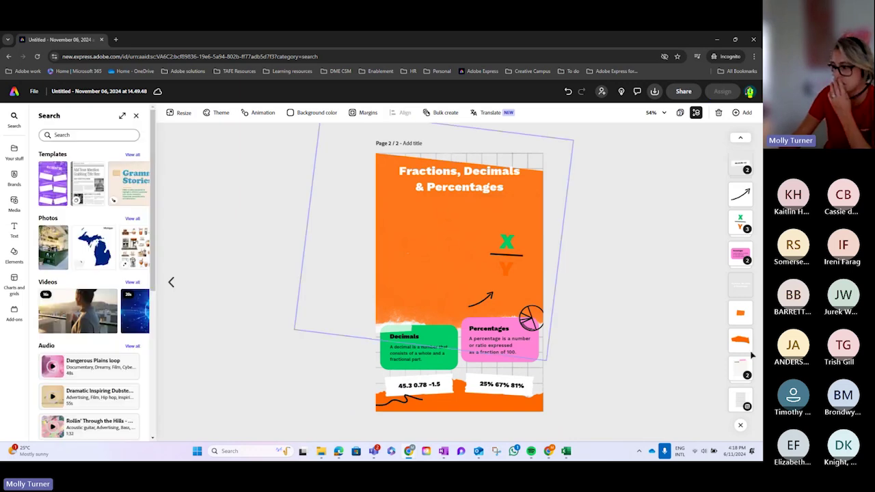
# Step: Delete the enlarged orange header image from page 2
pyautogui.click(419, 355)
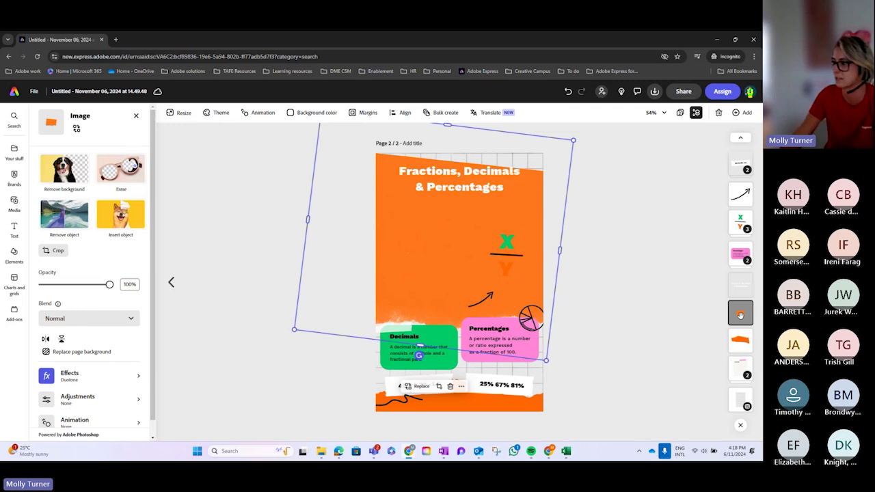
pyautogui.moveTo(739, 314); pyautogui.dragTo(742, 344)
pyautogui.click(742, 344)
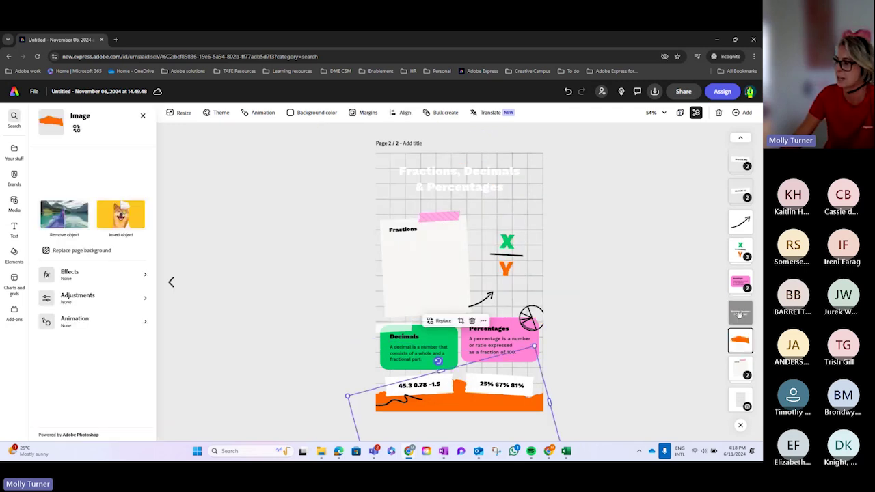
# Step: Delete the page title, the X over Y fraction and the arrow from page 2
pyautogui.click(740, 312)
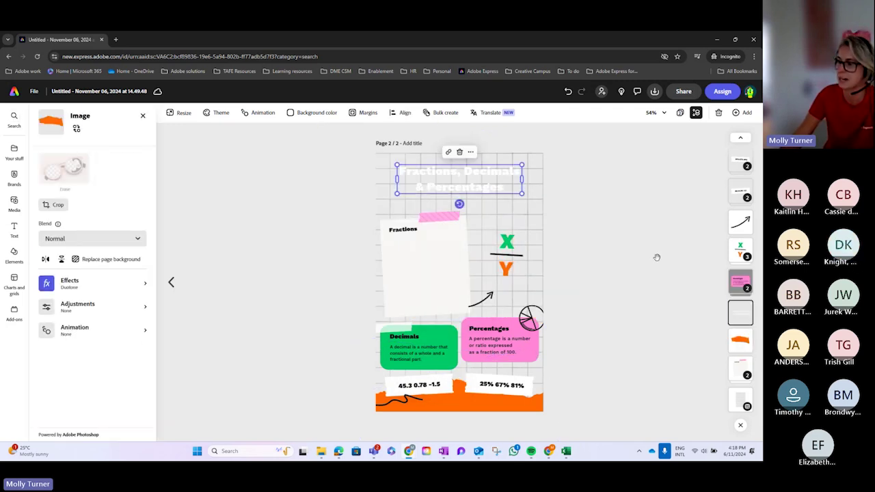
pyautogui.press('Delete')
pyautogui.click(740, 280)
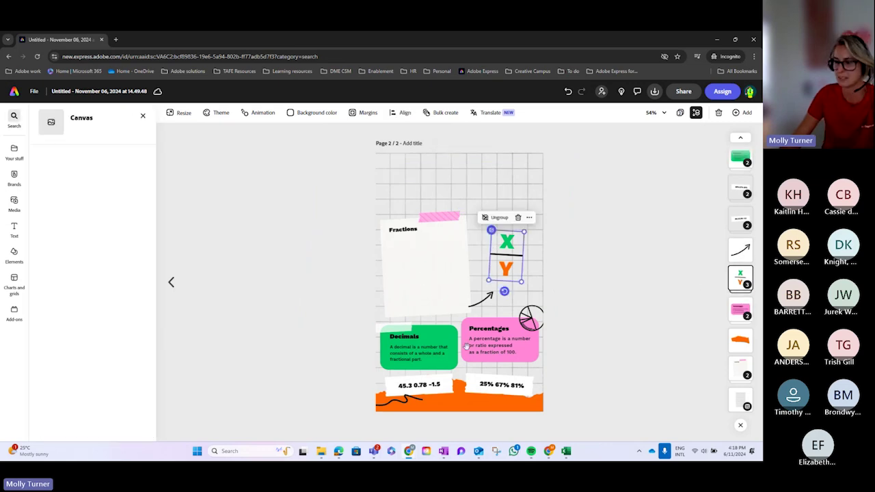
pyautogui.press('Delete')
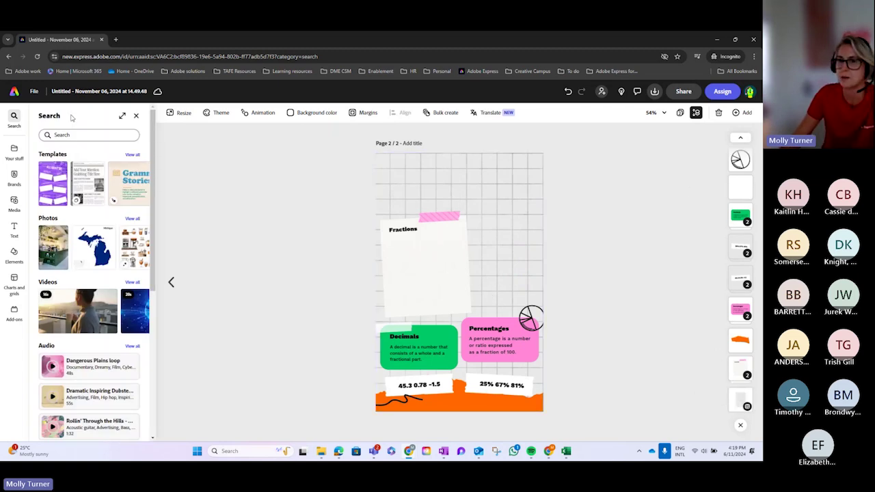
# Step: Return to the Adobe Express home page and search all content for "persuasive writing lesson"
pyautogui.click(13, 95)
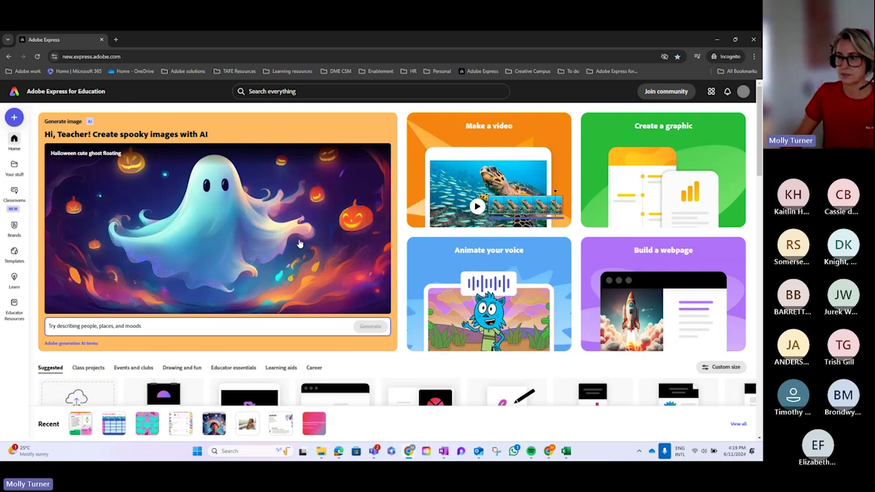
pyautogui.click(259, 92)
pyautogui.write('per')
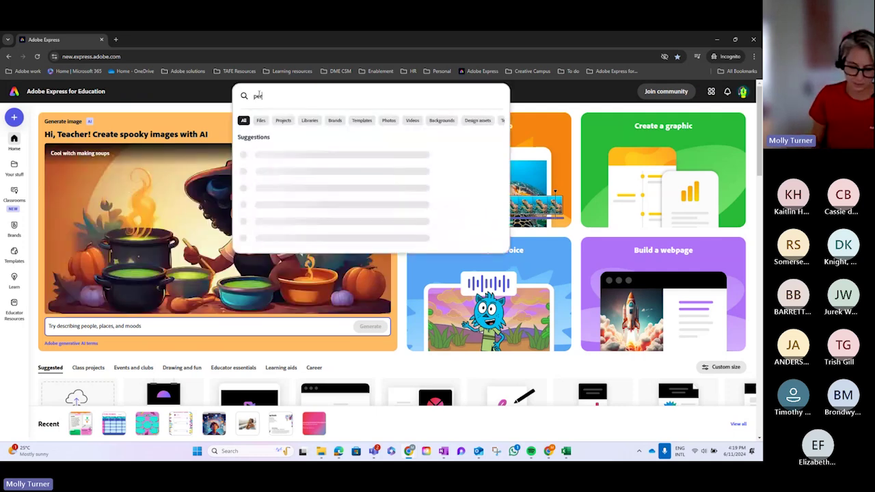
pyautogui.write('suasive ')
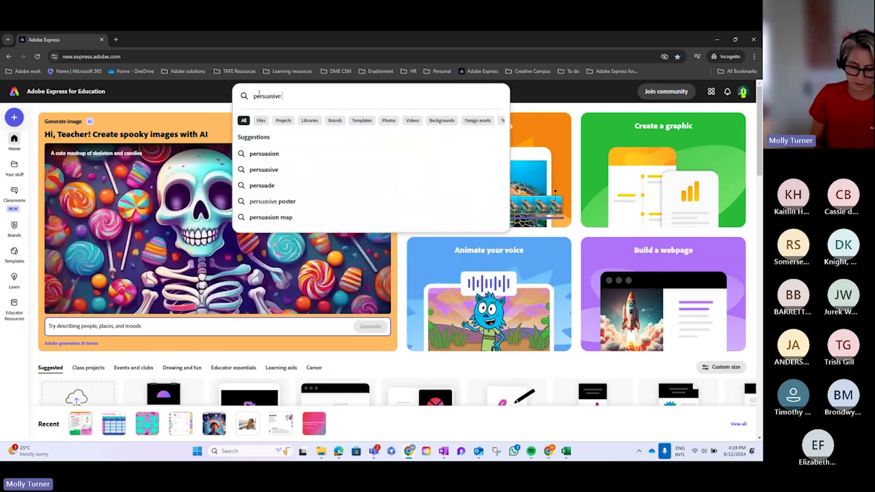
pyautogui.write('writing lesson')
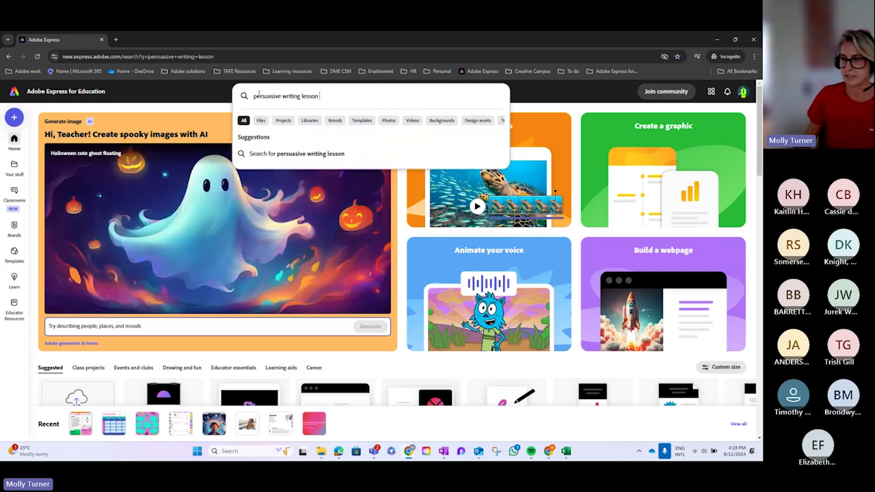
pyautogui.press('Return')
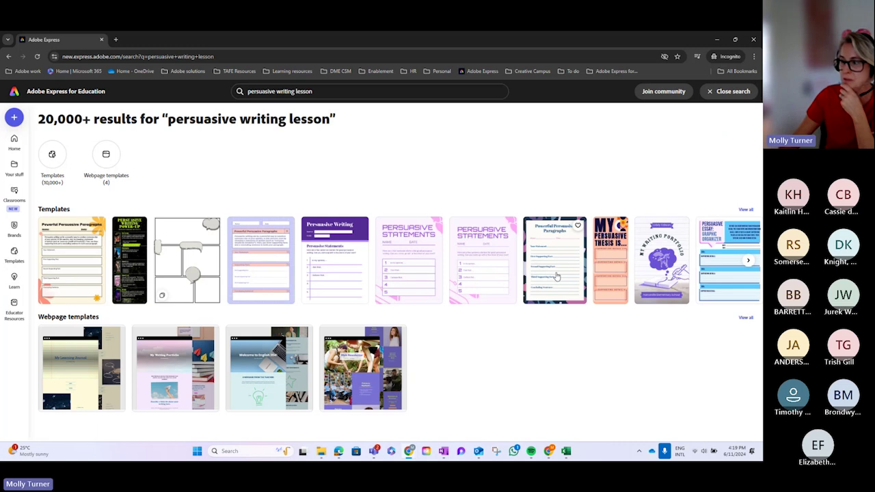
# Step: Show all template results for the persuasive writing lesson search and browse through the worksheets and graphic organisers
pyautogui.click(745, 210)
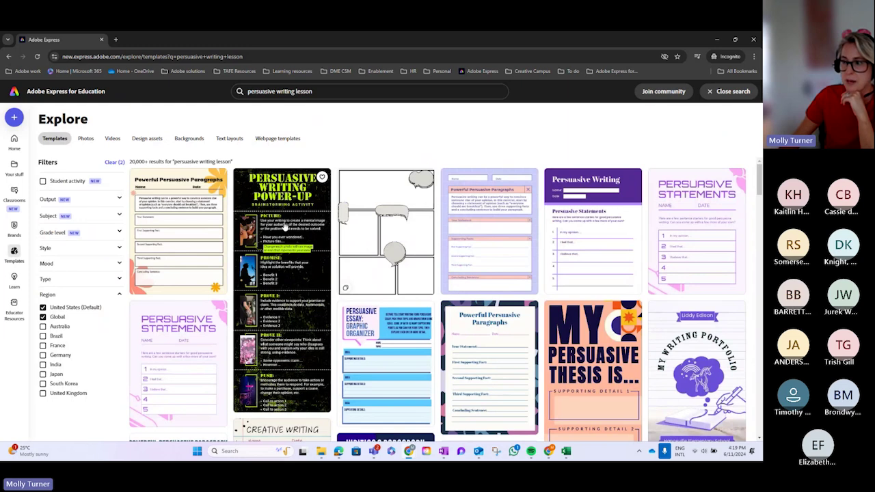
pyautogui.scroll(-3, 284, 307)
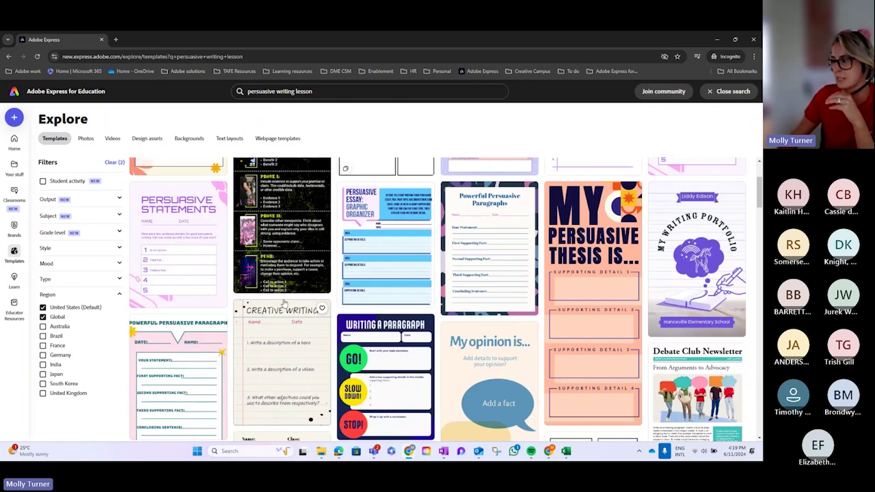
pyautogui.scroll(-2, 353, 313)
pyautogui.scroll(-2, 354, 313)
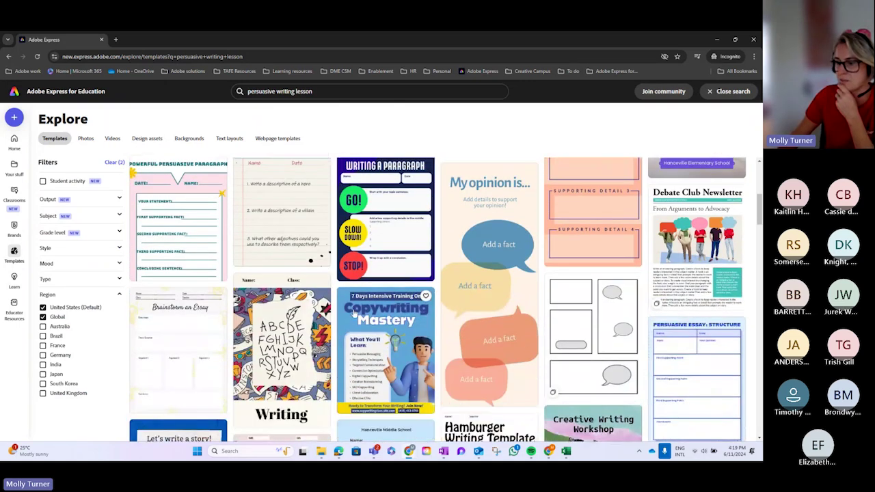
pyautogui.scroll(-2, 353, 313)
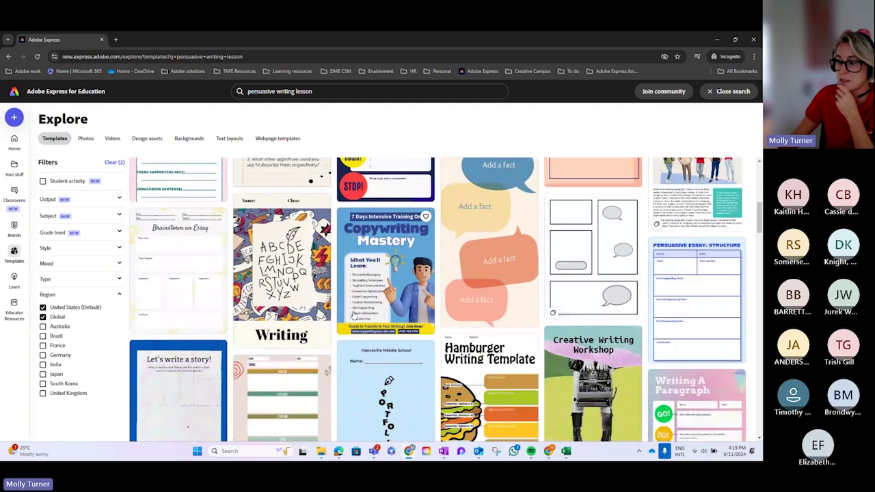
pyautogui.scroll(4, 353, 313)
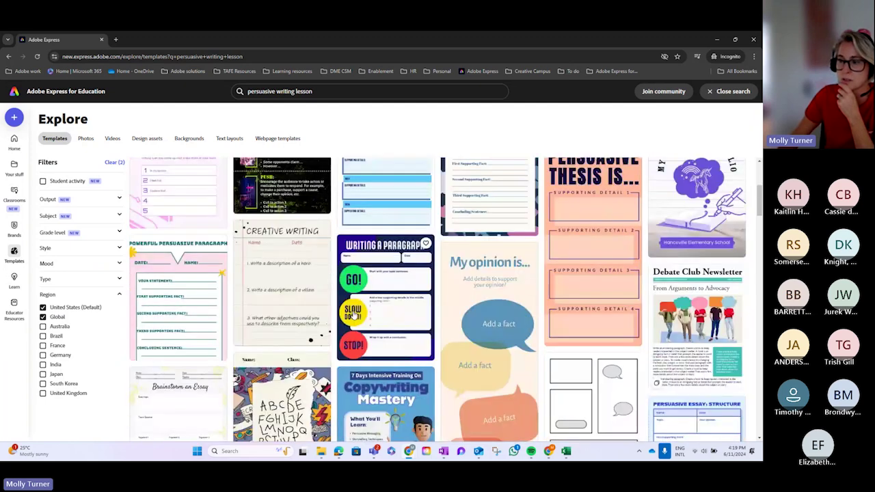
pyautogui.scroll(5, 353, 313)
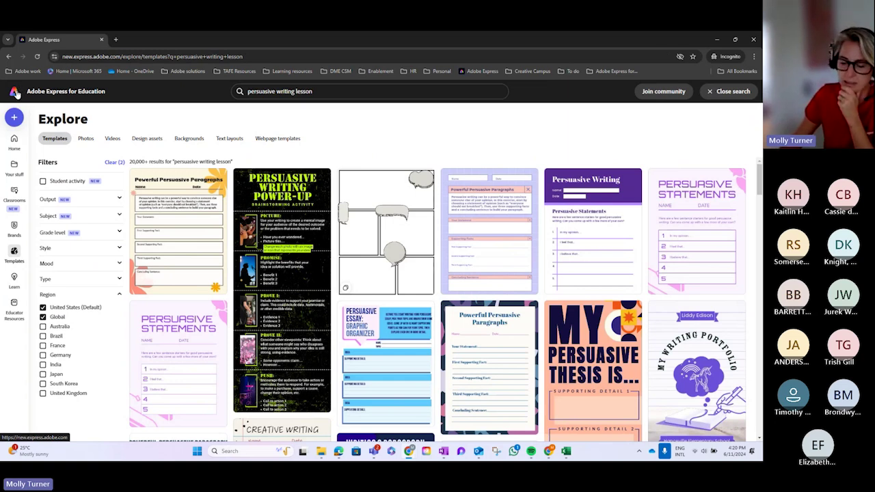
# Step: Return to the home page and search all content for "water cycle"
pyautogui.click(14, 94)
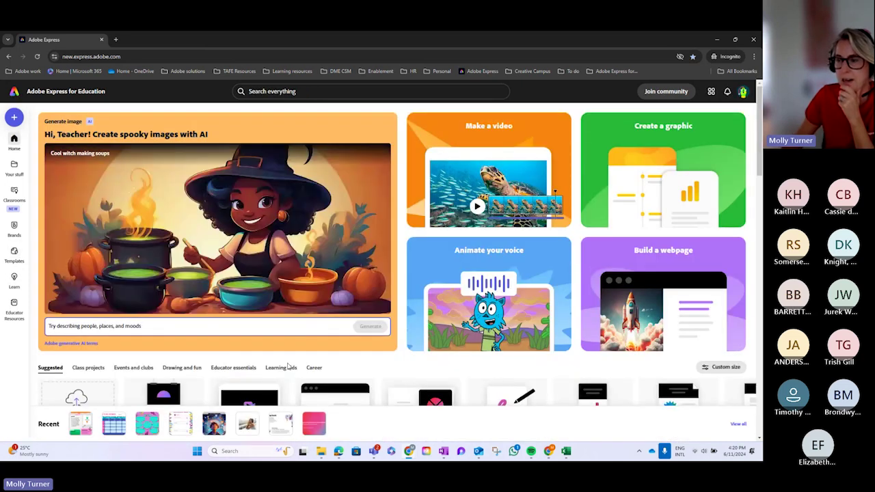
pyautogui.click(292, 94)
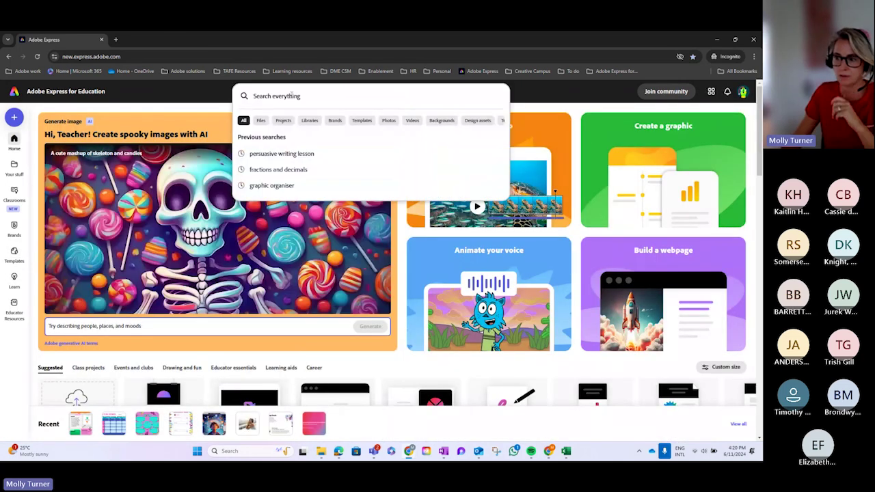
pyautogui.write('water cy')
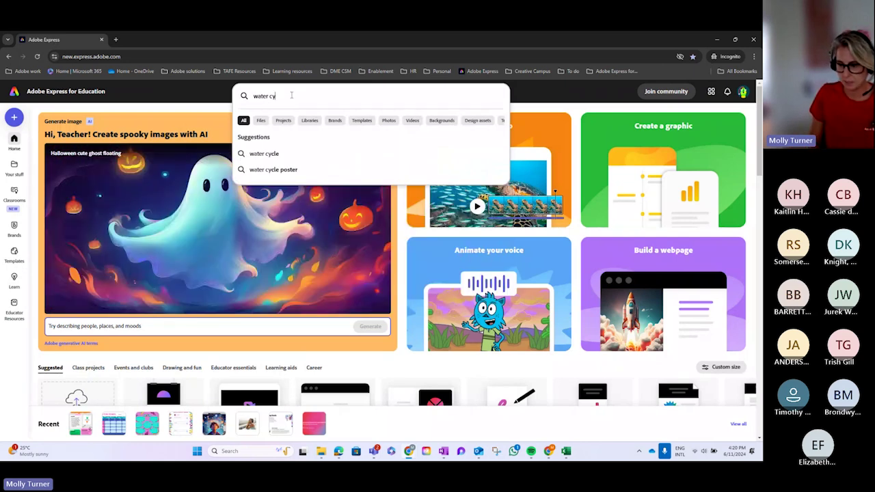
pyautogui.write('cle')
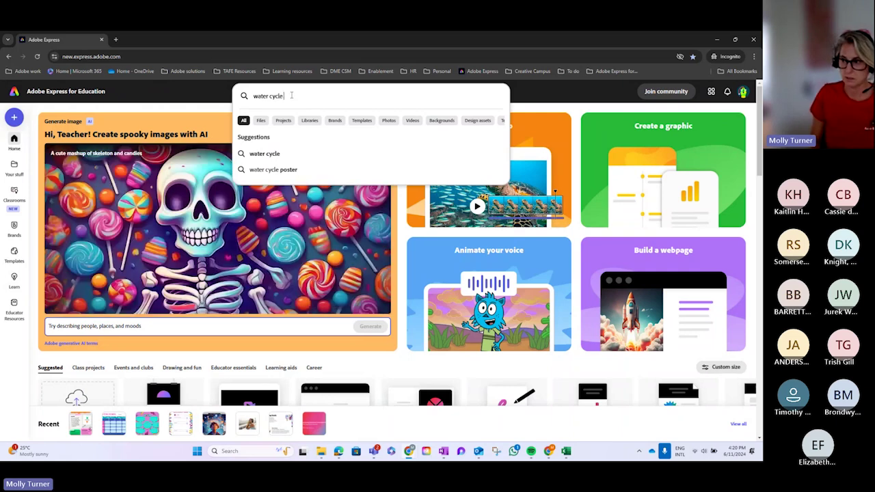
pyautogui.press('Return')
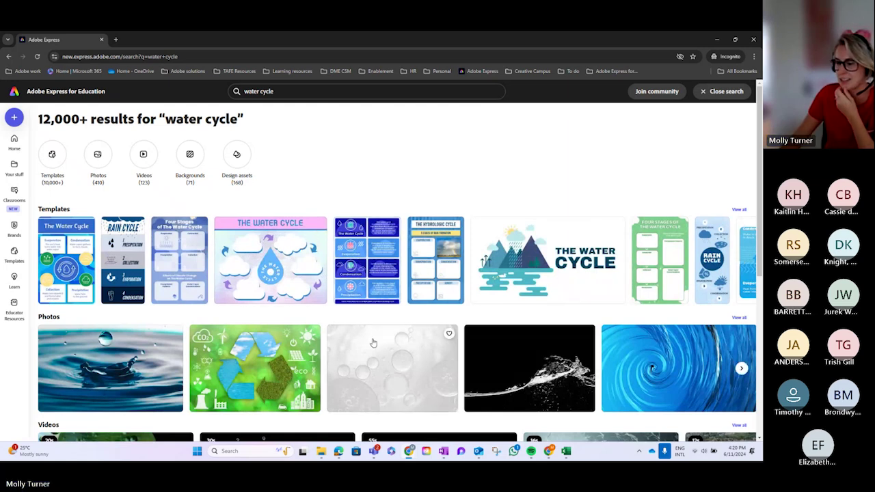
# Step: Switch to the Chrome window with the webinar presentation, leave the presentation for the Adobe Express home page and look over its contents
pyautogui.moveTo(410, 459)
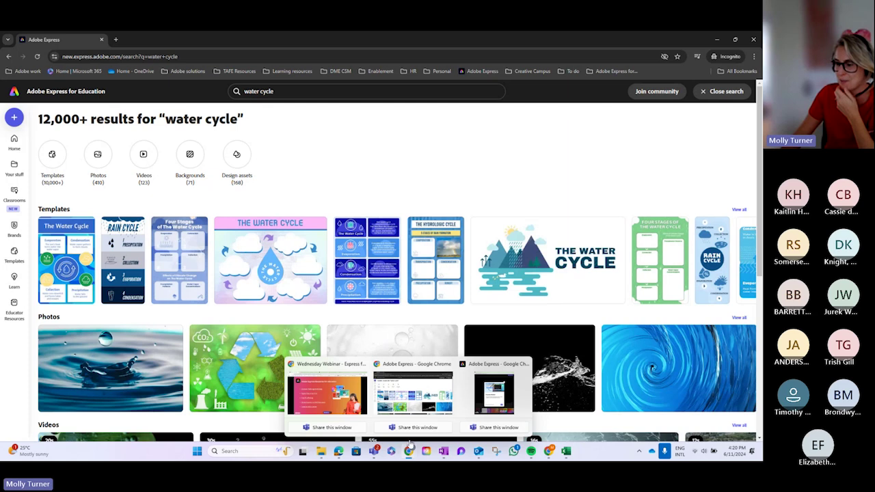
pyautogui.click(337, 403)
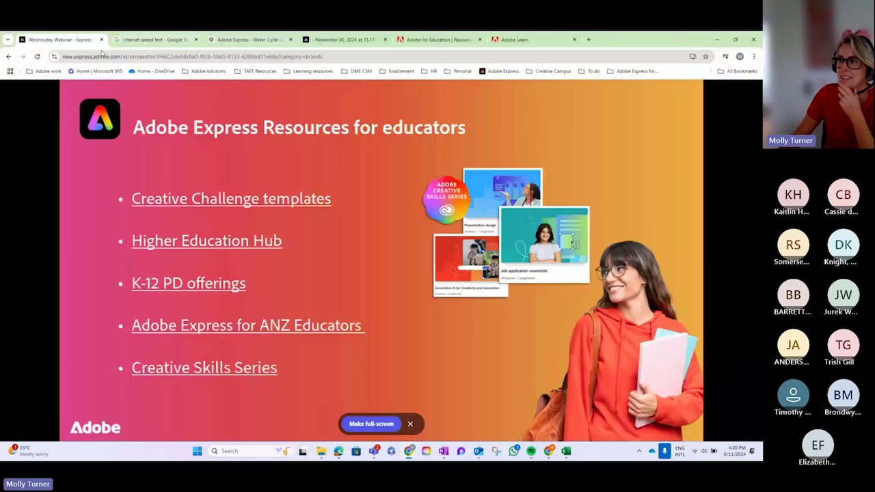
pyautogui.click(317, 40)
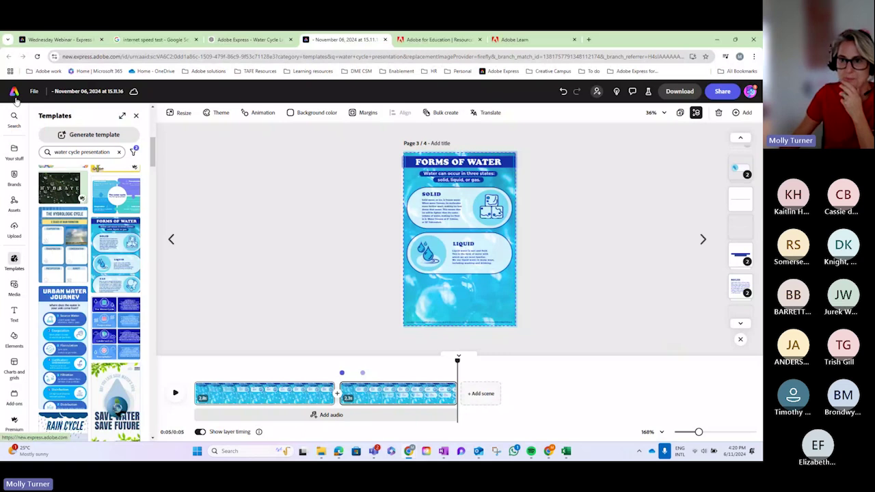
pyautogui.click(62, 40)
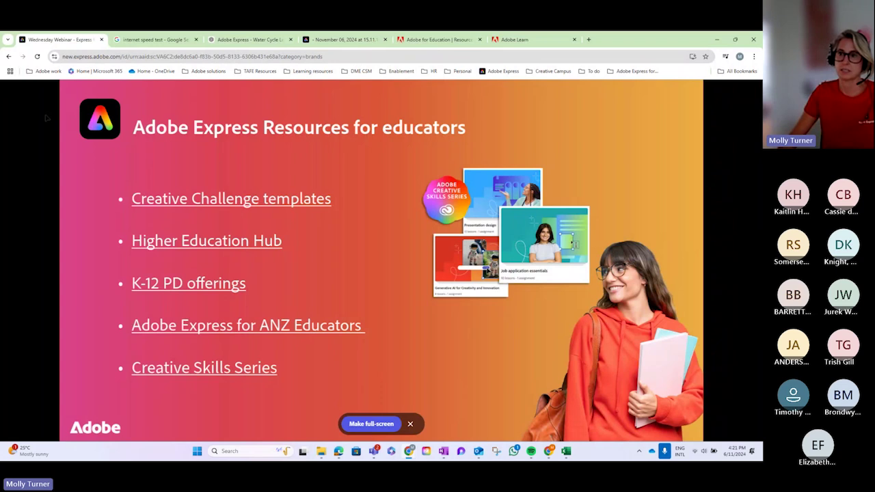
pyautogui.click(15, 92)
pyautogui.click(15, 91)
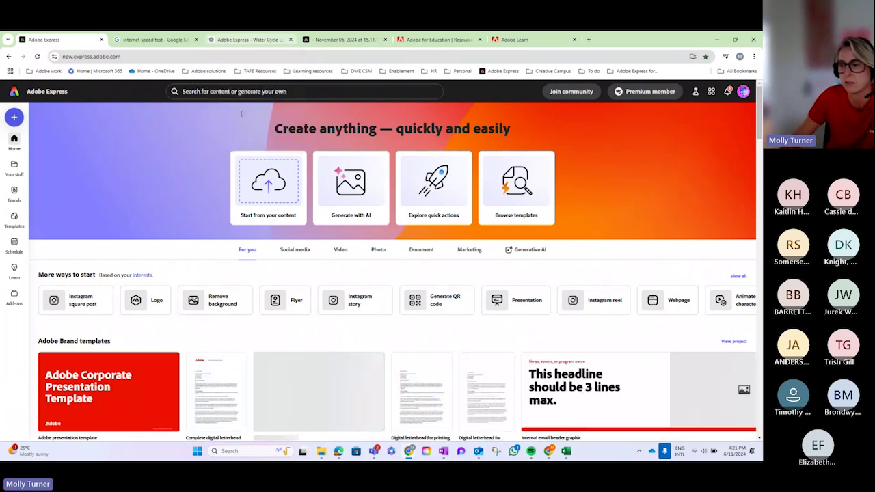
pyautogui.scroll(-2, 211, 273)
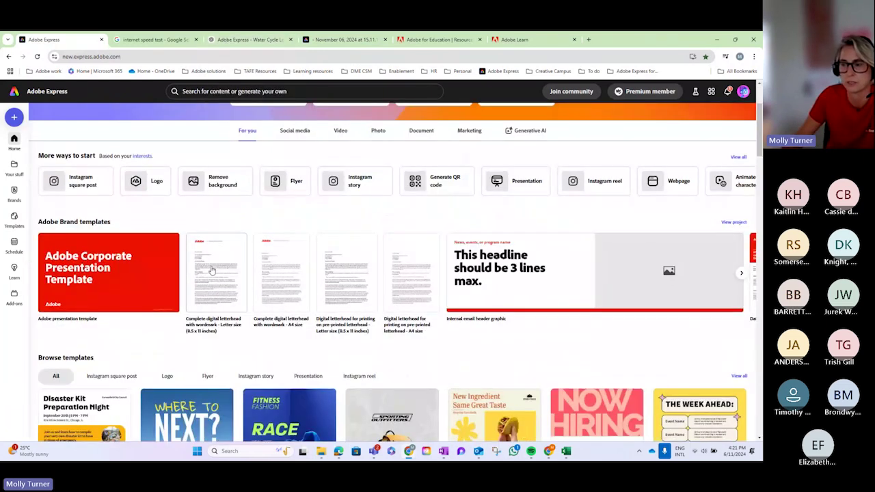
pyautogui.scroll(2, 211, 273)
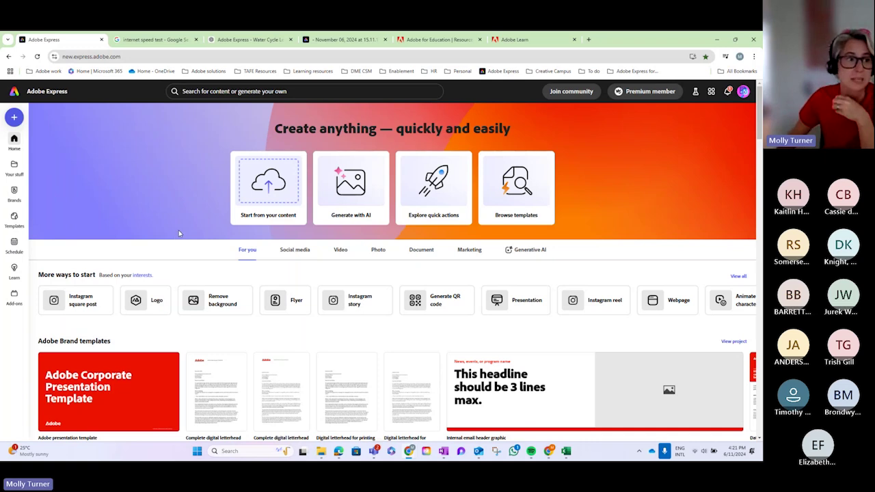
# Step: Switch to the open water cycle design and show its page 2
pyautogui.click(319, 40)
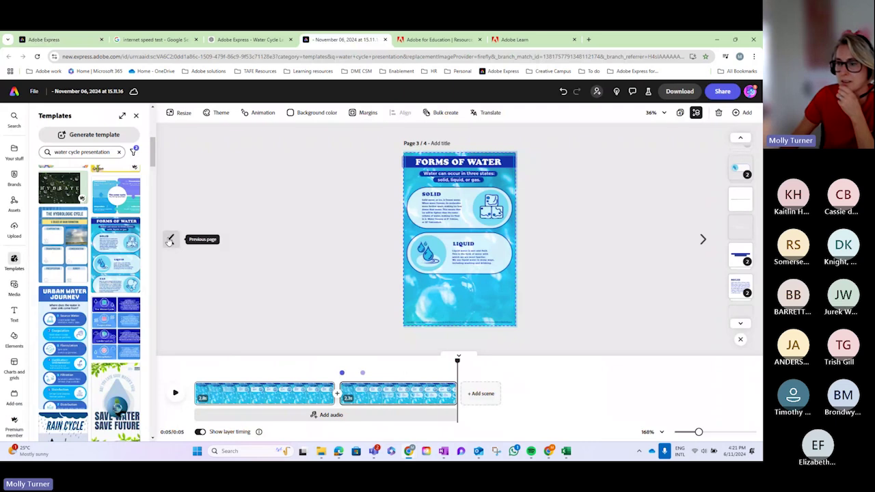
pyautogui.click(172, 282)
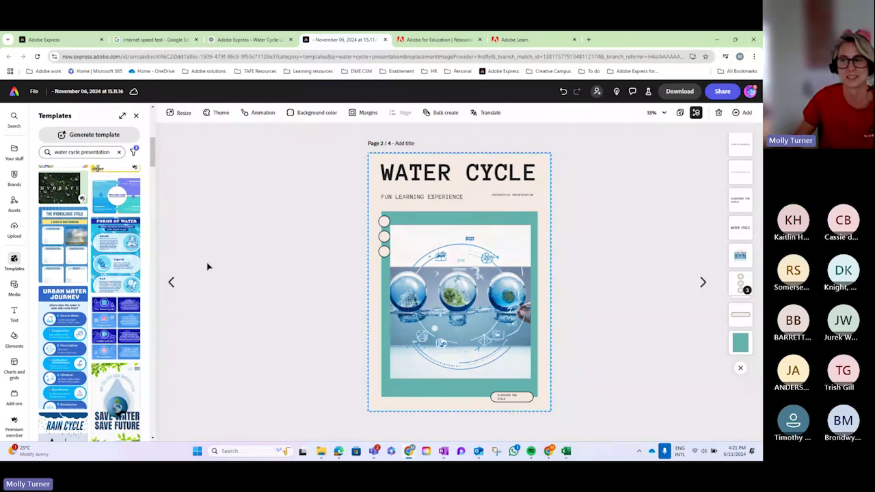
# Step: Switch to ChatGPT, view the GPT directory with its search field, and open the Adobe Express GPT
pyautogui.click(251, 40)
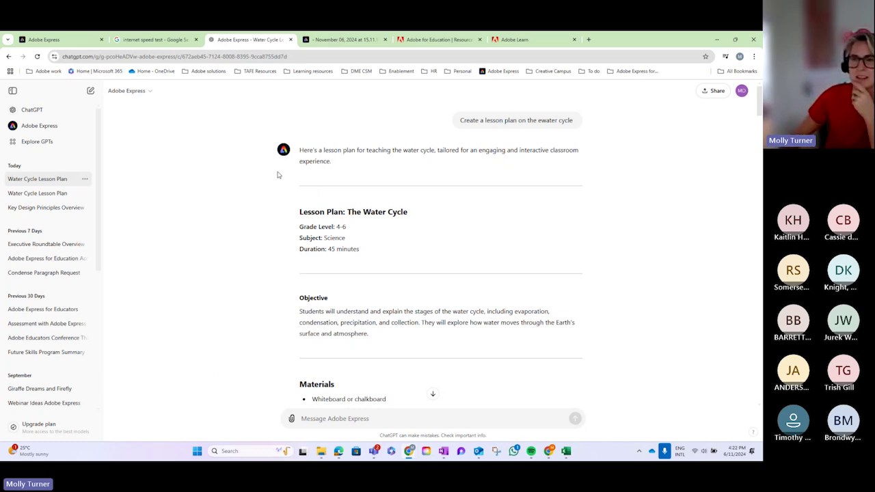
pyautogui.click(33, 144)
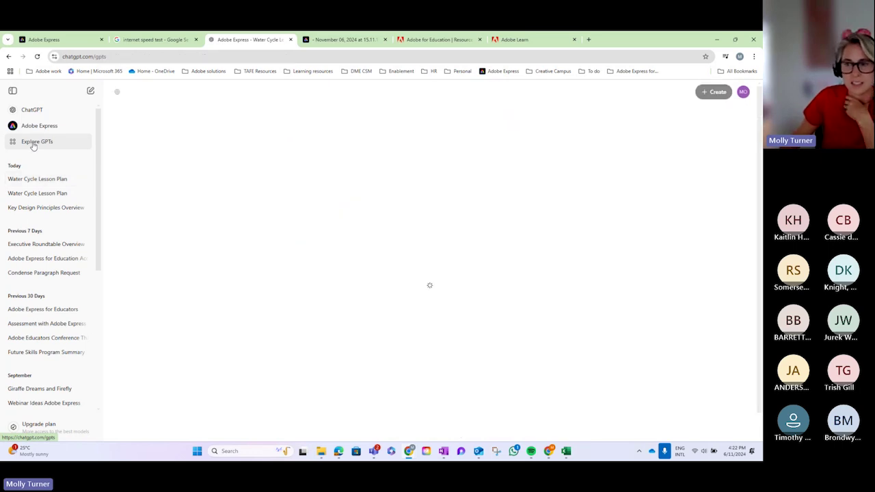
pyautogui.click(309, 173)
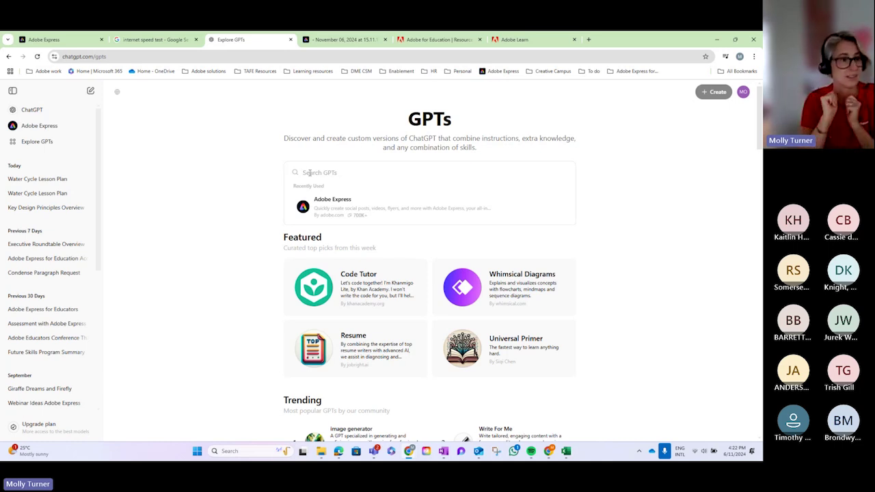
pyautogui.click(39, 127)
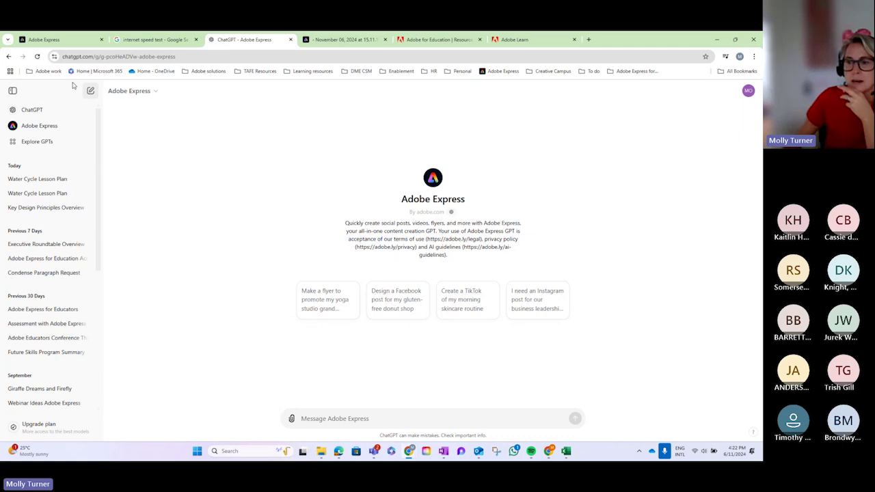
# Step: Open the most recent Water Cycle Lesson Plan chat and examine its suggested templates, objective, materials and lesson outline
pyautogui.click(59, 181)
pyautogui.scroll(-15, 252, 225)
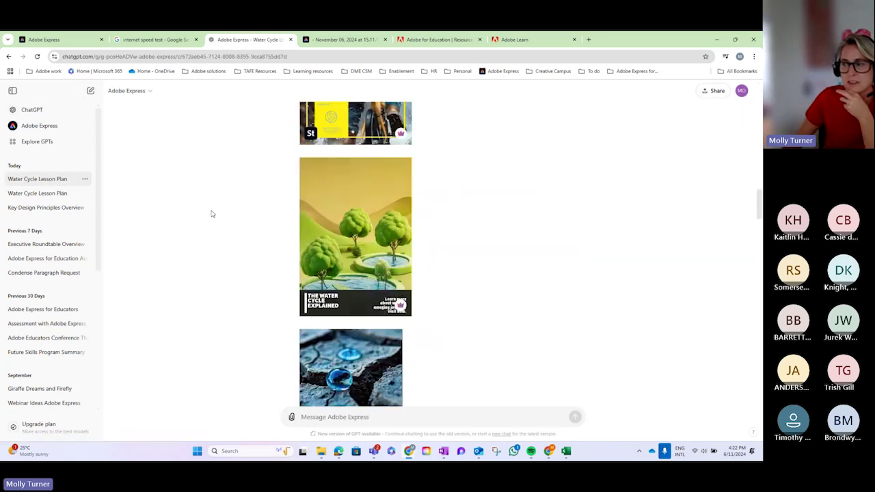
pyautogui.scroll(10, 423, 264)
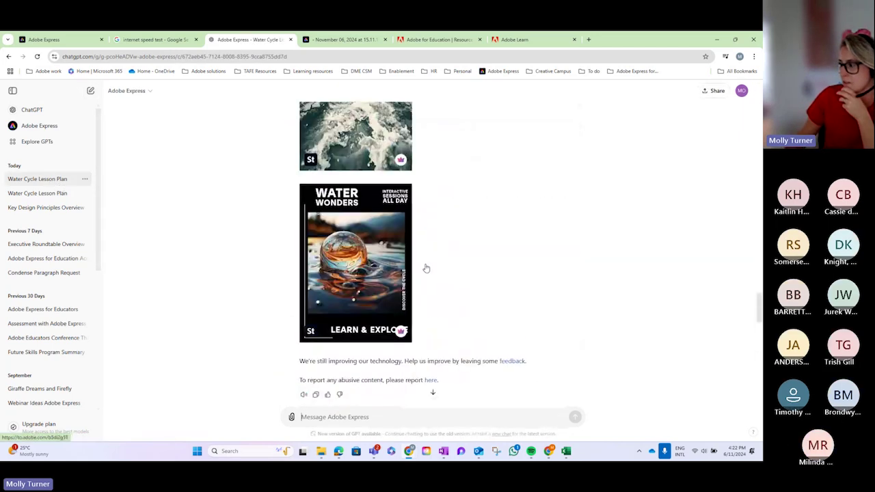
pyautogui.scroll(10, 349, 167)
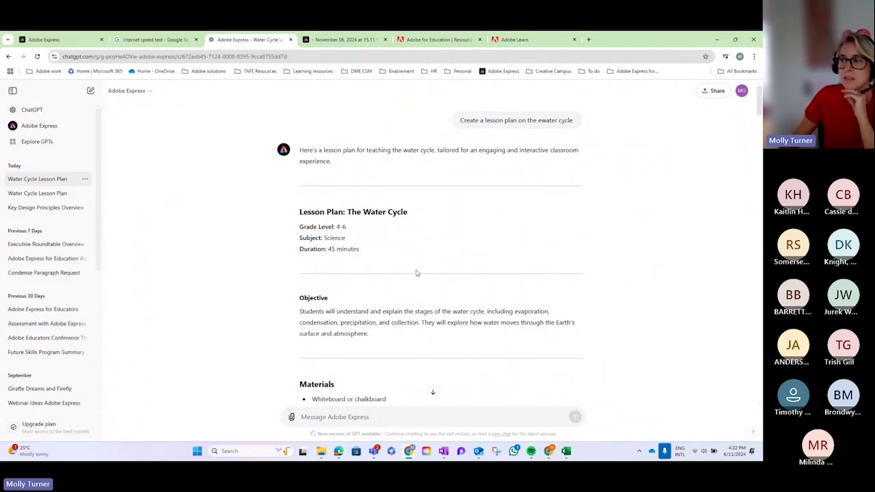
pyautogui.scroll(-1, 416, 275)
pyautogui.scroll(-1, 416, 275)
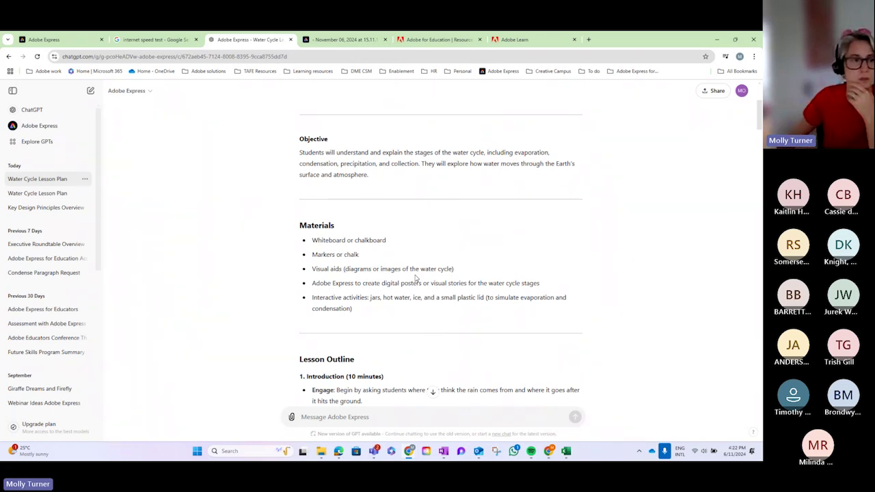
pyautogui.scroll(-2, 419, 290)
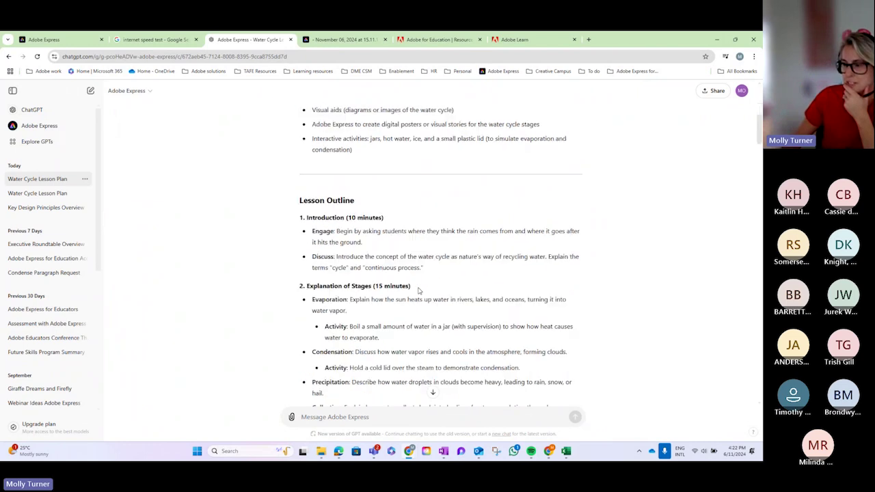
pyautogui.scroll(-2, 419, 291)
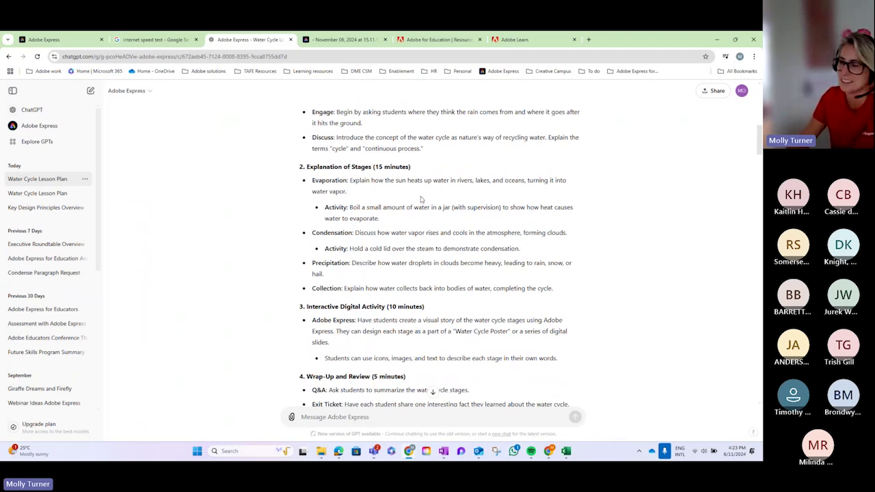
# Step: Examine the rest of the water cycle lesson plan, including its stage explanations, Interactive Digital Activity, wrap-up, extension ideas and evaluation
pyautogui.scroll(-1, 421, 245)
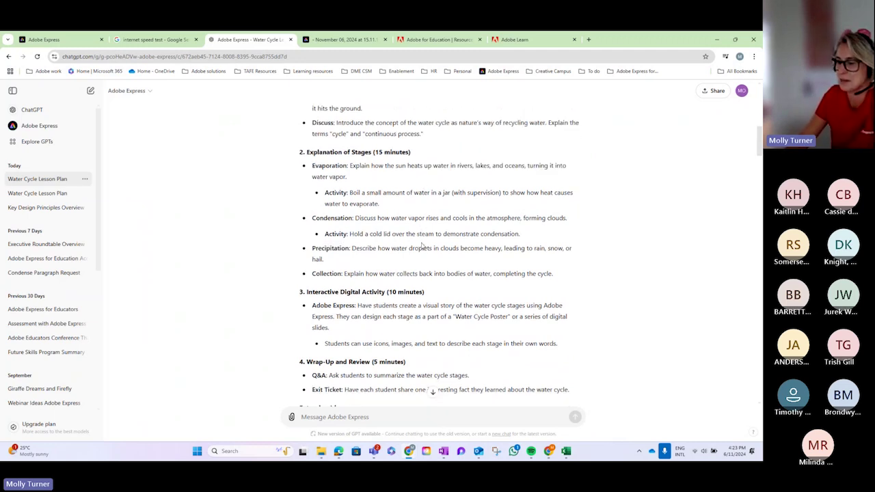
pyautogui.scroll(-5, 422, 245)
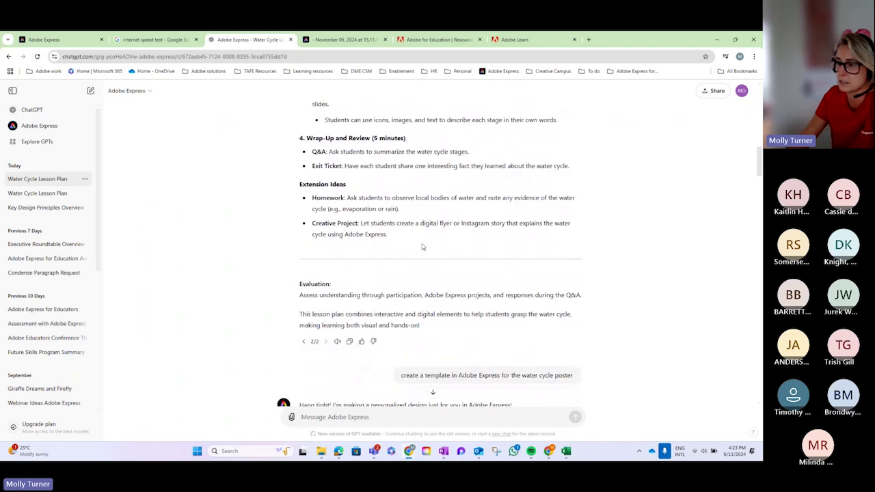
pyautogui.scroll(4, 423, 247)
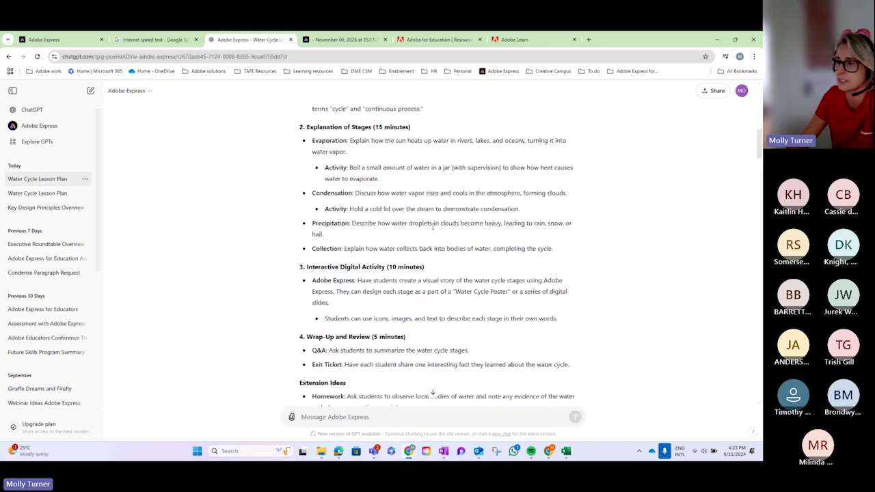
pyautogui.scroll(5, 432, 228)
pyautogui.scroll(-7, 432, 227)
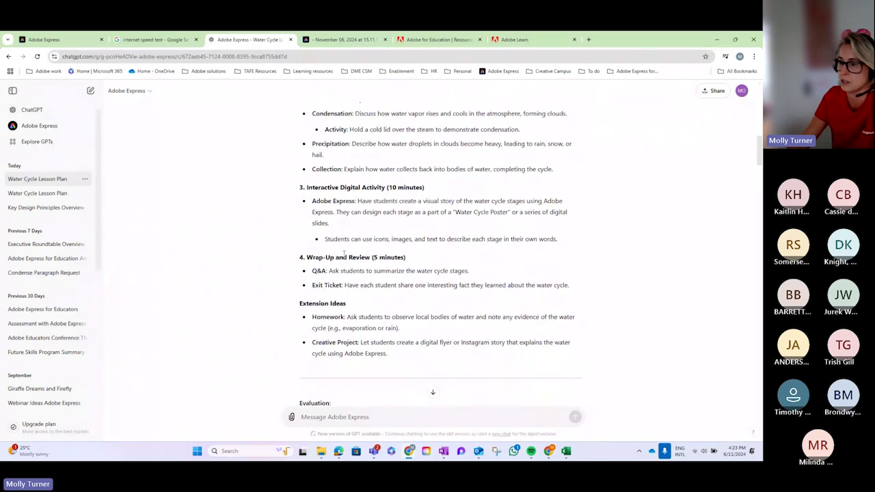
pyautogui.moveTo(312, 200); pyautogui.dragTo(365, 224)
pyautogui.click(365, 225)
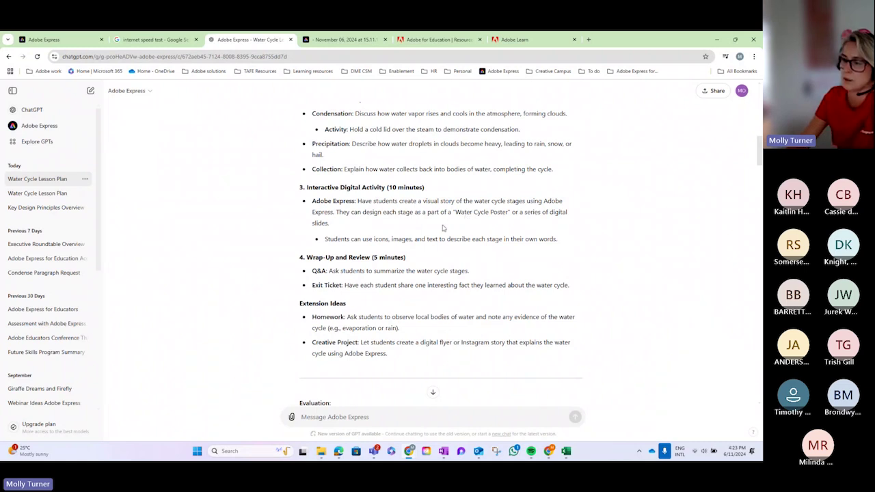
pyautogui.scroll(-2, 442, 228)
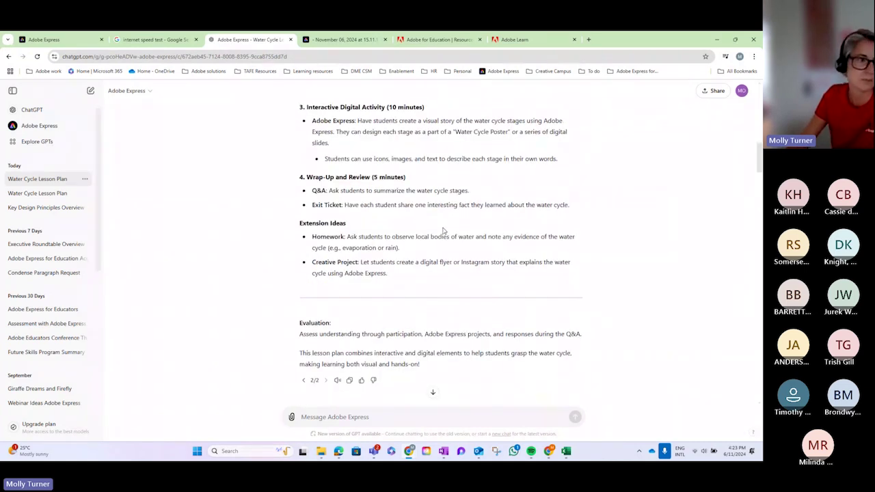
pyautogui.scroll(-4, 442, 229)
pyautogui.scroll(-2, 443, 232)
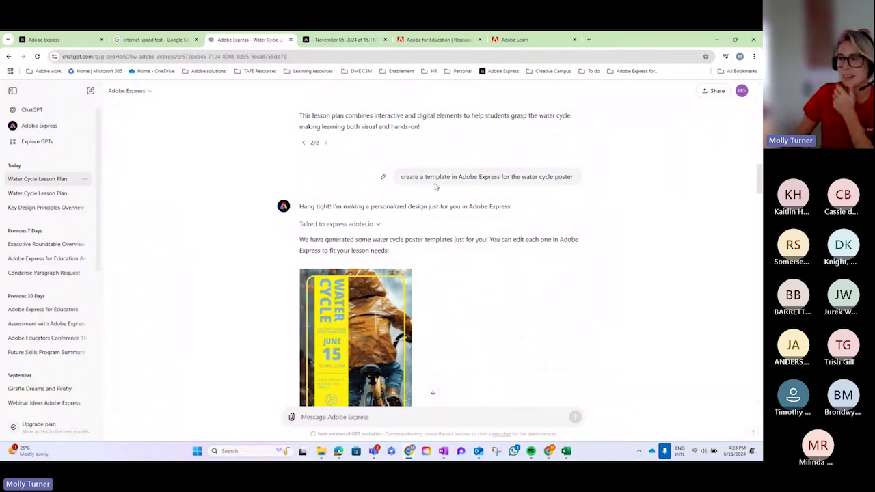
# Step: Look over the generated water cycle poster templates and the interactive presentation templates further down the chat
pyautogui.scroll(-6, 450, 290)
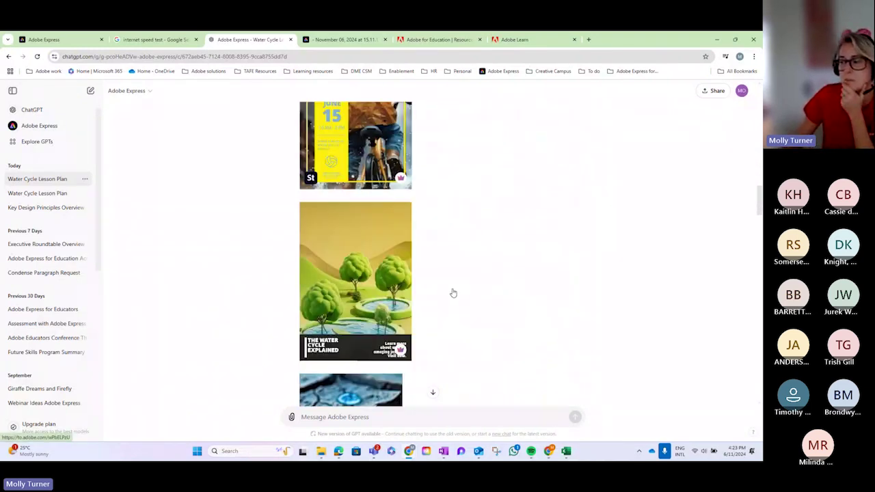
pyautogui.scroll(-5, 452, 293)
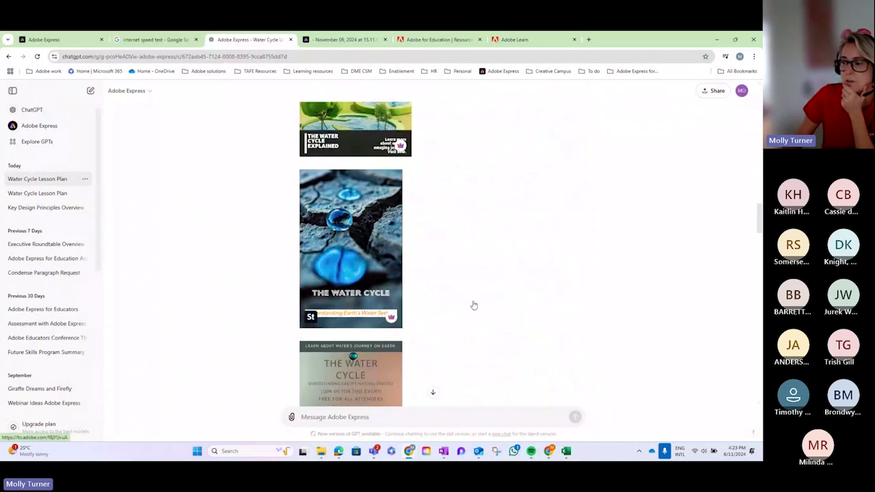
pyautogui.scroll(-10, 474, 306)
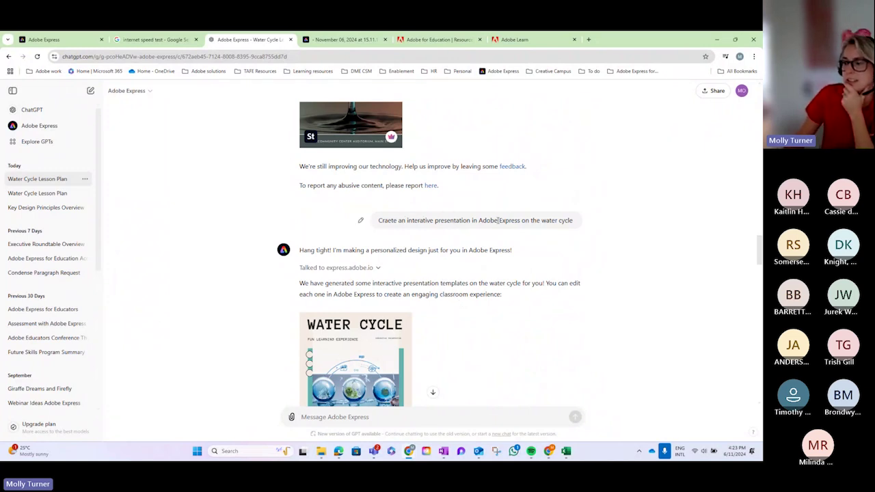
pyautogui.scroll(-1, 459, 339)
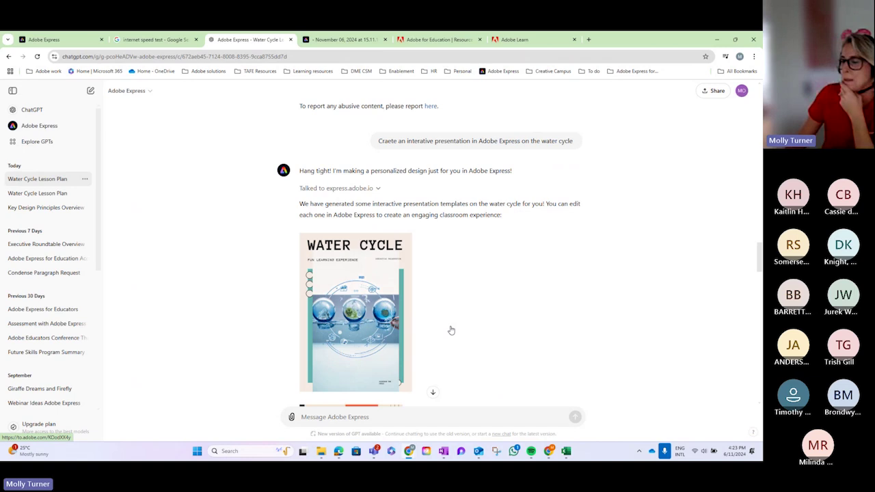
pyautogui.scroll(-1, 451, 330)
pyautogui.scroll(-2, 451, 330)
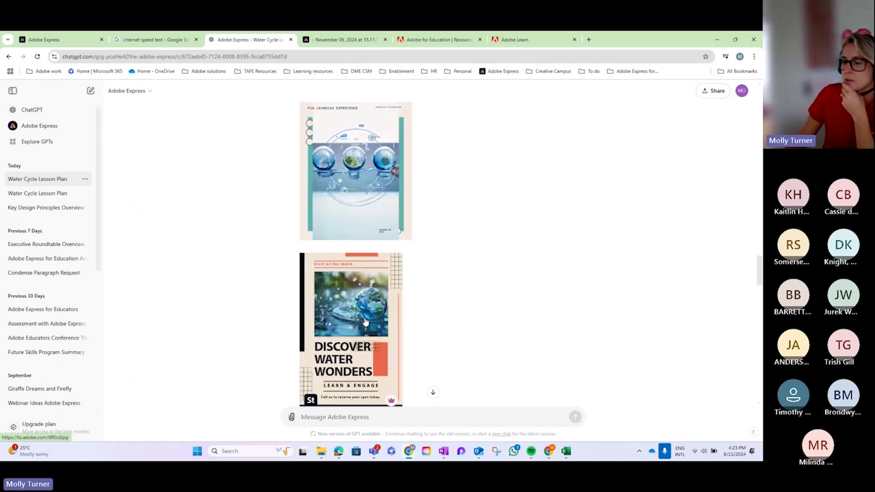
pyautogui.scroll(-1, 366, 332)
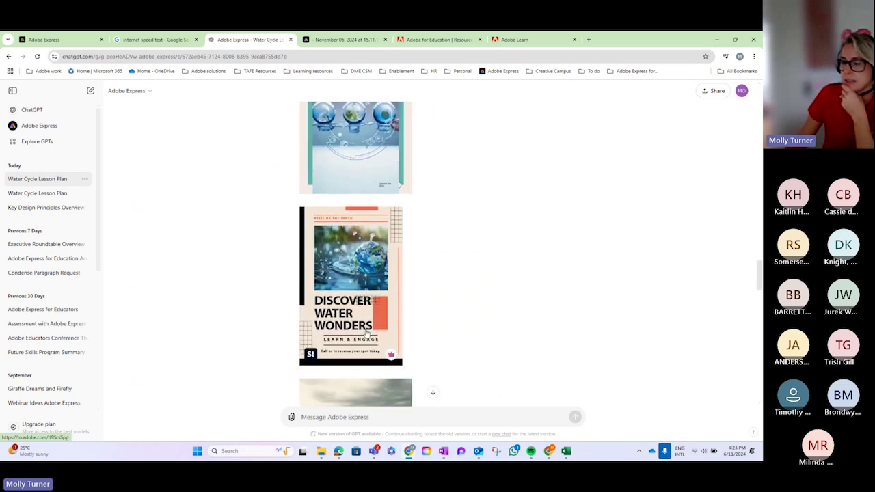
pyautogui.scroll(-4, 367, 333)
pyautogui.scroll(4, 366, 332)
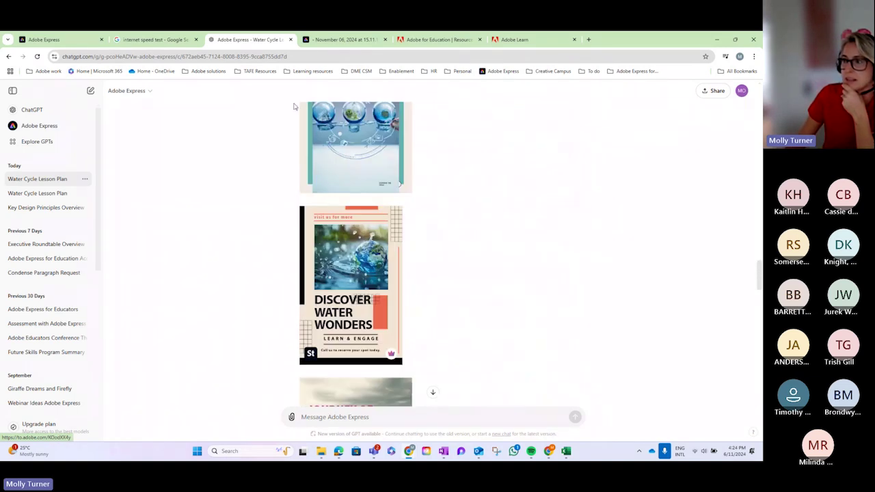
# Step: Switch to the open Adobe Express water cycle design and add the Forms of Water template to it as a page
pyautogui.click(314, 40)
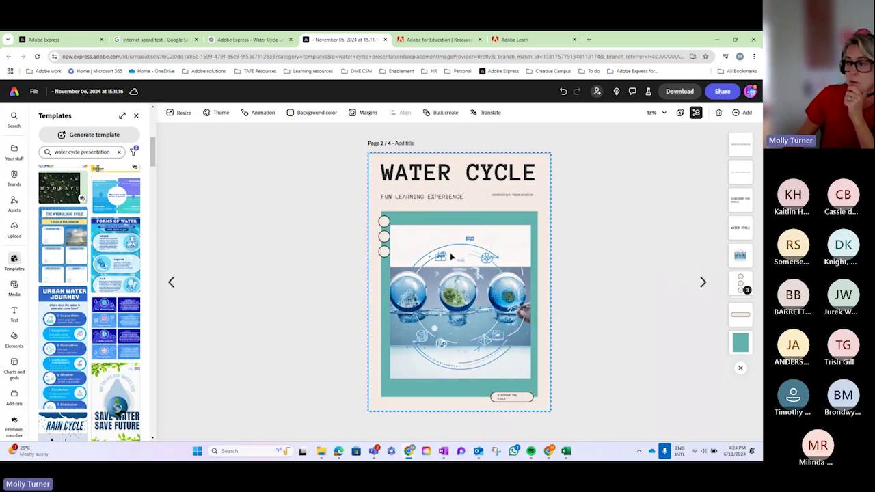
pyautogui.click(703, 282)
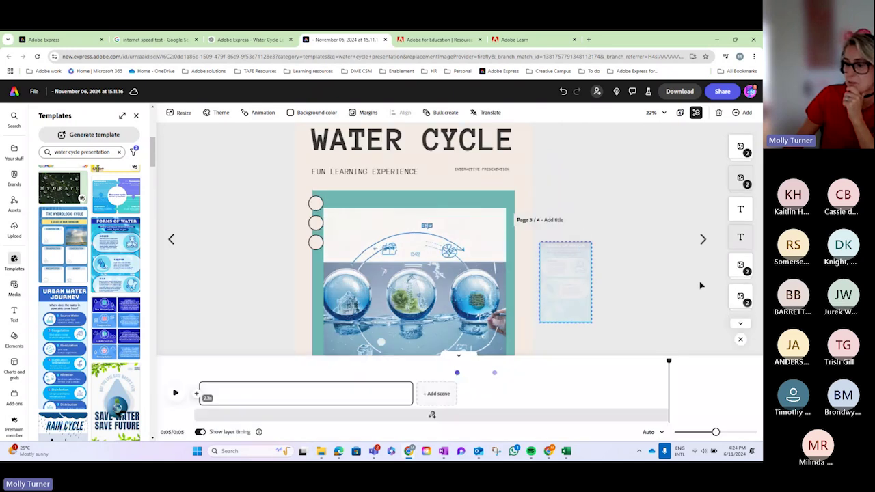
pyautogui.click(170, 239)
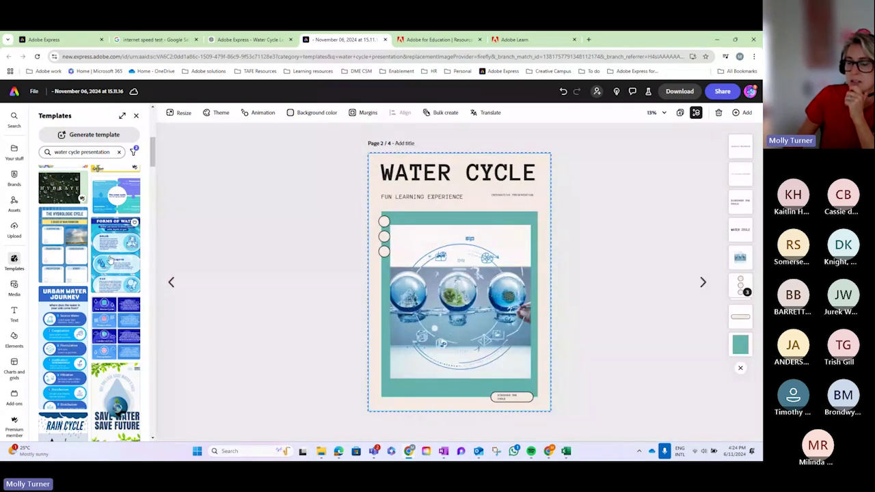
pyautogui.click(109, 260)
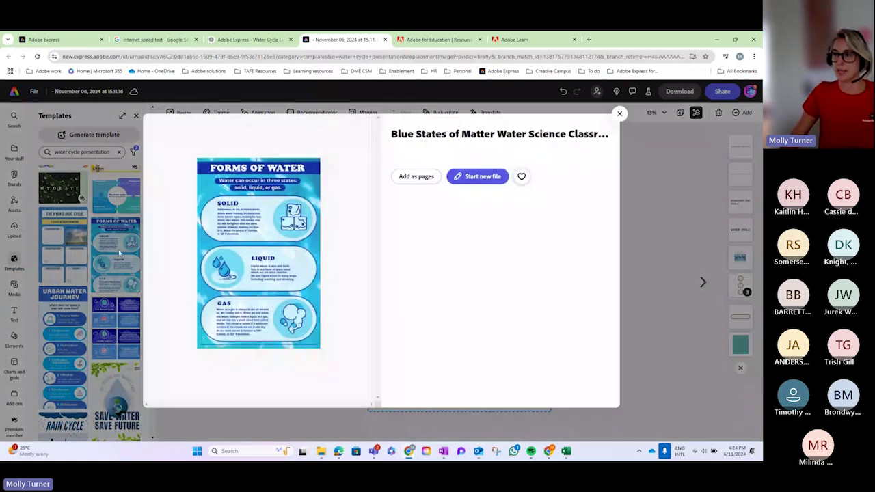
pyautogui.click(414, 177)
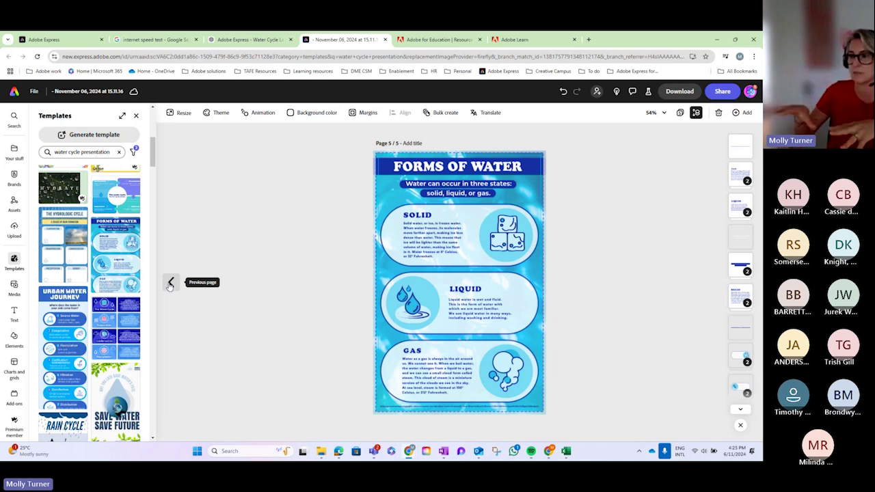
# Step: Look through pages 2 to 5 of the design, returning the page 3 timeline to its start
pyautogui.click(170, 282)
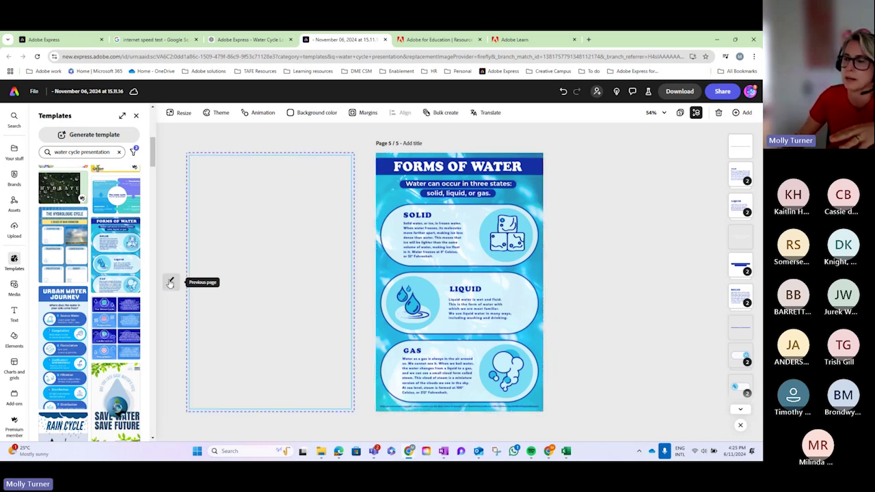
pyautogui.click(170, 239)
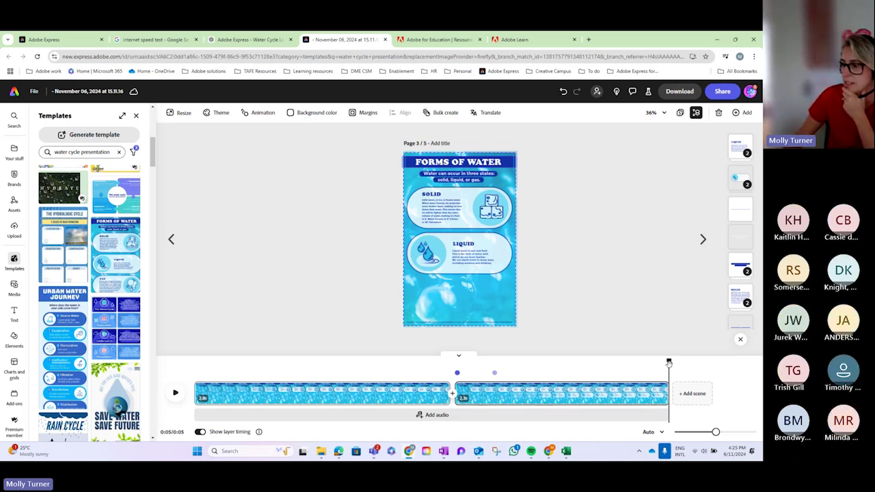
pyautogui.moveTo(651, 364); pyautogui.dragTo(194, 364)
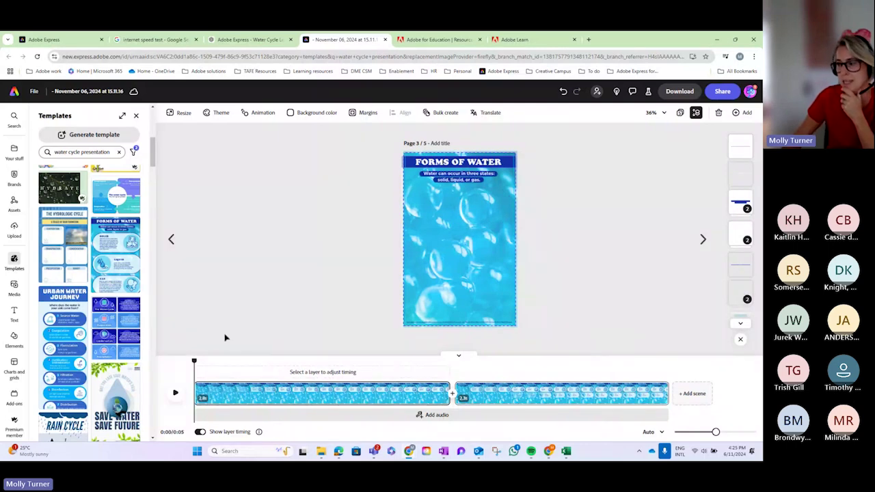
pyautogui.click(171, 241)
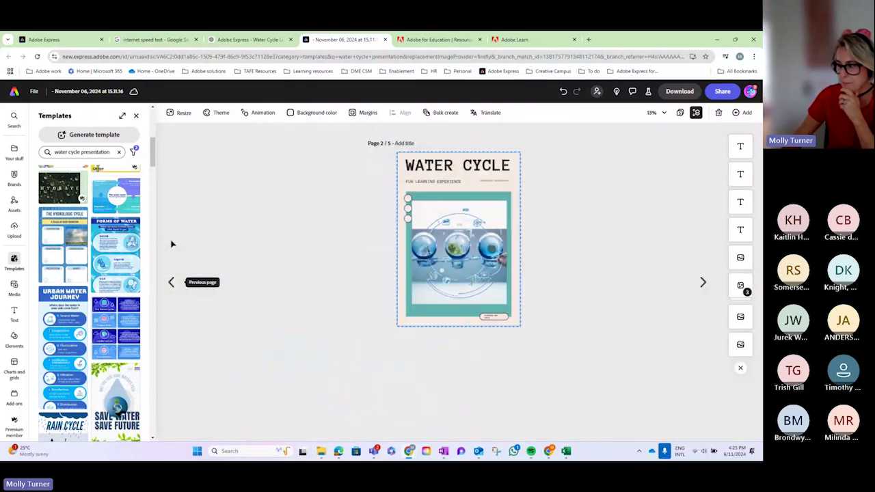
pyautogui.click(706, 284)
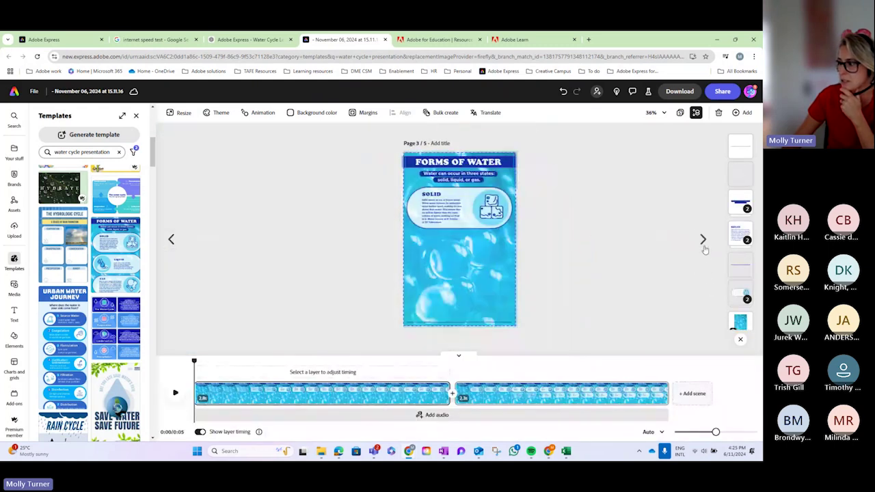
pyautogui.click(703, 243)
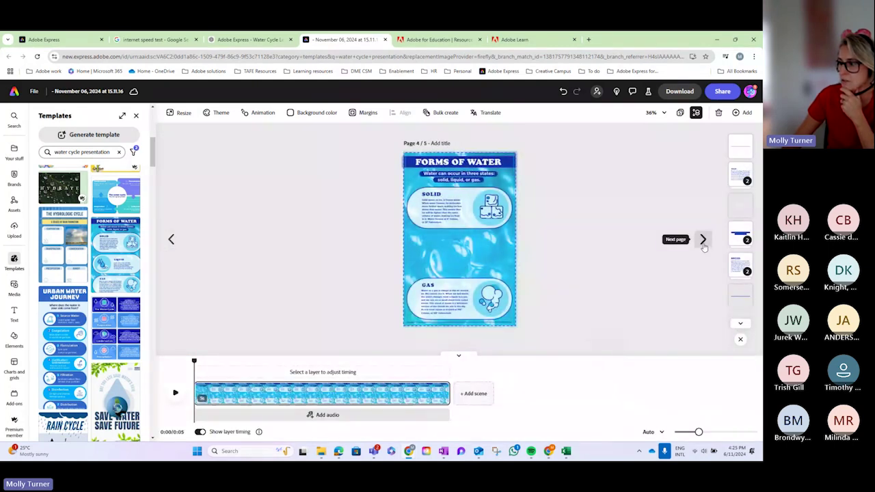
pyautogui.click(704, 242)
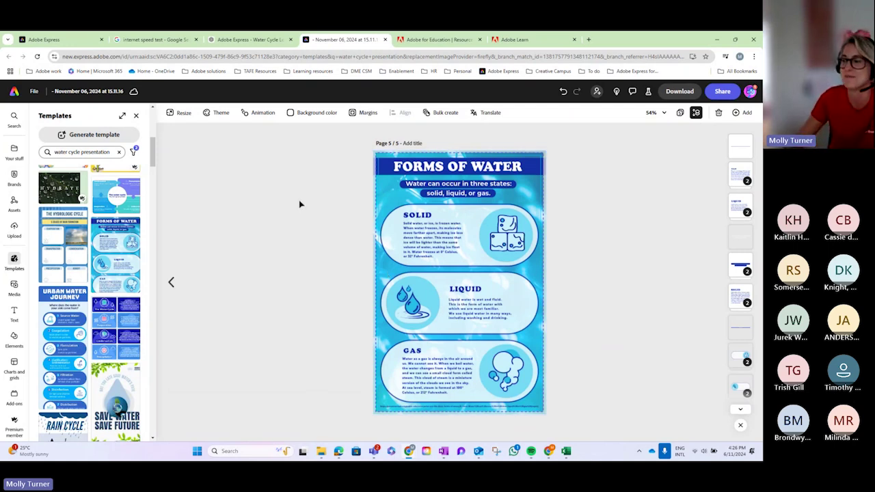
# Step: Delete page 4, the animated Forms of Water page showing only the Solid and Gas sections
pyautogui.click(171, 284)
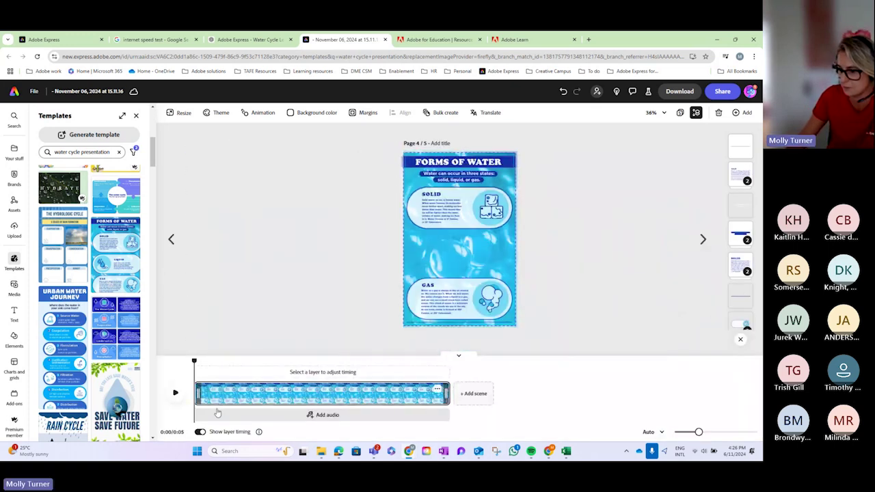
pyautogui.click(717, 114)
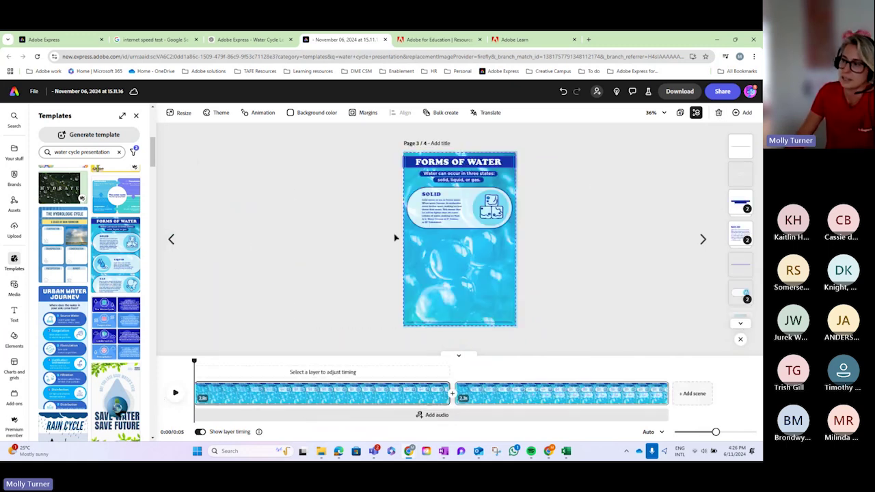
# Step: Set the personality of the Solid group's Drift animation on page 3 to Smooth and play the page's animation
pyautogui.click(428, 213)
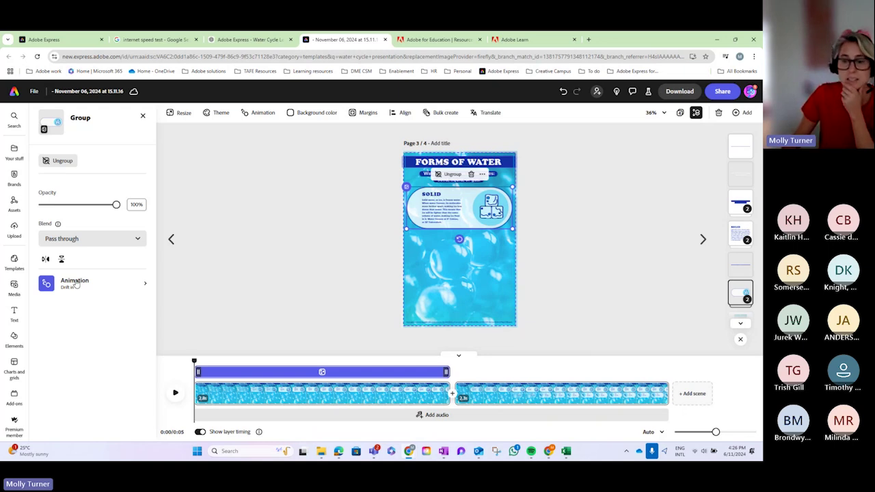
pyautogui.click(75, 283)
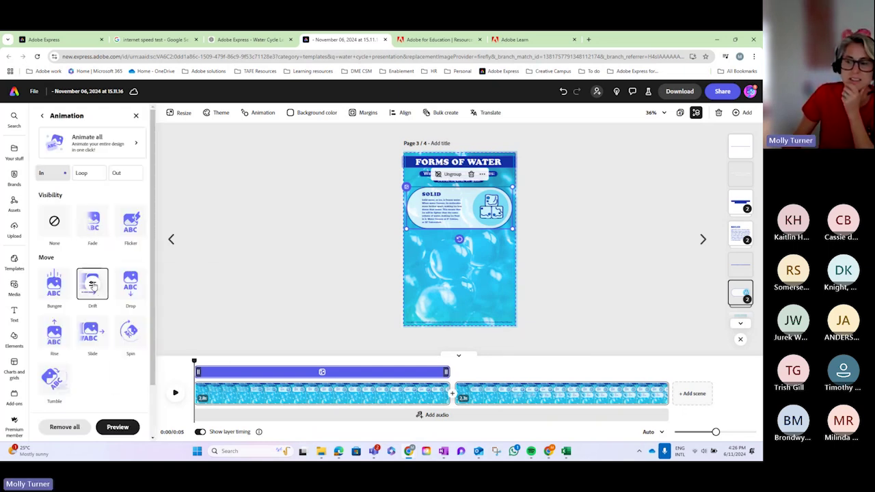
pyautogui.click(94, 285)
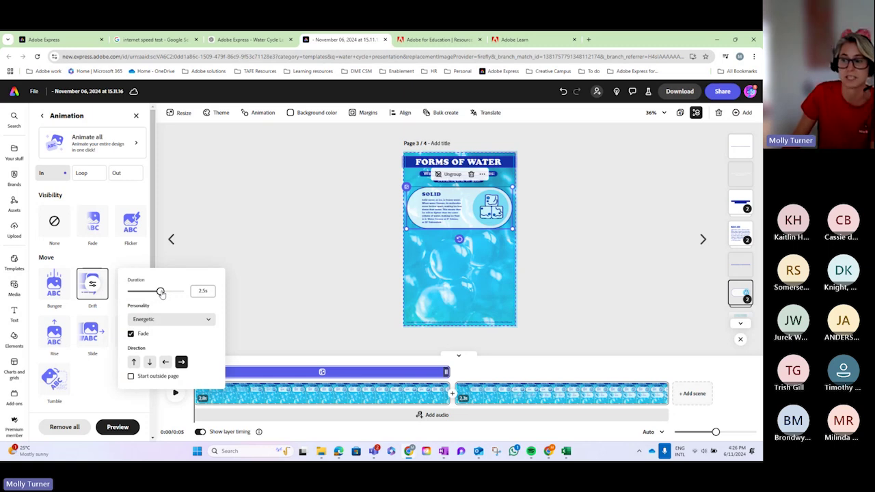
pyautogui.click(165, 319)
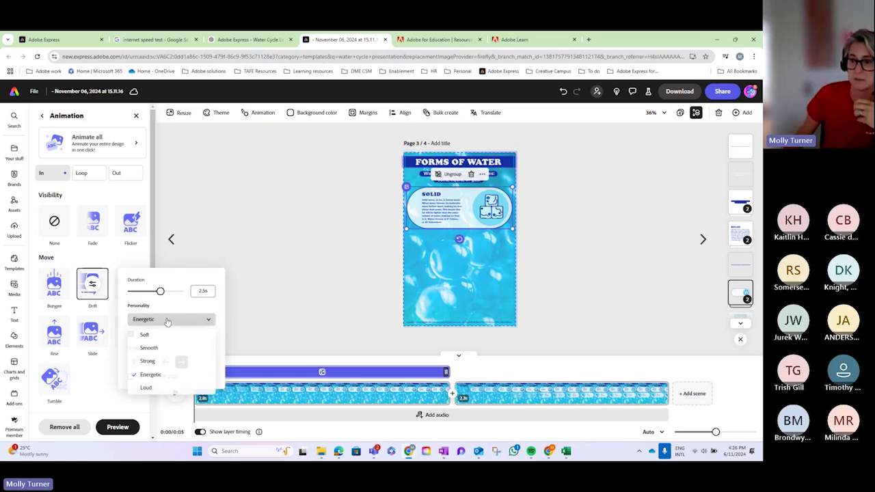
pyautogui.click(160, 348)
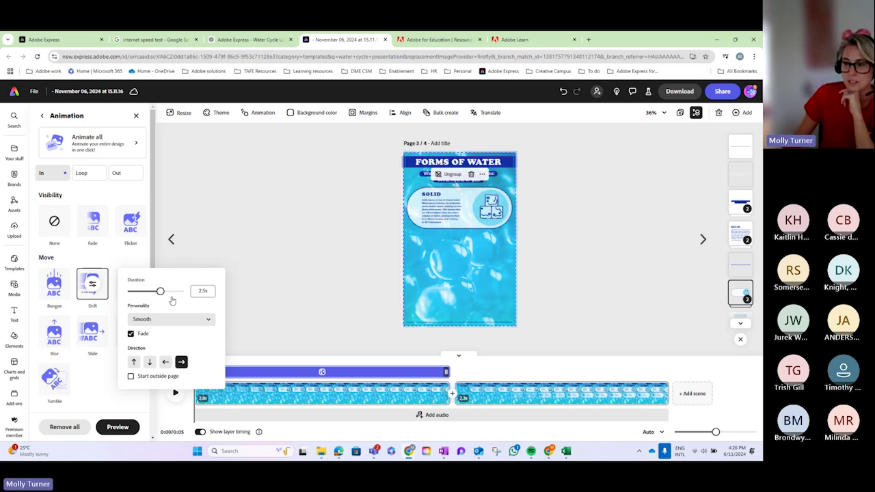
pyautogui.click(175, 395)
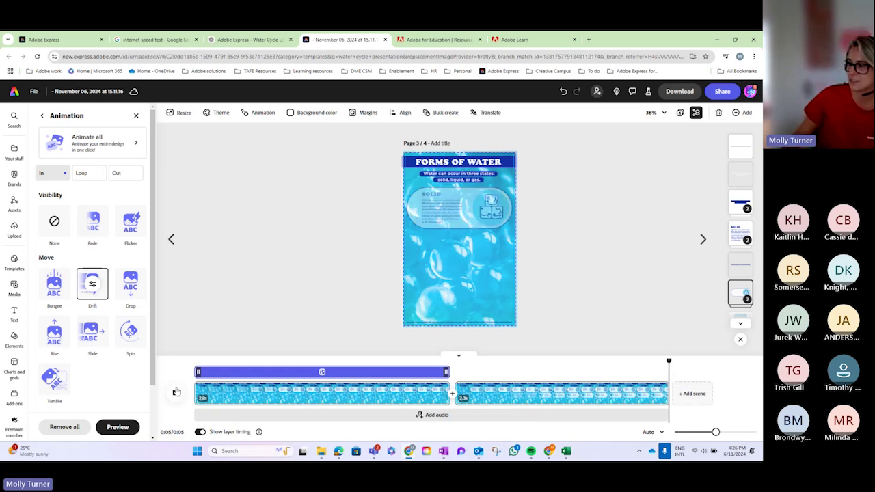
pyautogui.click(521, 373)
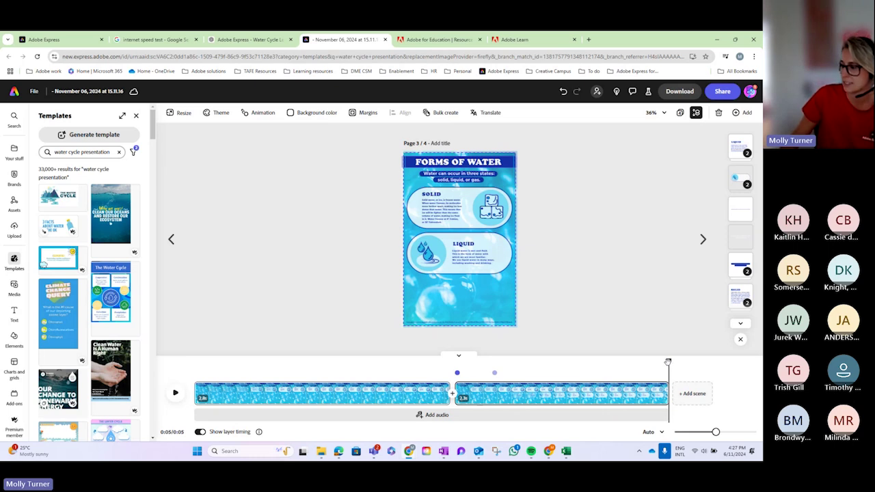
# Step: Rewind the page 3 animation and delete the first of its two scenes from the timeline
pyautogui.moveTo(667, 362); pyautogui.dragTo(456, 372)
pyautogui.click(436, 399)
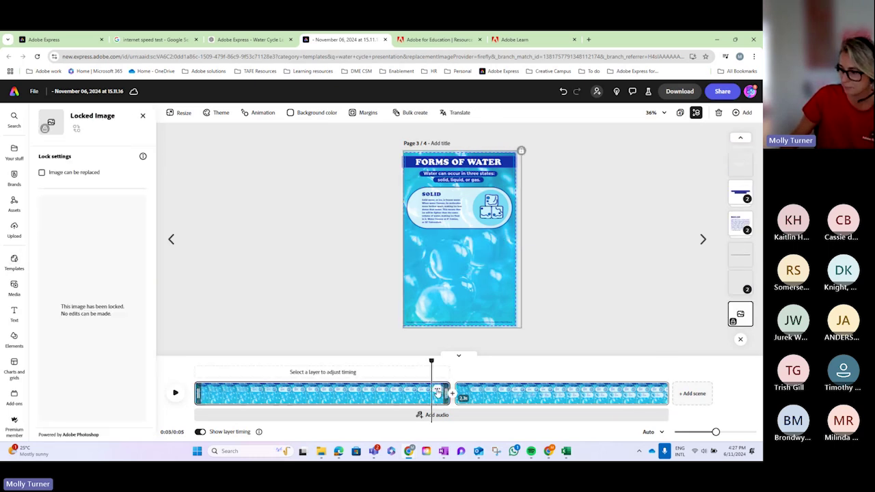
pyautogui.rightClick(437, 391)
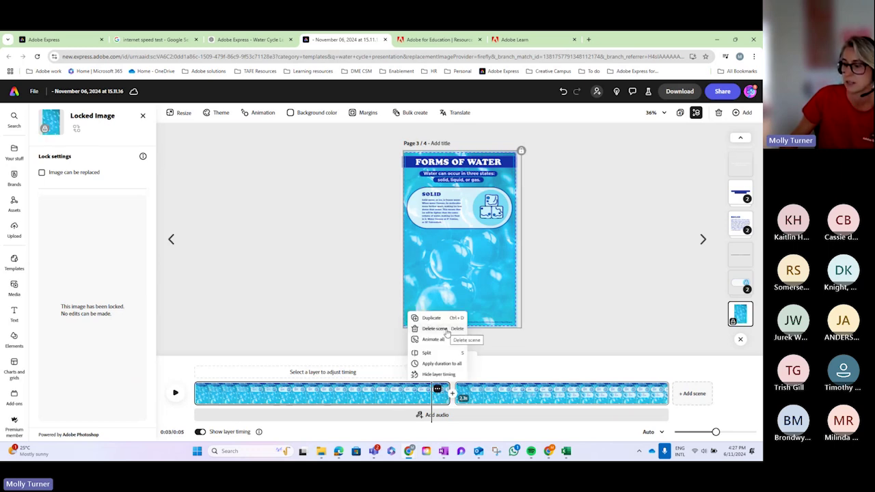
pyautogui.click(446, 329)
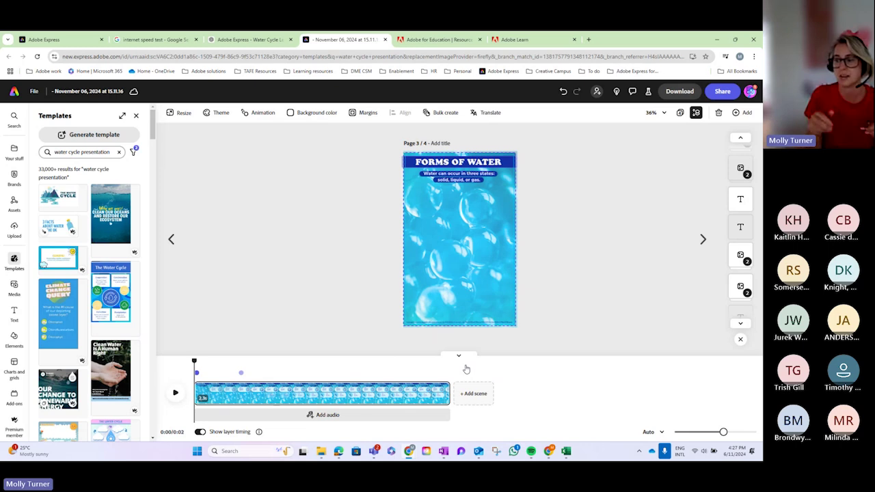
# Step: Add a second scene to the page 3 timeline and preview the beginning of it
pyautogui.click(436, 392)
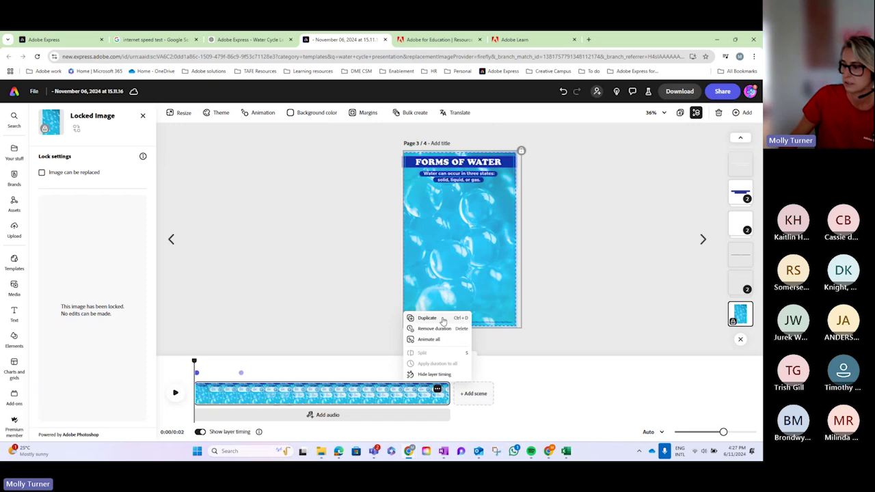
pyautogui.click(456, 332)
pyautogui.click(473, 394)
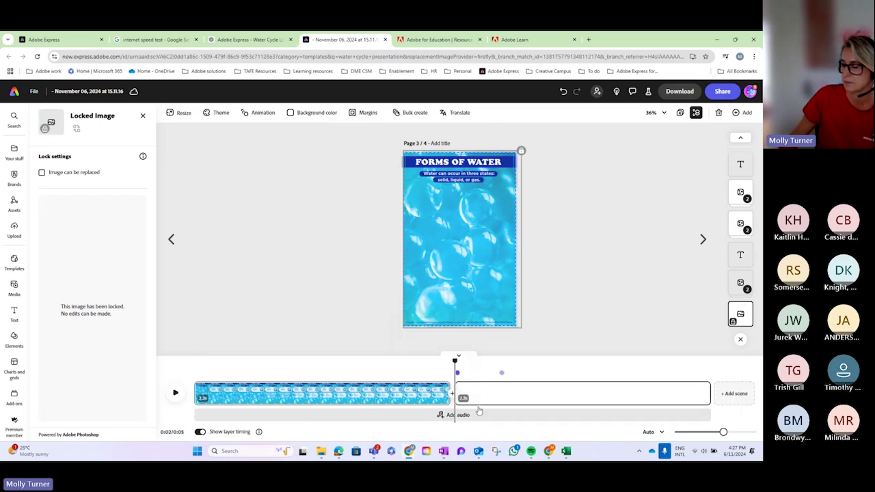
pyautogui.click(477, 397)
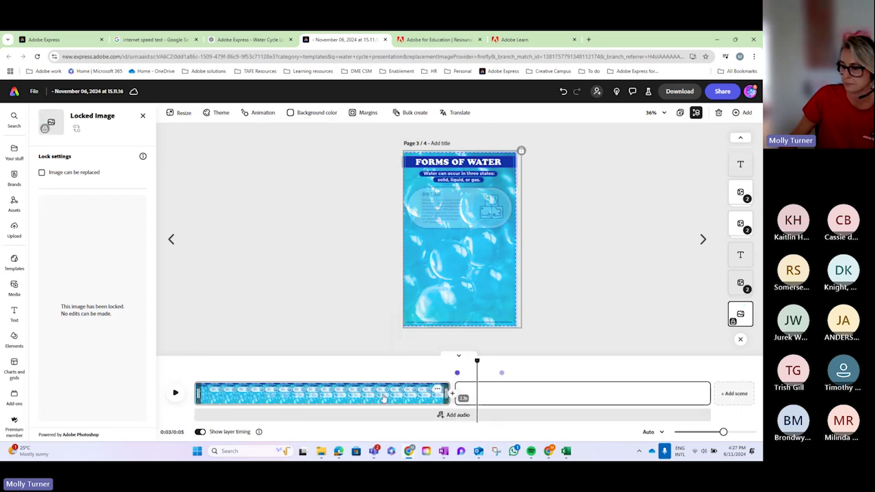
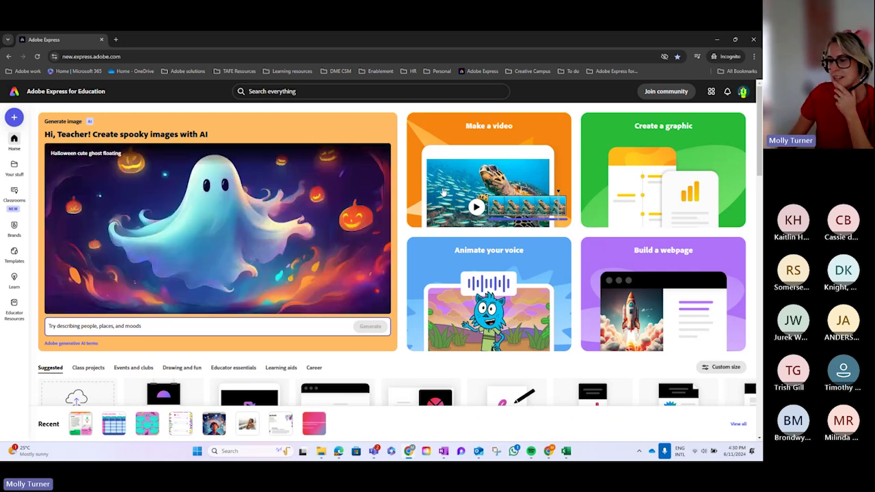
# Step: From the Adobe Express for Education home page, open the guided activity "Design and animate a unique generative AI creature" and hide the search pane
pyautogui.scroll(-2, 444, 202)
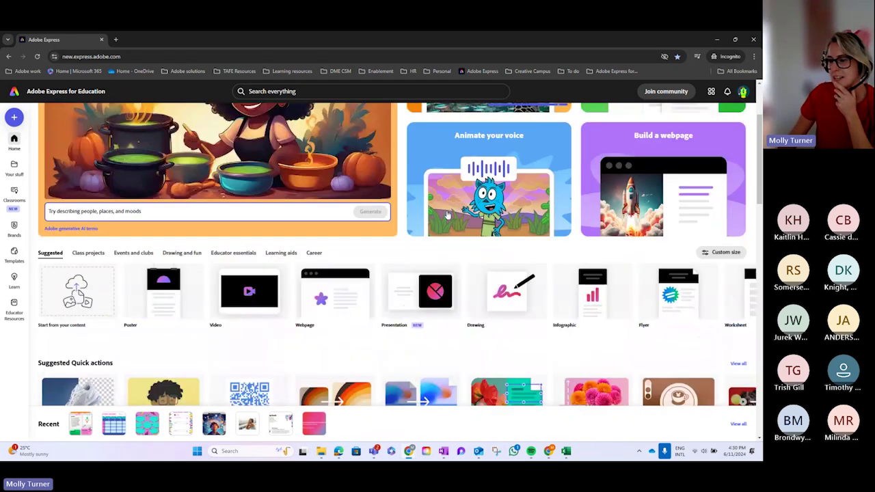
pyautogui.scroll(-1, 447, 214)
pyautogui.scroll(-4, 447, 214)
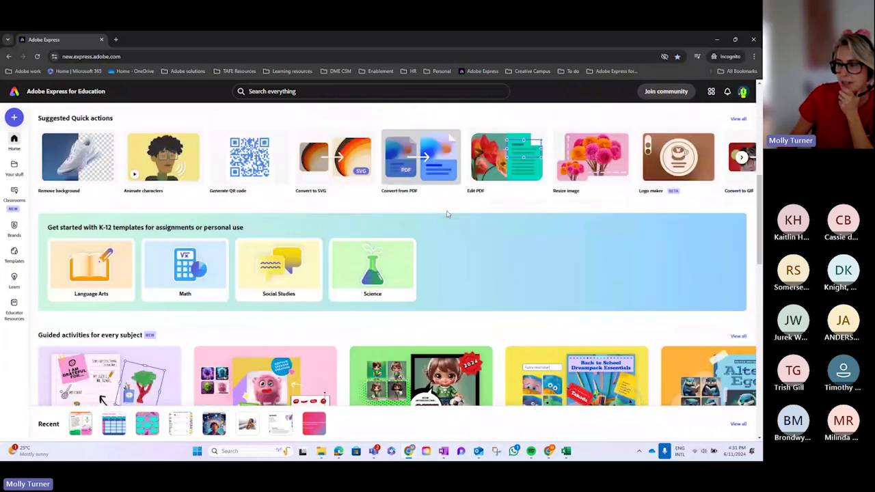
pyautogui.scroll(-3, 447, 215)
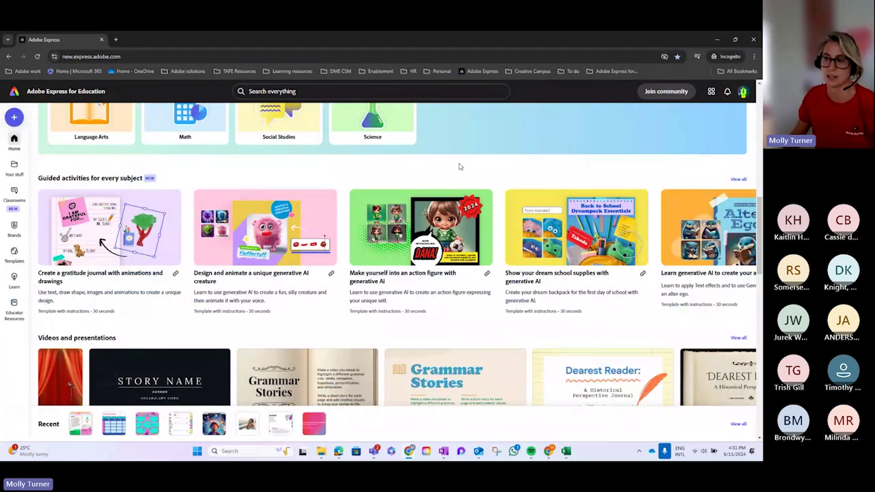
pyautogui.click(260, 244)
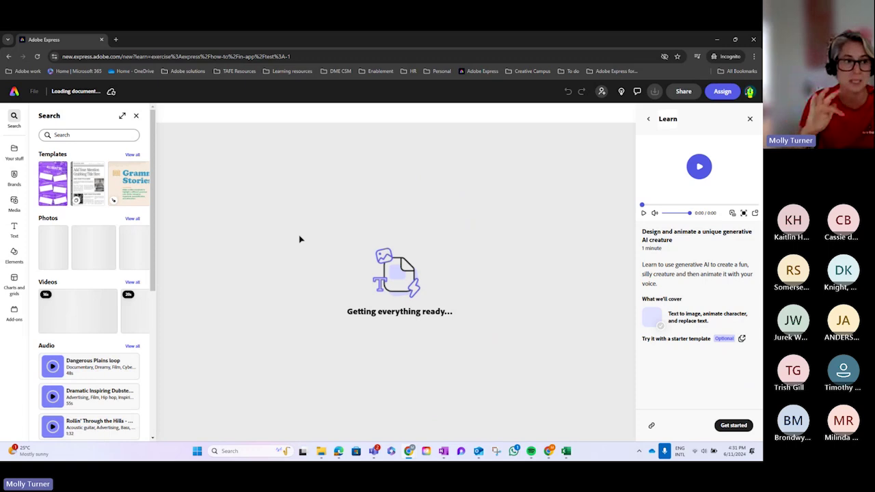
pyautogui.click(137, 117)
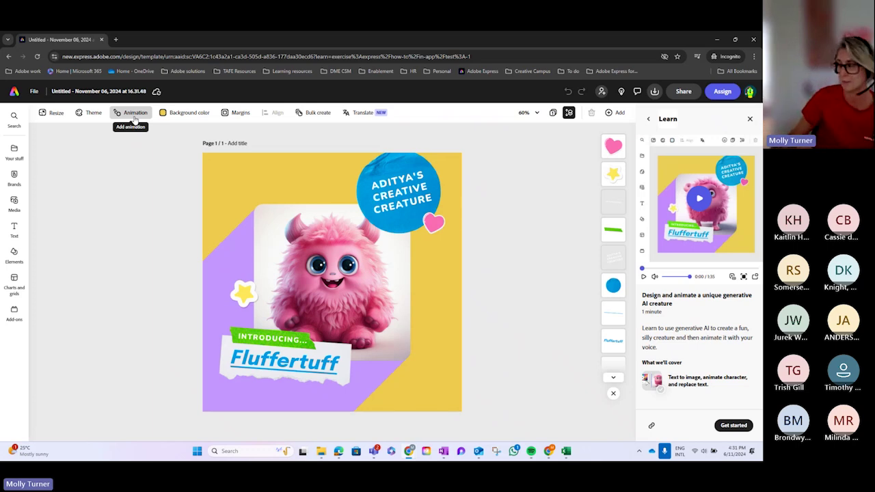
# Step: Play the start of the activity's tutorial video, pause it and skip ahead to 0:29
pyautogui.click(643, 277)
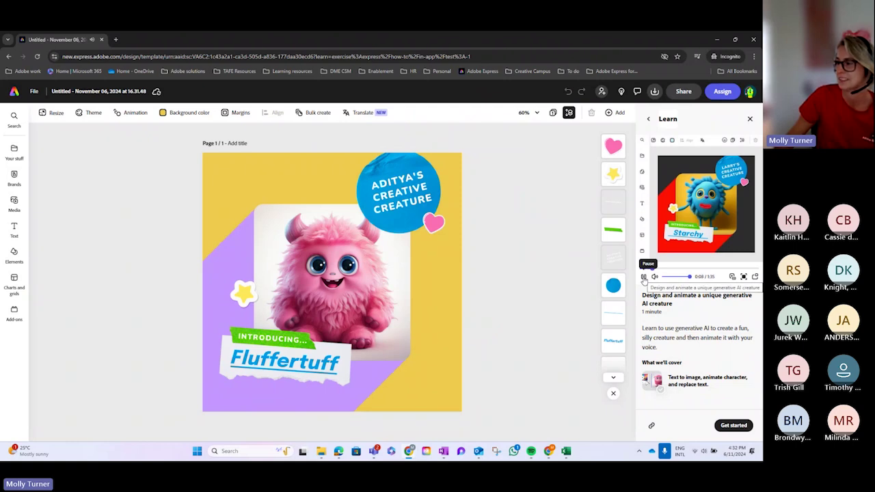
pyautogui.click(644, 277)
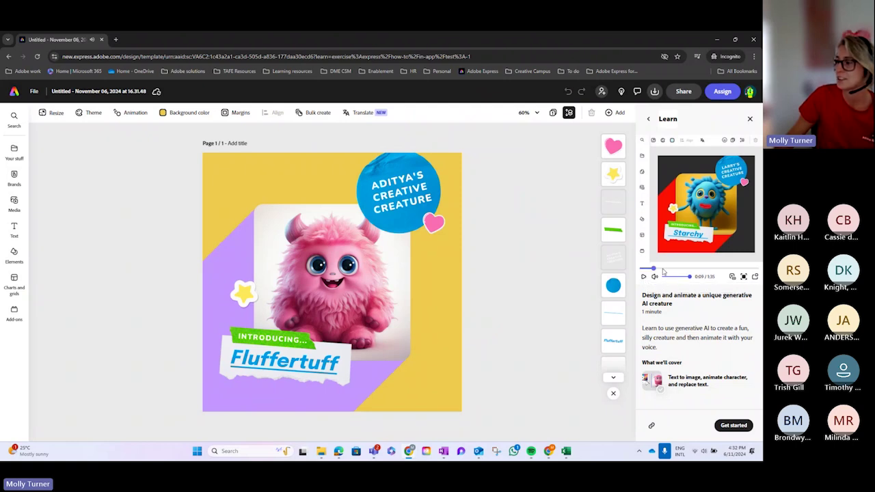
pyautogui.click(662, 268)
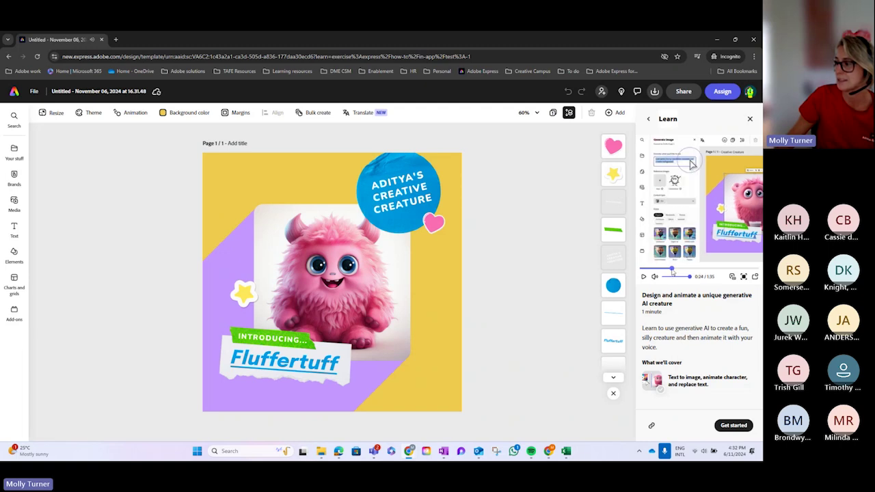
pyautogui.click(677, 268)
pyautogui.click(678, 270)
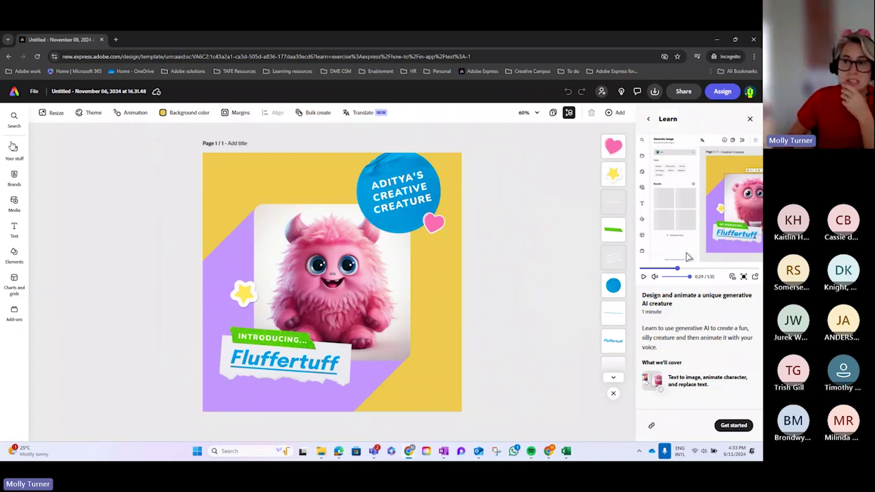
# Step: Return to the Adobe Express home page and view the full set of guided activities for every subject
pyautogui.click(13, 92)
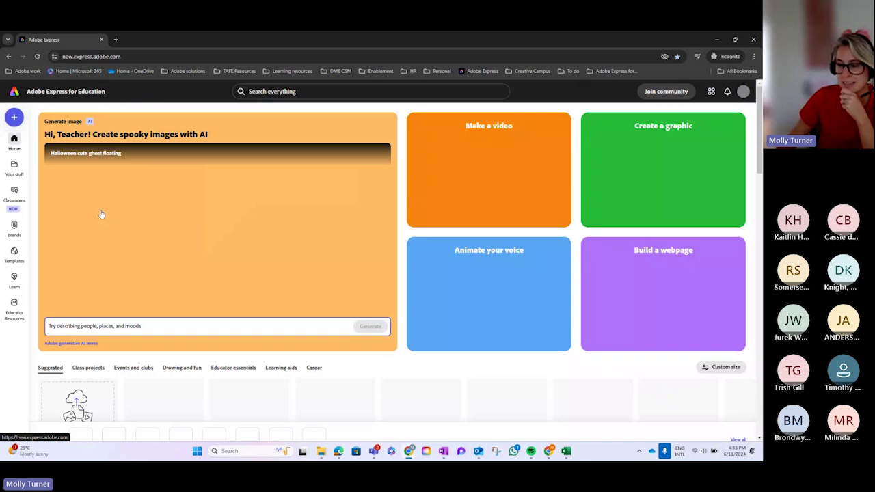
pyautogui.scroll(-6, 209, 274)
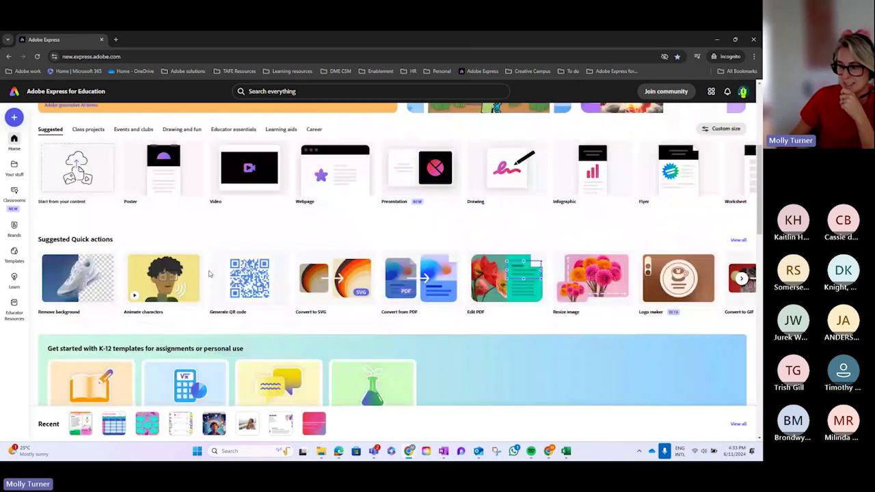
pyautogui.scroll(-1, 209, 273)
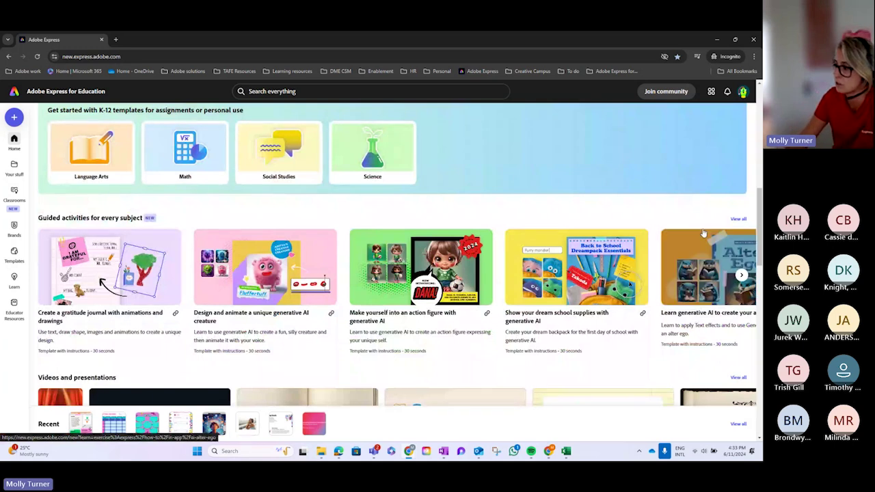
pyautogui.click(736, 220)
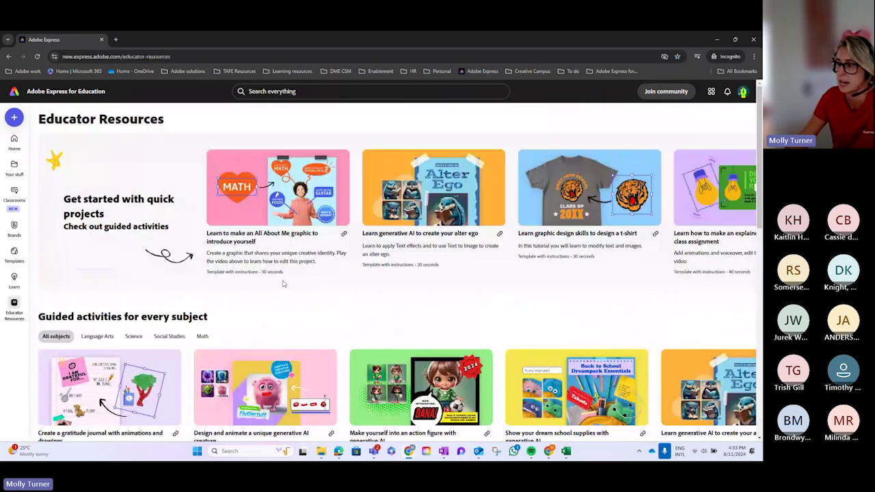
# Step: Browse the guided activities for every subject on the Educator Resources page, including the next set of activities
pyautogui.scroll(-2, 284, 283)
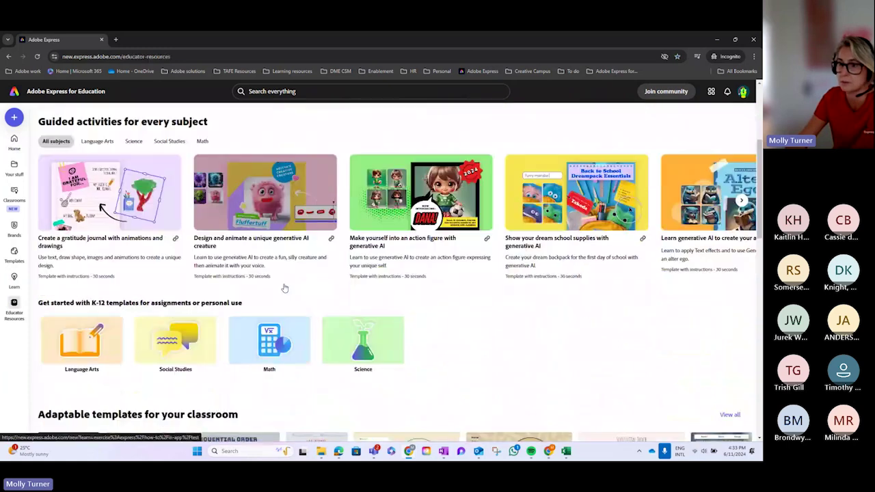
pyautogui.scroll(1, 284, 289)
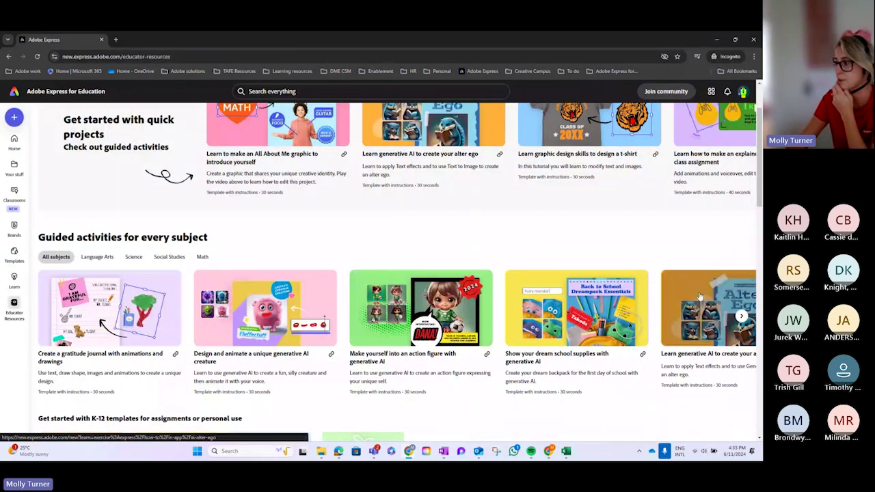
pyautogui.click(741, 315)
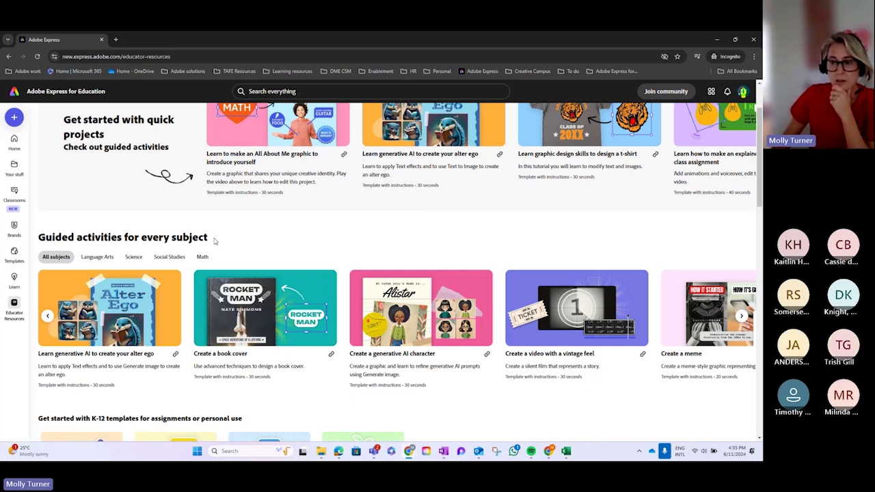
pyautogui.scroll(2, 215, 241)
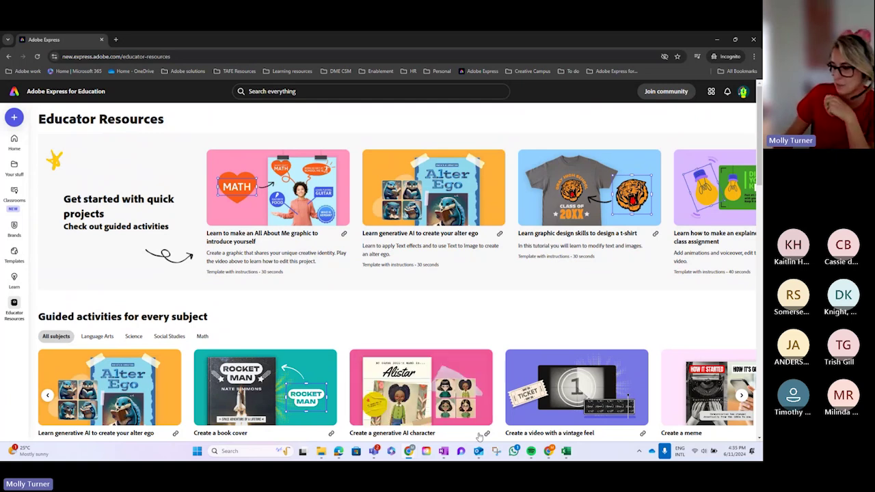
# Step: Switch to the Adobe Education Exchange professional learning page and look over its live learning and self-paced courses
pyautogui.moveTo(410, 459)
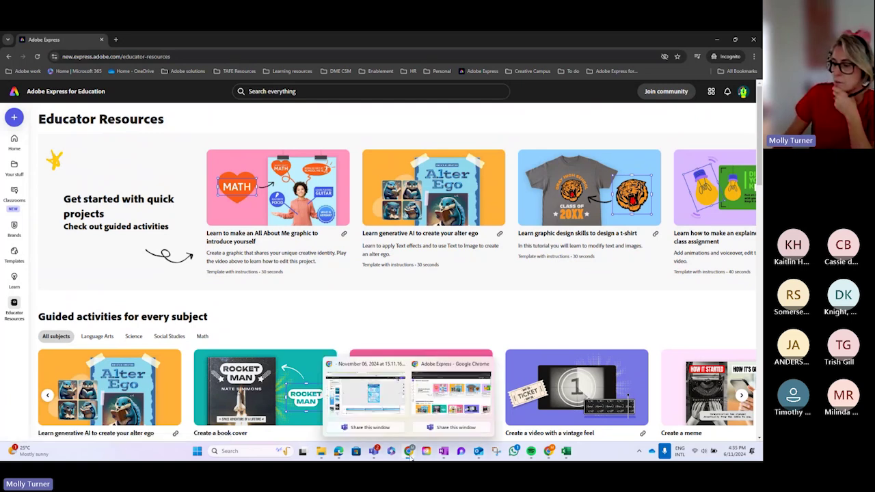
pyautogui.click(393, 400)
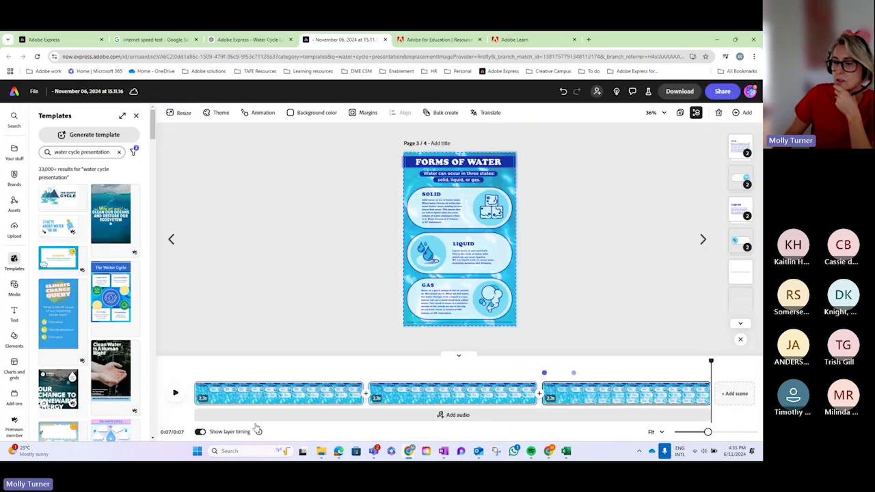
pyautogui.moveTo(0, 61); pyautogui.dragTo(523, 30)
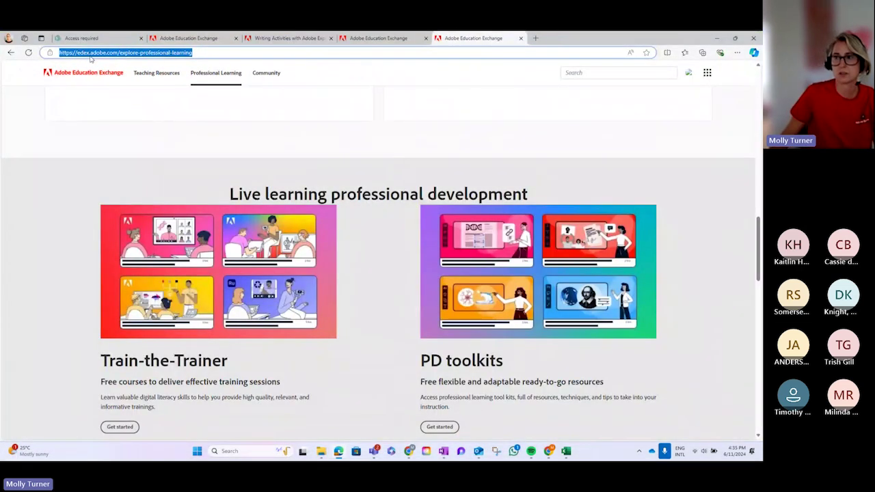
pyautogui.scroll(1, 126, 186)
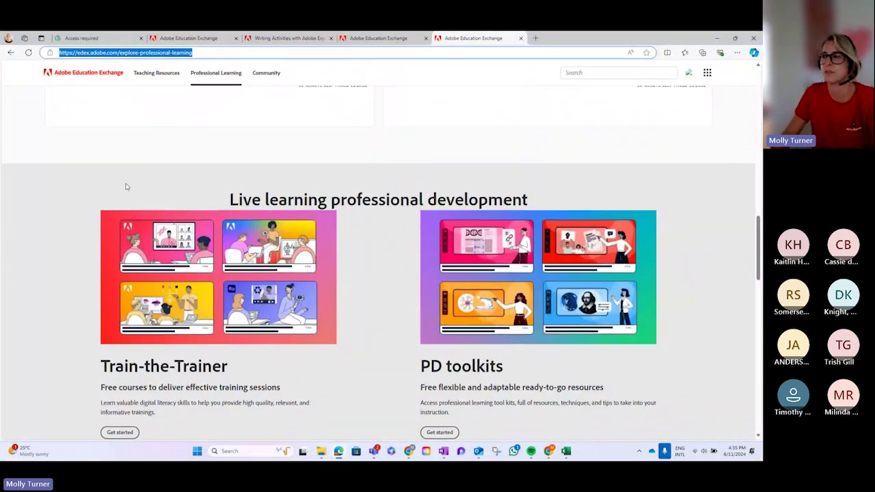
pyautogui.scroll(2, 126, 187)
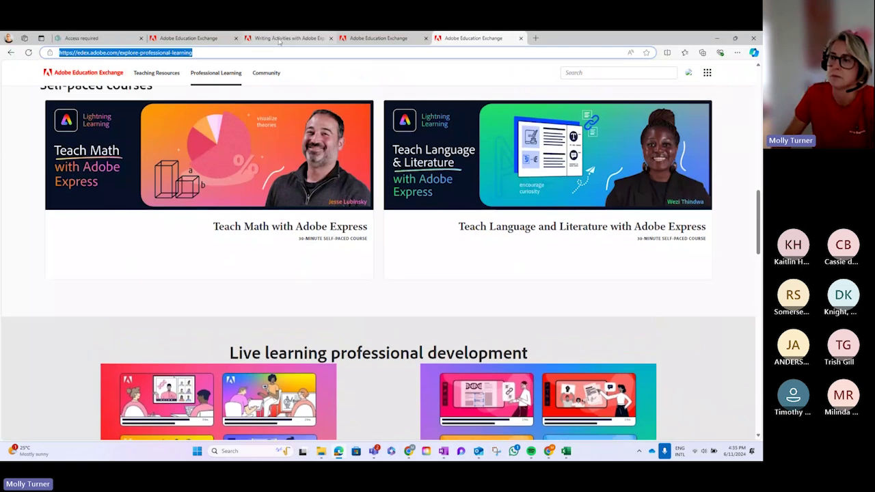
# Step: In the Adobe Education Exchange Creative Challenge Collection, open the challenge "Your AI alter-ego" and show its tutorial video
pyautogui.click(279, 39)
pyautogui.click(188, 38)
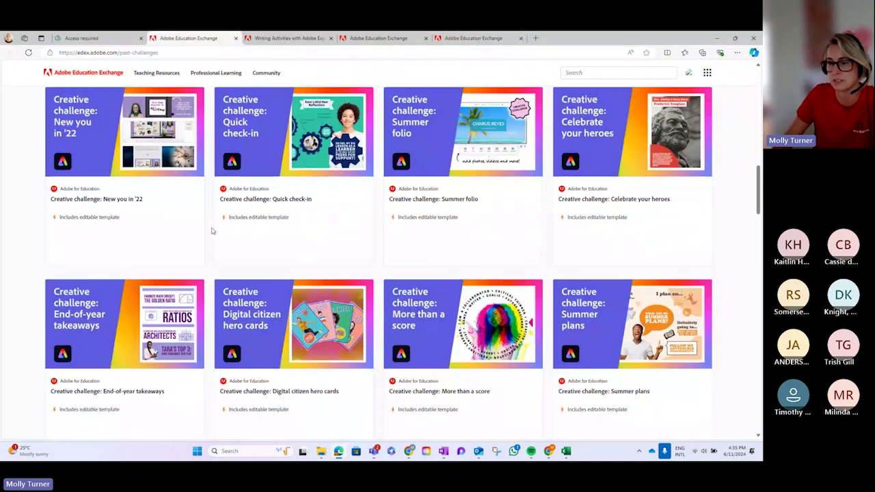
pyautogui.scroll(6, 211, 231)
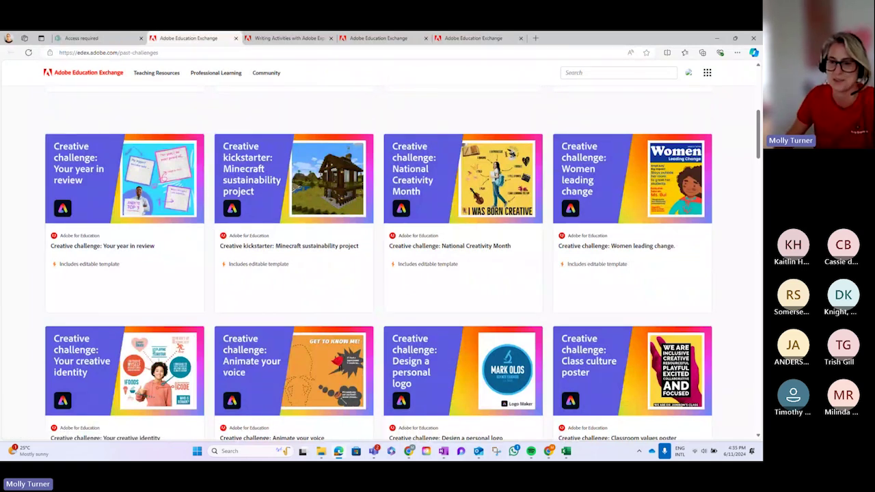
pyautogui.scroll(4, 258, 231)
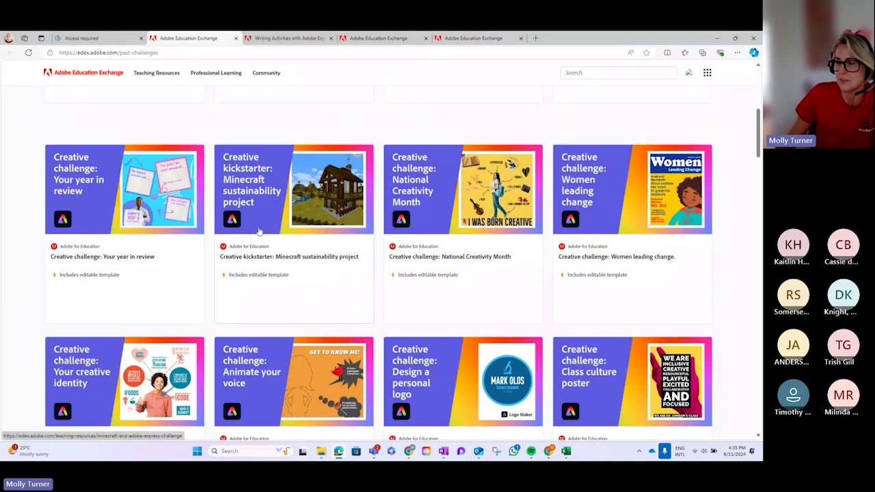
pyautogui.scroll(3, 259, 231)
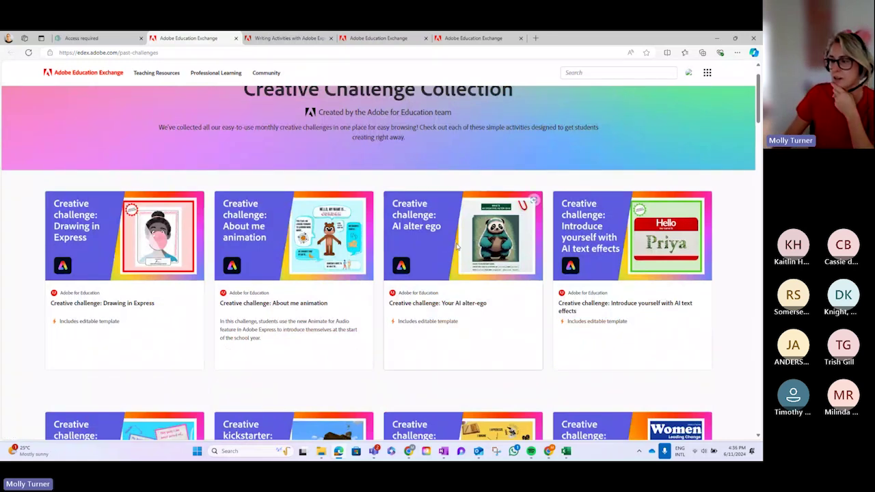
pyautogui.click(480, 241)
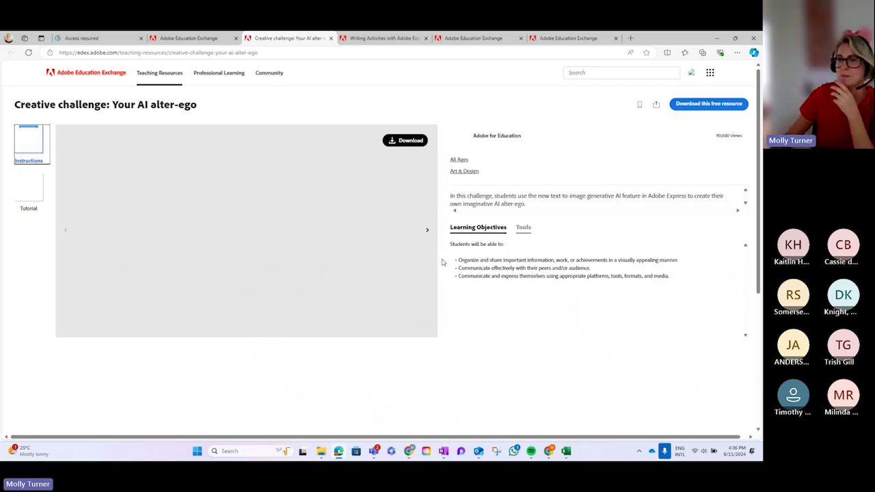
pyautogui.click(27, 193)
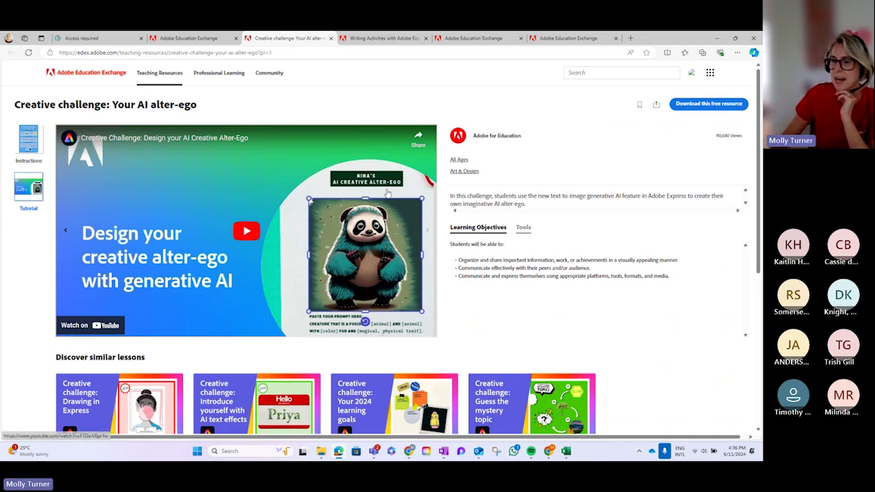
# Step: From the Adobe Express home page, open the recent project "Wednesday Webinar - Express for education" and close its Search panel
pyautogui.click(715, 43)
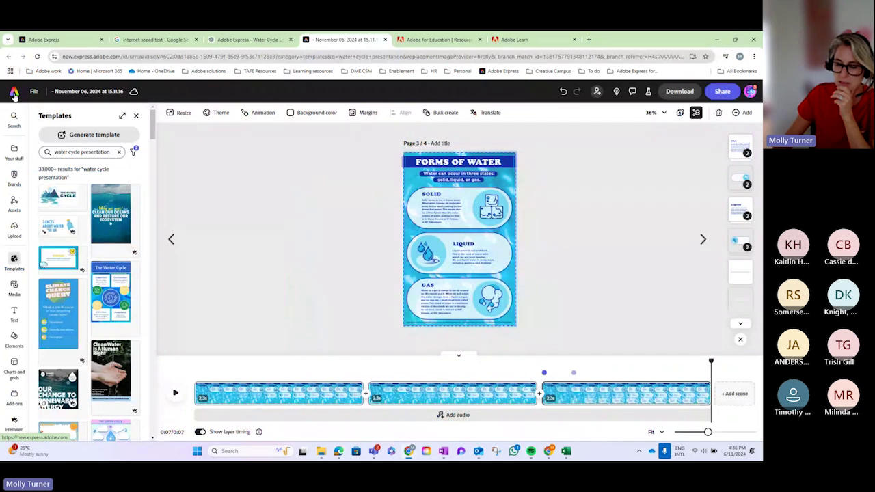
pyautogui.click(68, 40)
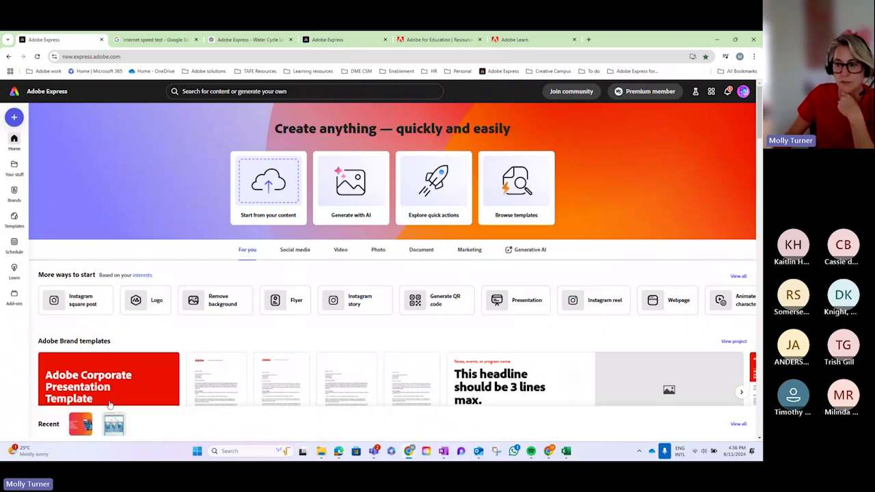
pyautogui.click(80, 425)
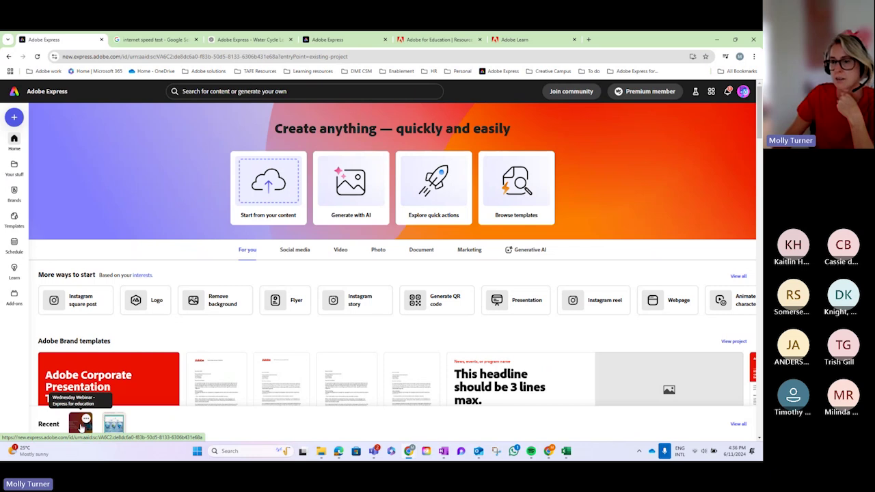
pyautogui.click(80, 423)
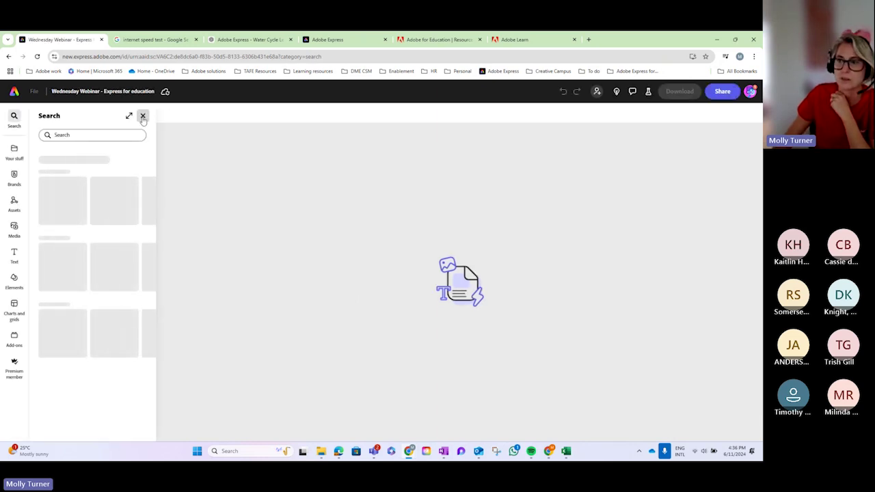
pyautogui.click(142, 118)
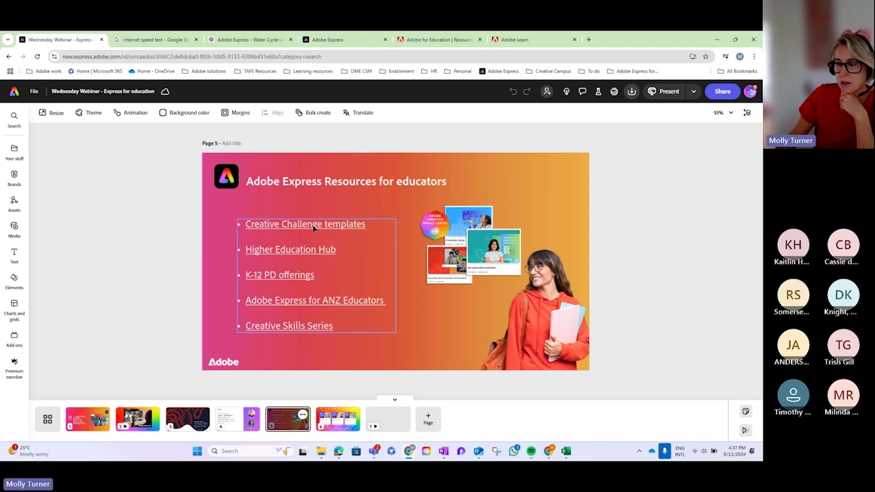
# Step: Present the "Adobe Express Resources for educators" page full screen and open its Higher Education Hub link
pyautogui.click(668, 92)
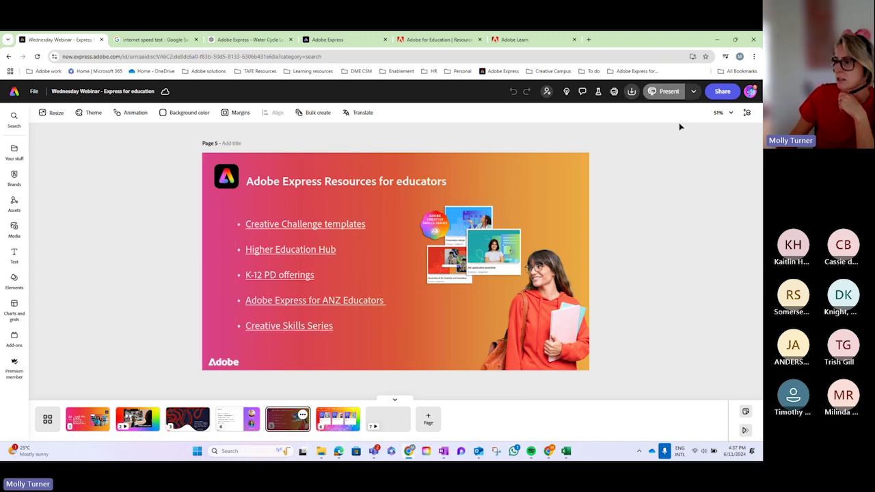
pyautogui.click(355, 422)
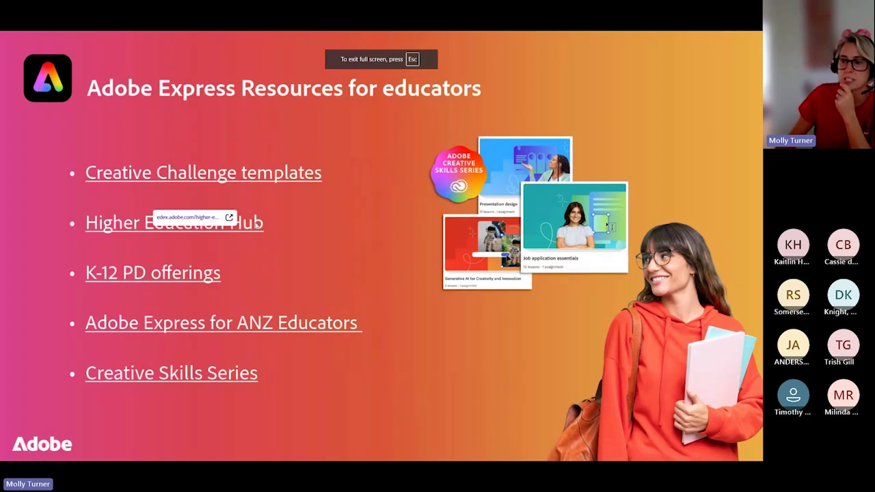
pyautogui.click(265, 222)
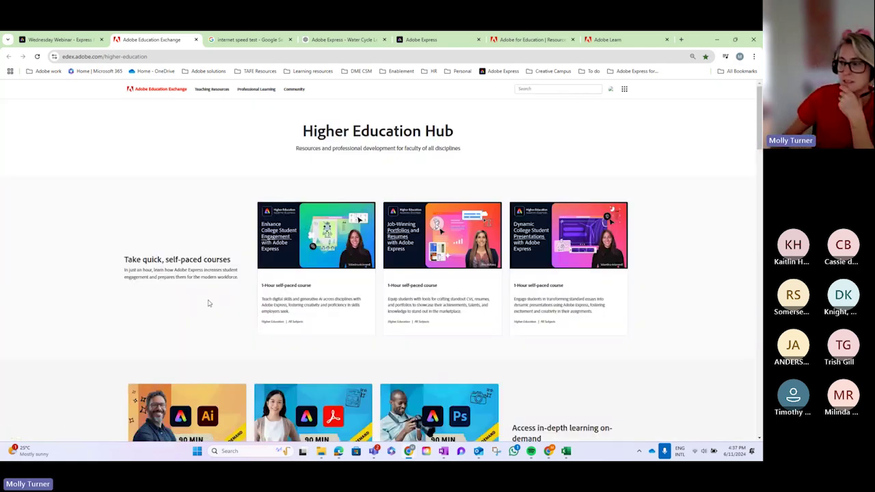
# Step: Look over the Higher Education Hub's courses, on-demand sessions, discipline resources and webinars
pyautogui.scroll(-1, 207, 309)
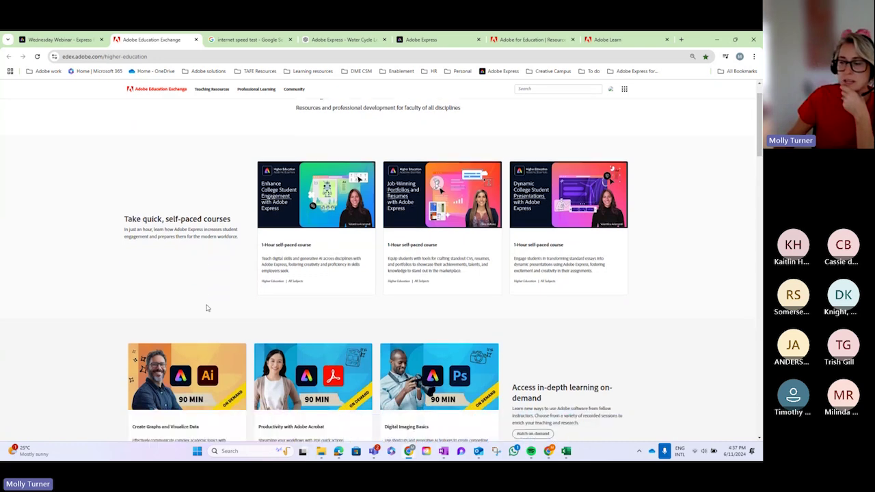
pyautogui.scroll(-3, 207, 308)
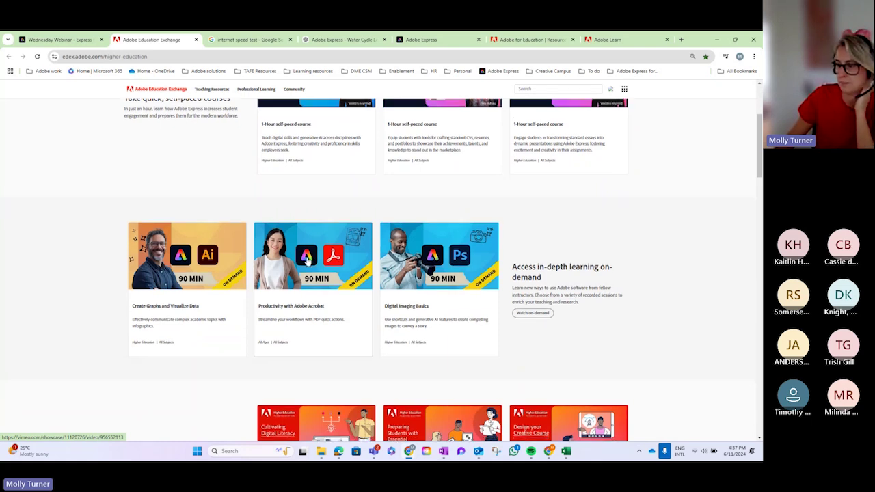
pyautogui.scroll(-2, 307, 260)
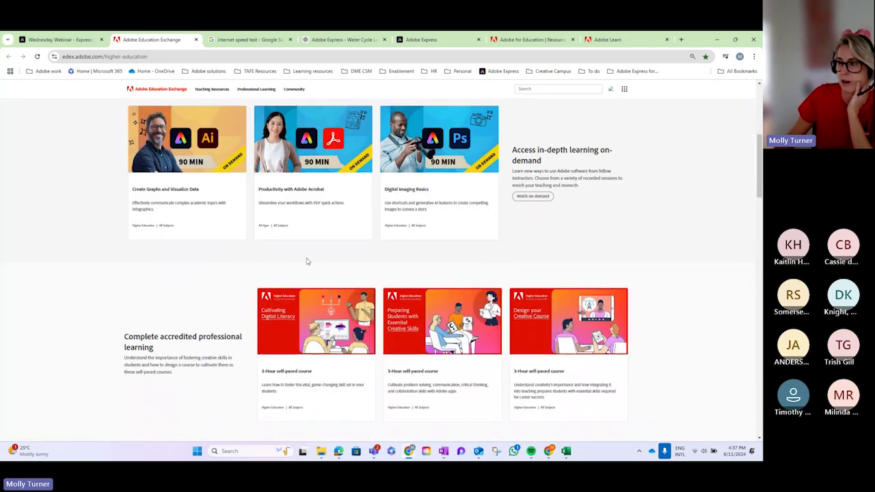
pyautogui.scroll(-4, 307, 261)
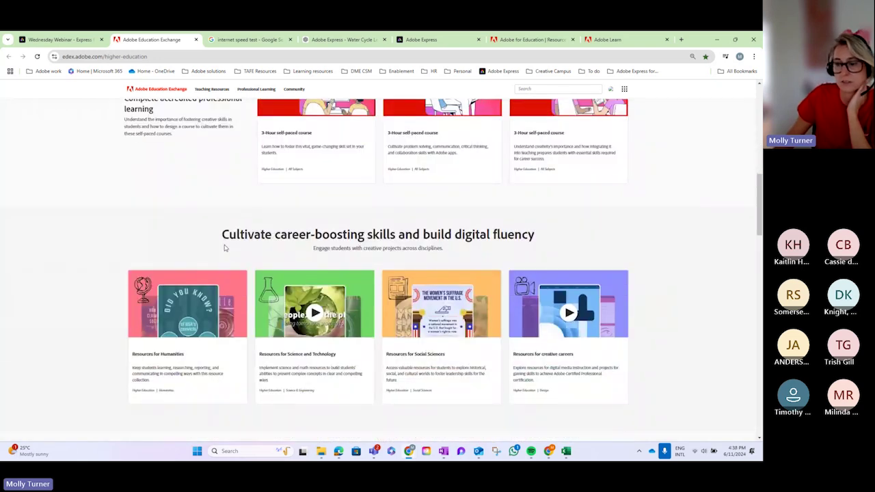
pyautogui.scroll(-2, 225, 251)
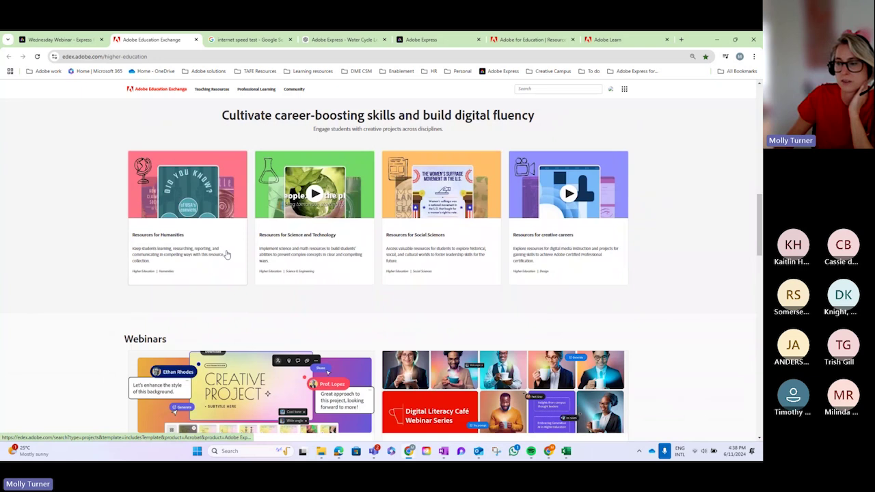
pyautogui.scroll(-3, 225, 254)
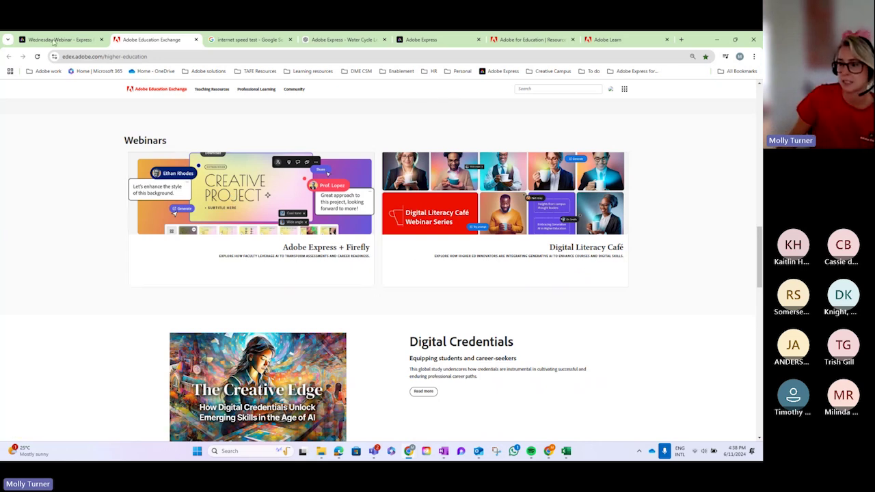
# Step: Return to the presentation, open its K-12 PD offerings link, and look over the professional learning courses, toolkits and student sessions
pyautogui.click(52, 40)
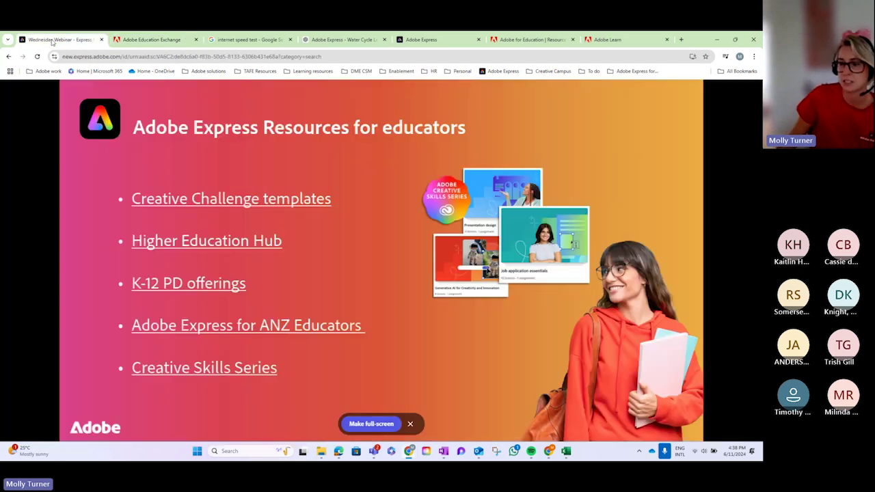
pyautogui.click(197, 279)
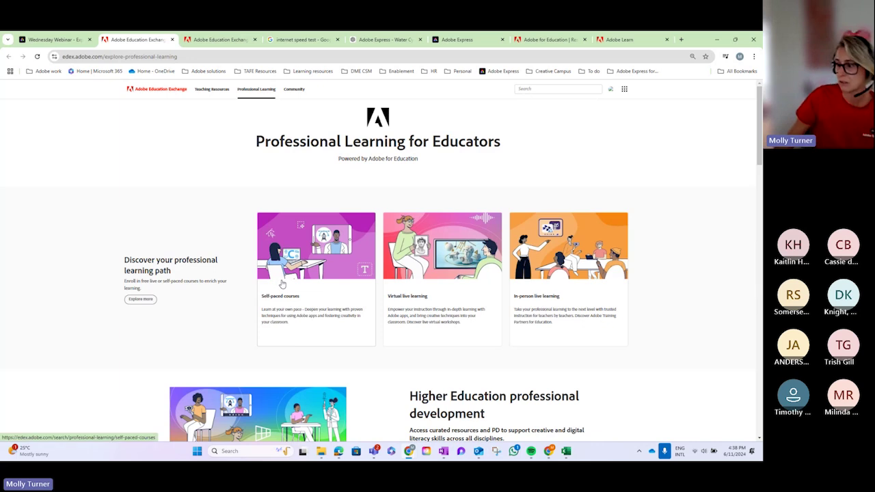
pyautogui.scroll(-1, 281, 284)
pyautogui.scroll(-10, 281, 284)
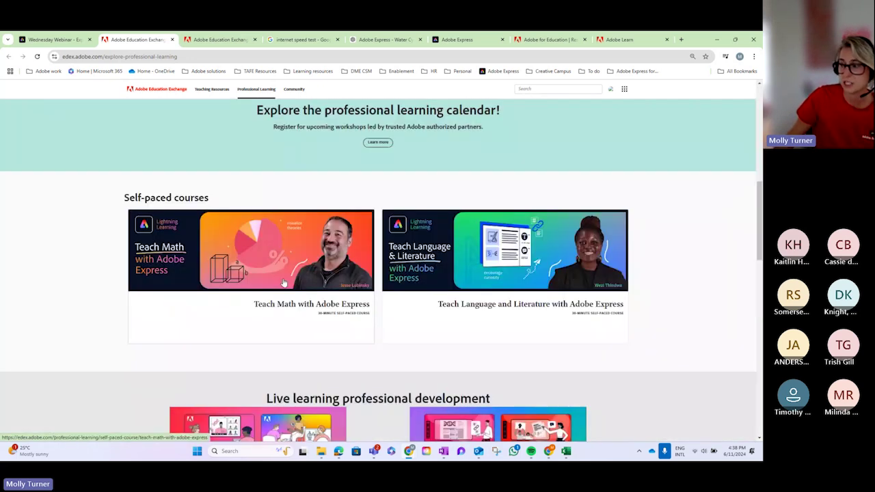
pyautogui.scroll(-2, 283, 282)
pyautogui.scroll(-5, 283, 282)
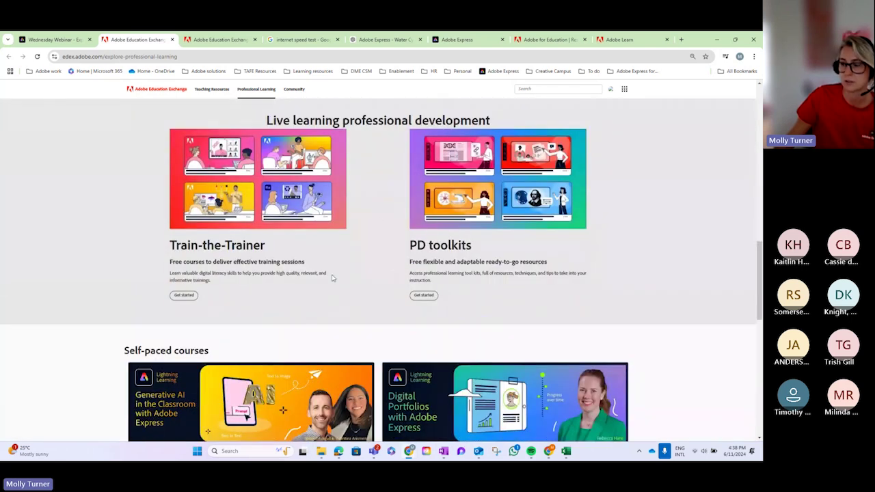
pyautogui.scroll(-2, 334, 277)
pyautogui.scroll(-2, 333, 277)
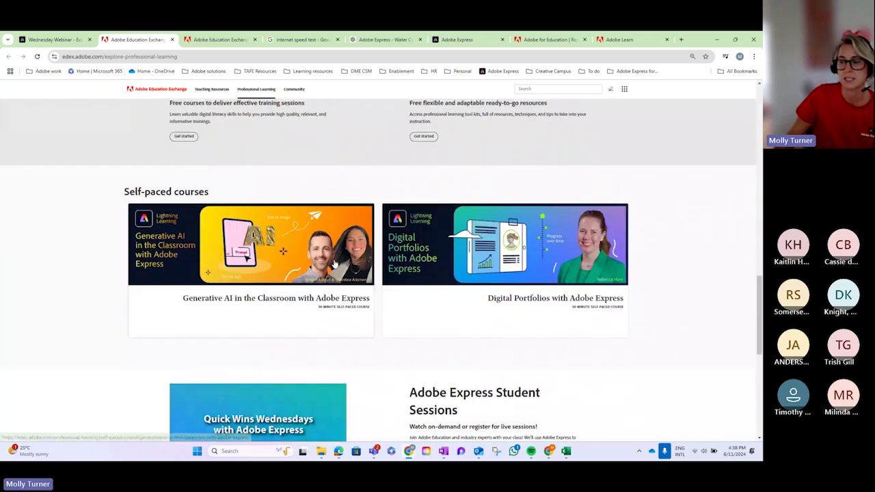
pyautogui.scroll(-2, 334, 267)
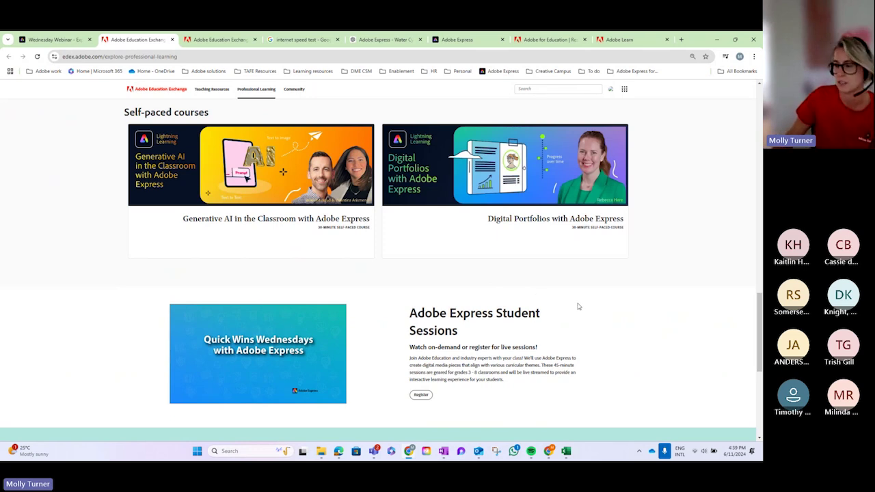
pyautogui.scroll(-2, 578, 306)
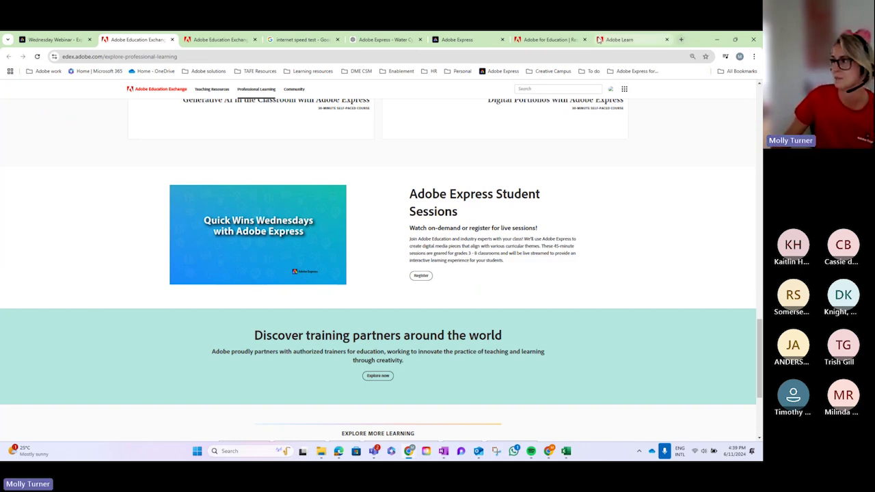
# Step: Switch to the Adobe for Education site and open its K–12 ANZ PL Events page
pyautogui.click(553, 40)
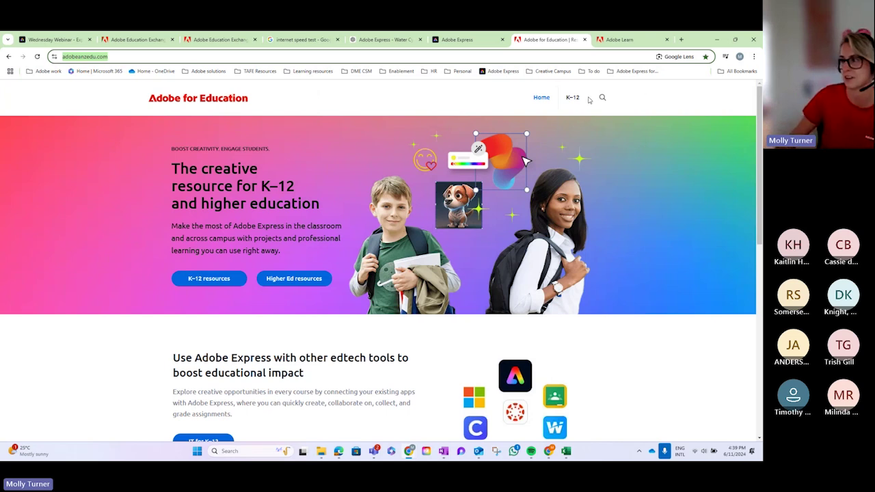
pyautogui.moveTo(564, 108)
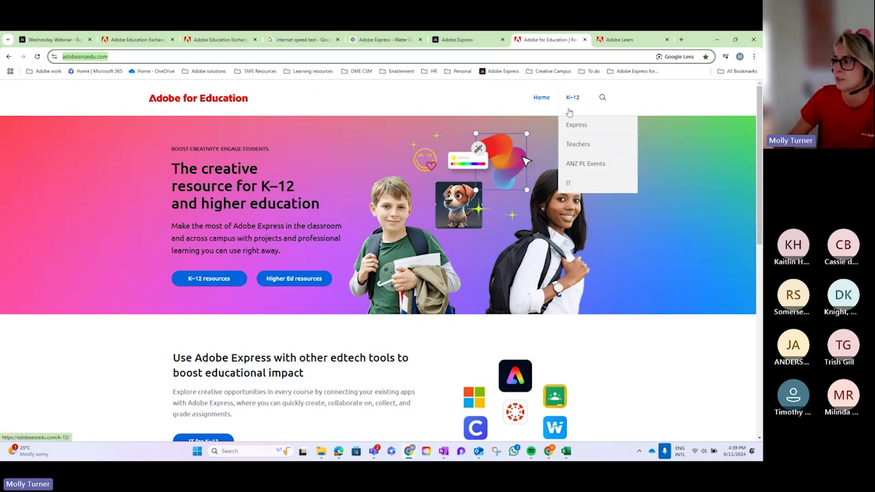
pyautogui.click(578, 164)
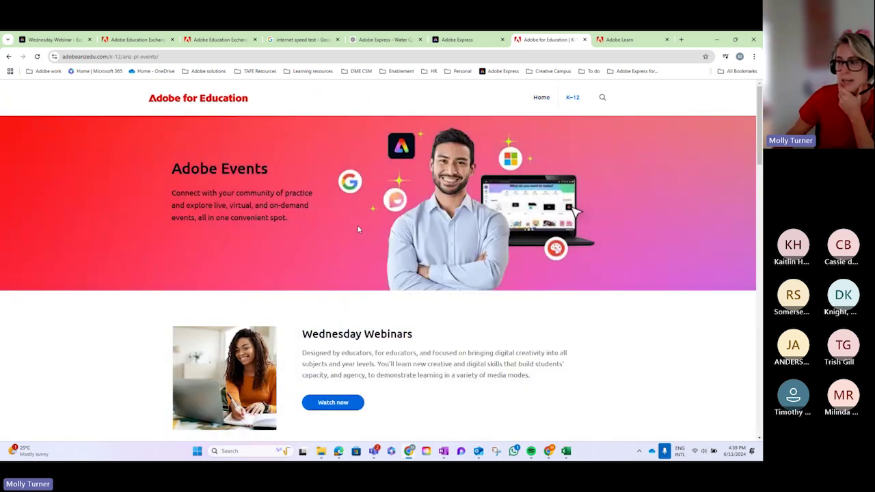
# Step: Examine the Adobe Events page from Wednesday Webinars and the ANZ Educator's Conference through to the ACE courses and Facebook groups
pyautogui.scroll(-2, 358, 229)
pyautogui.scroll(-1, 491, 233)
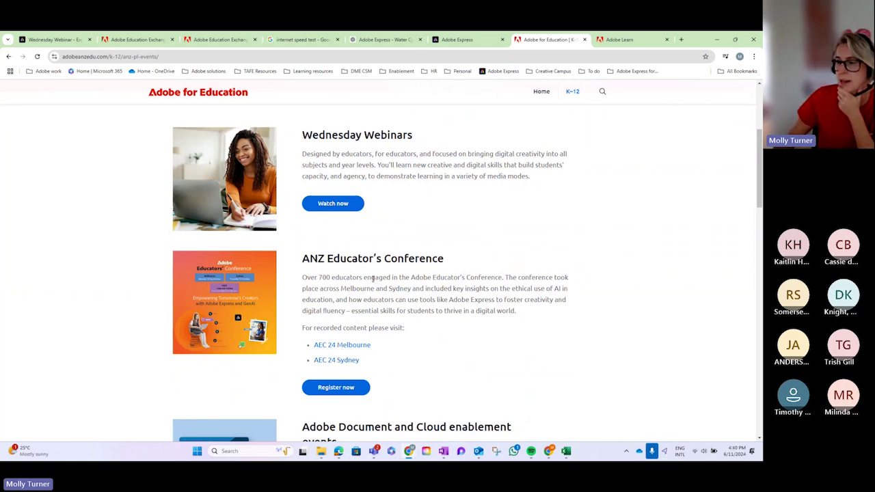
pyautogui.scroll(-1, 372, 282)
pyautogui.scroll(-1, 373, 282)
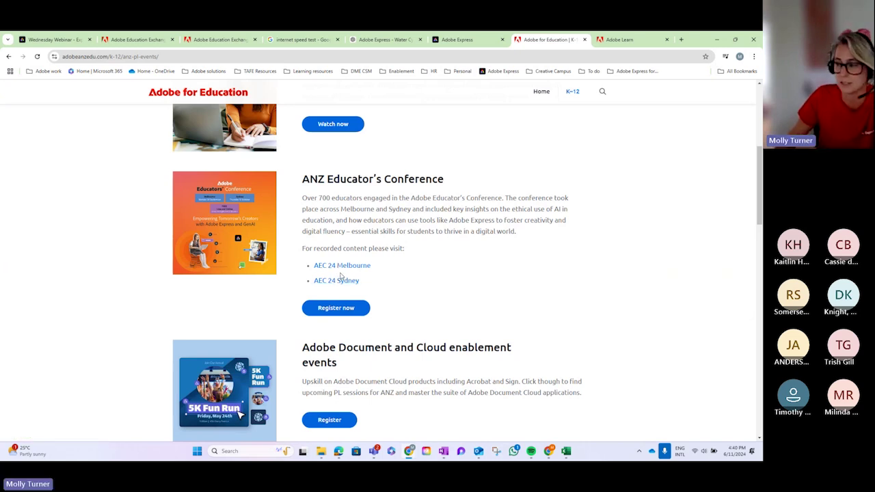
pyautogui.scroll(-1, 394, 272)
pyautogui.scroll(-1, 395, 271)
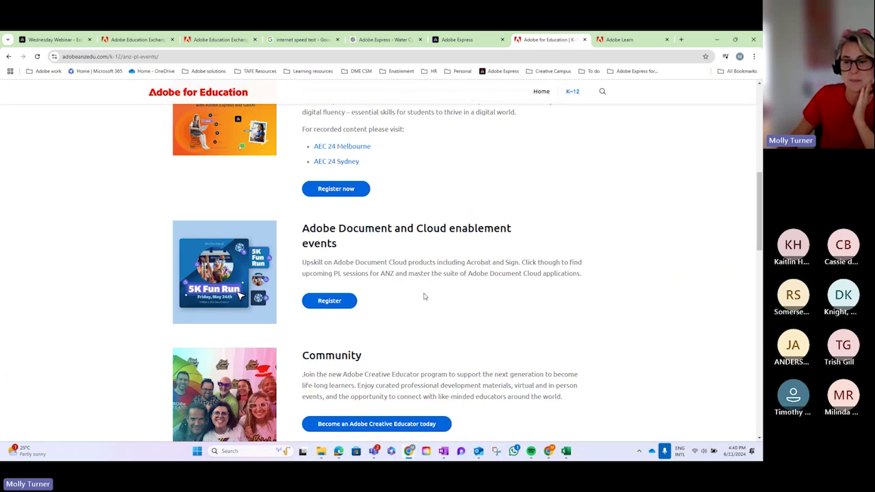
pyautogui.scroll(-1, 424, 296)
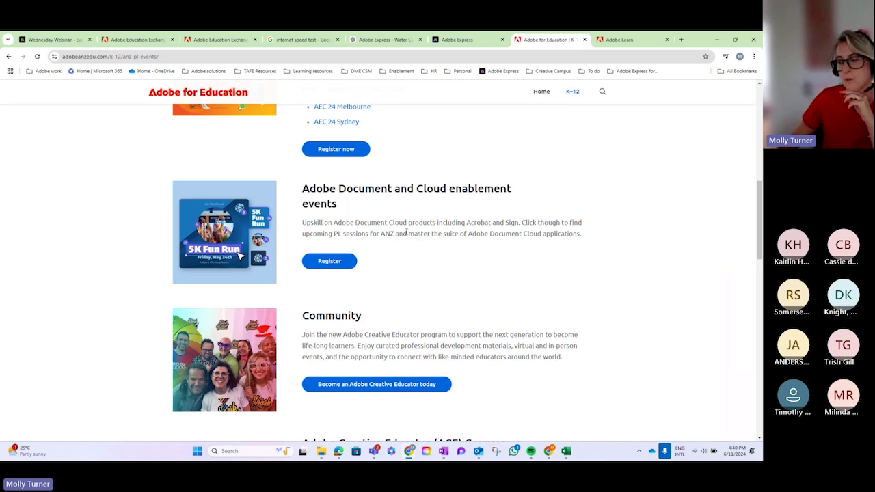
pyautogui.scroll(-3, 403, 229)
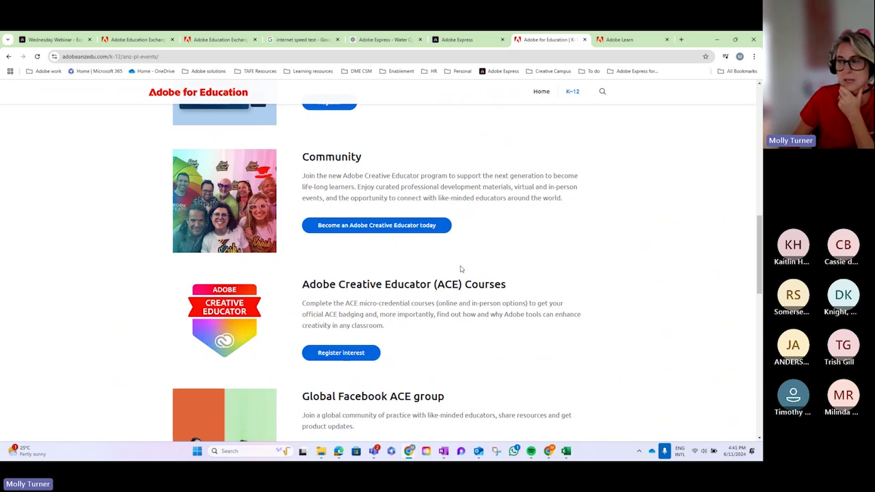
pyautogui.scroll(-1, 461, 269)
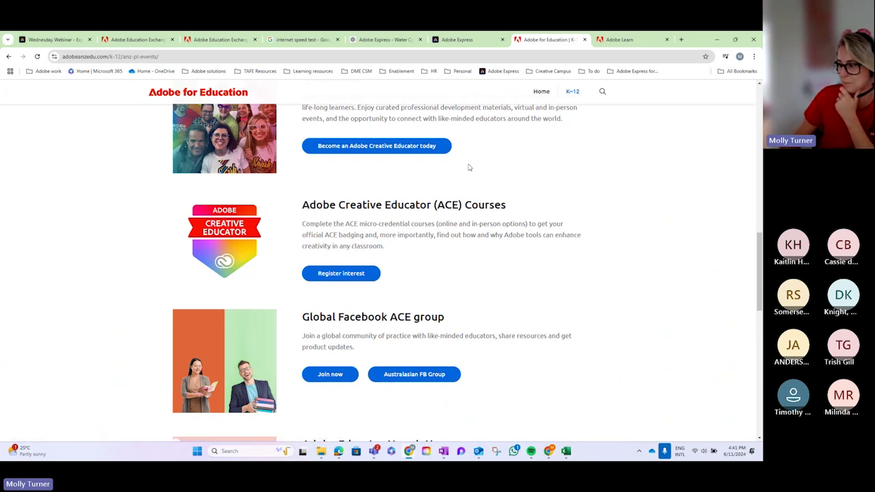
# Step: Return to the presentation, open its Creative Skills Series link, and look over the courses for students and career seekers
pyautogui.click(58, 41)
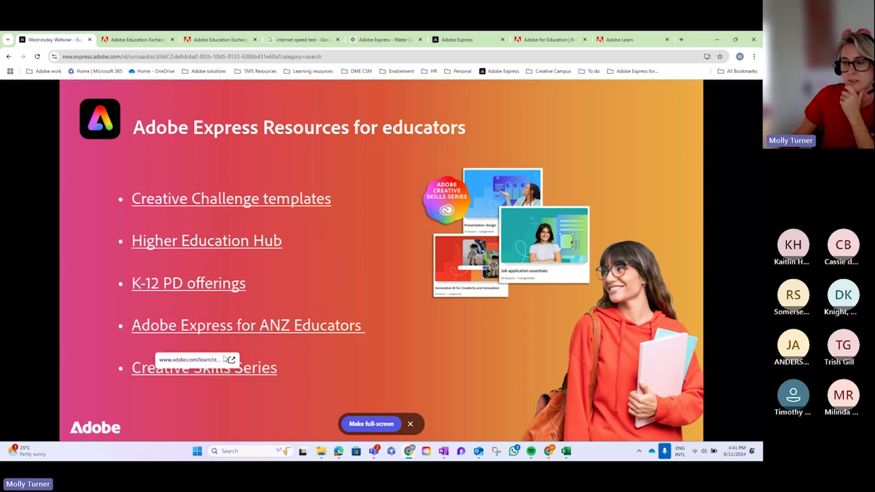
pyautogui.click(198, 370)
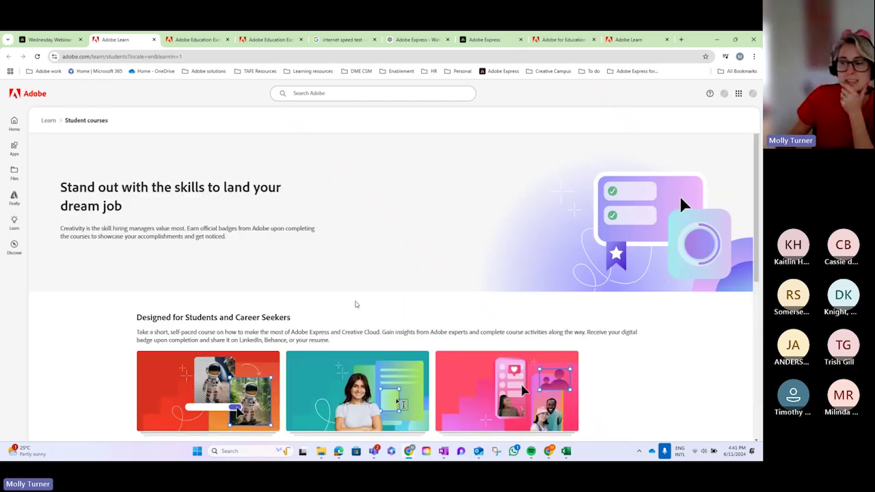
pyautogui.scroll(-2, 356, 304)
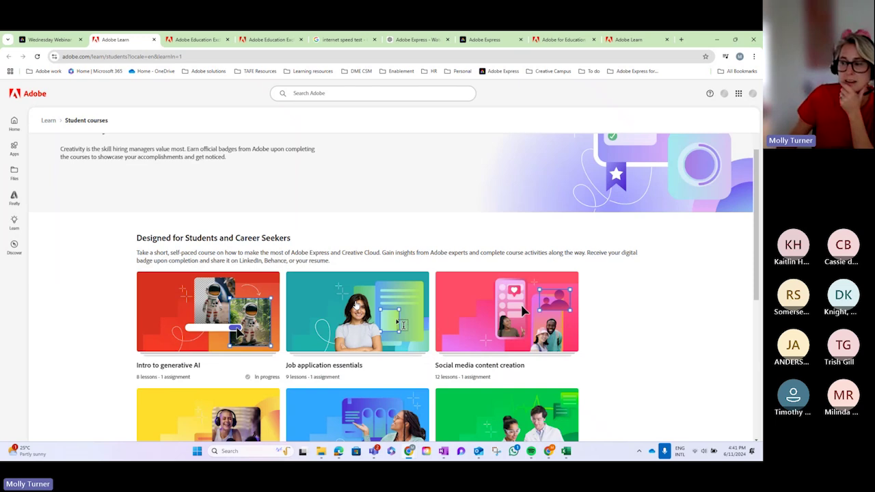
pyautogui.scroll(-2, 332, 248)
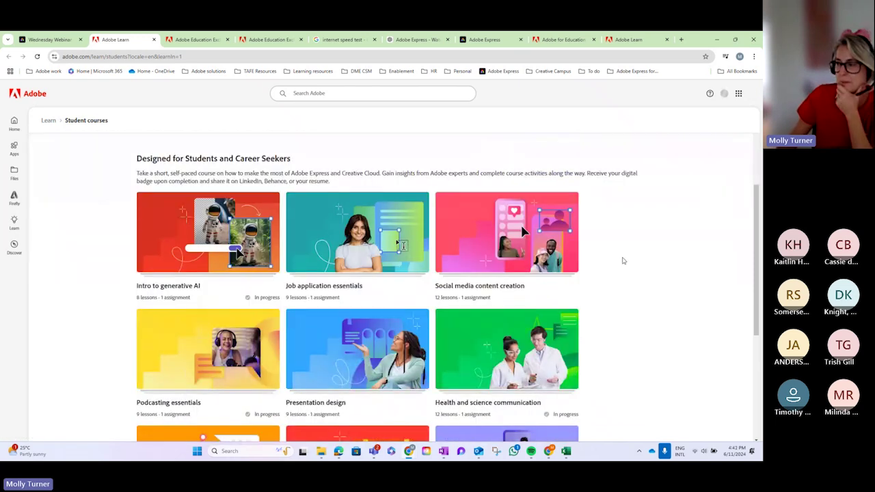
pyautogui.scroll(-1, 623, 260)
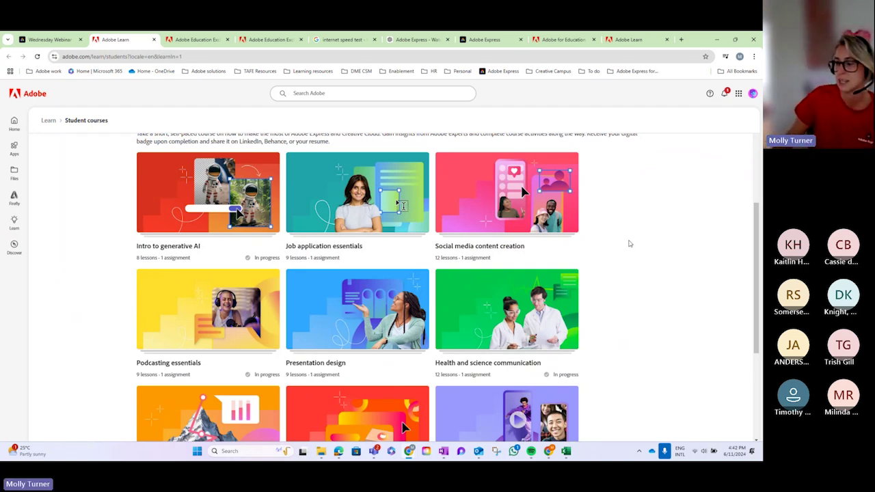
# Step: Look through the rest of the student courses, from Podcasting essentials to Community event marketing, and return to the page's beginning
pyautogui.scroll(-1, 629, 244)
pyautogui.scroll(-1, 629, 246)
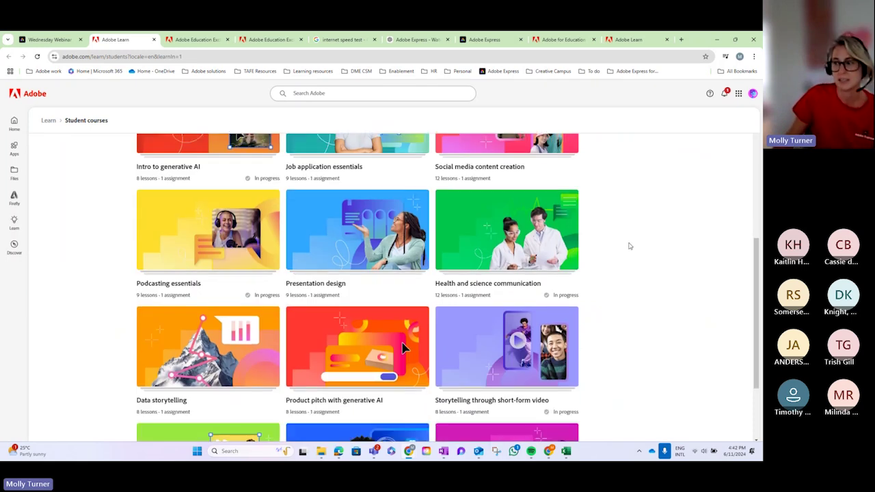
pyautogui.scroll(-3, 629, 245)
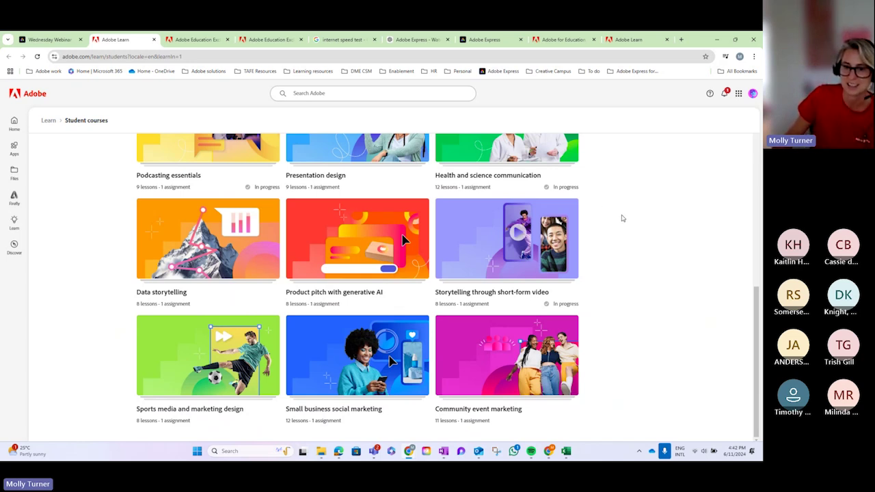
pyautogui.scroll(1, 632, 245)
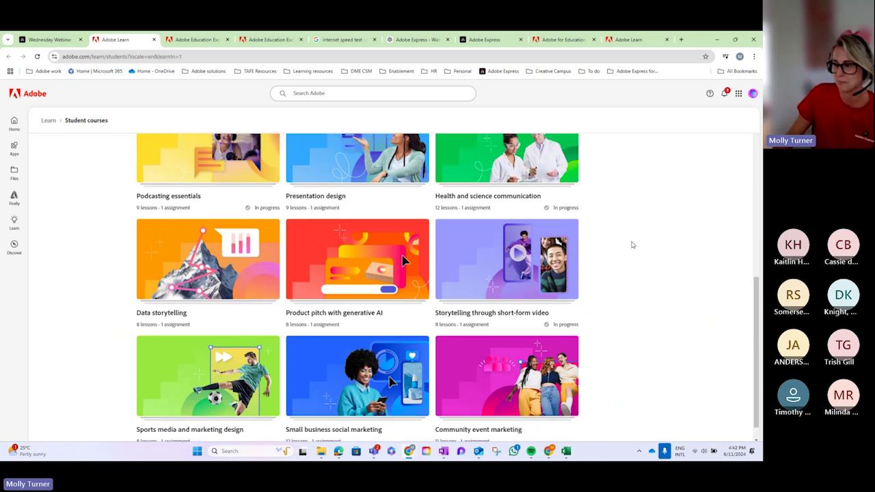
pyautogui.scroll(5, 632, 244)
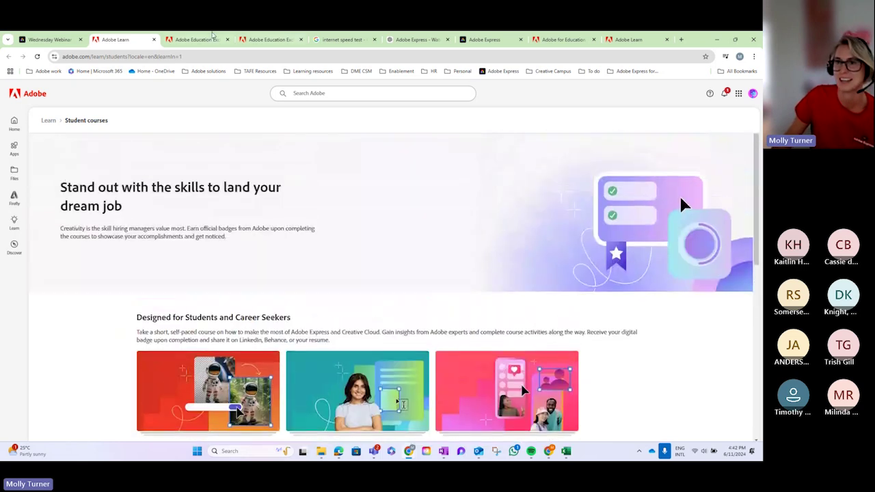
# Step: Return to the presentation and advance past the Education Exchange sample assessments to the Live Webinars for Teachers slide
pyautogui.click(53, 39)
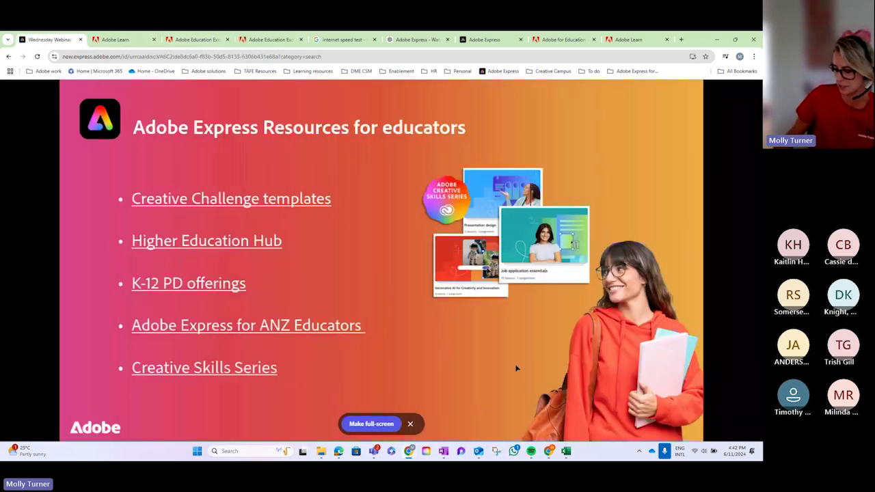
pyautogui.press('Right')
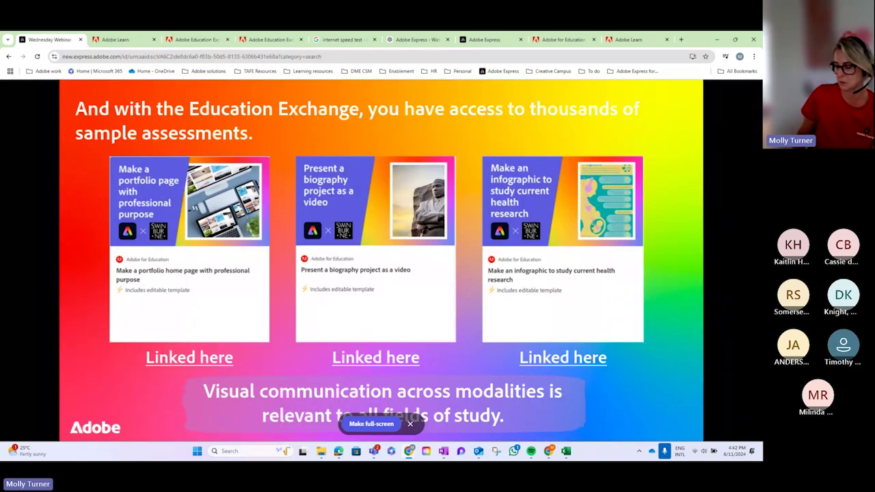
pyautogui.press('Right')
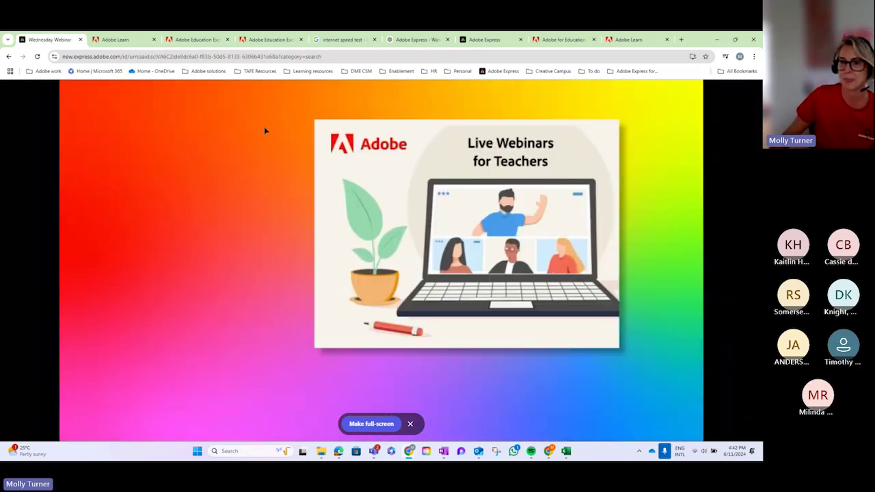